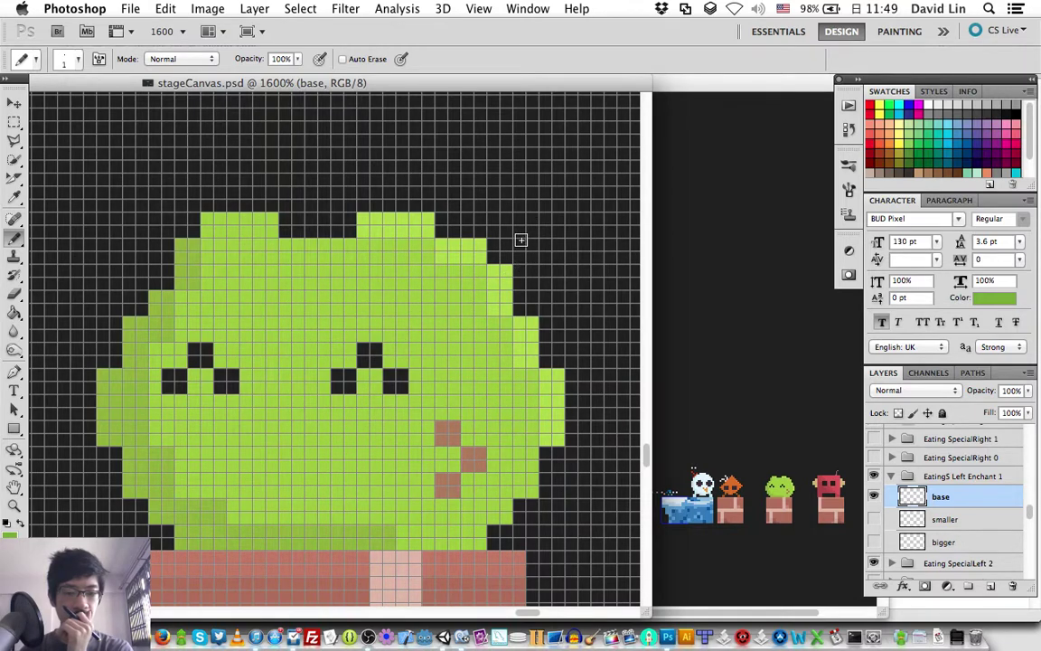
Draw the first green diagonal pixel line running down-left from above the slime
scroll(411, 315, left, 2)
scroll(411, 315, left, 5)
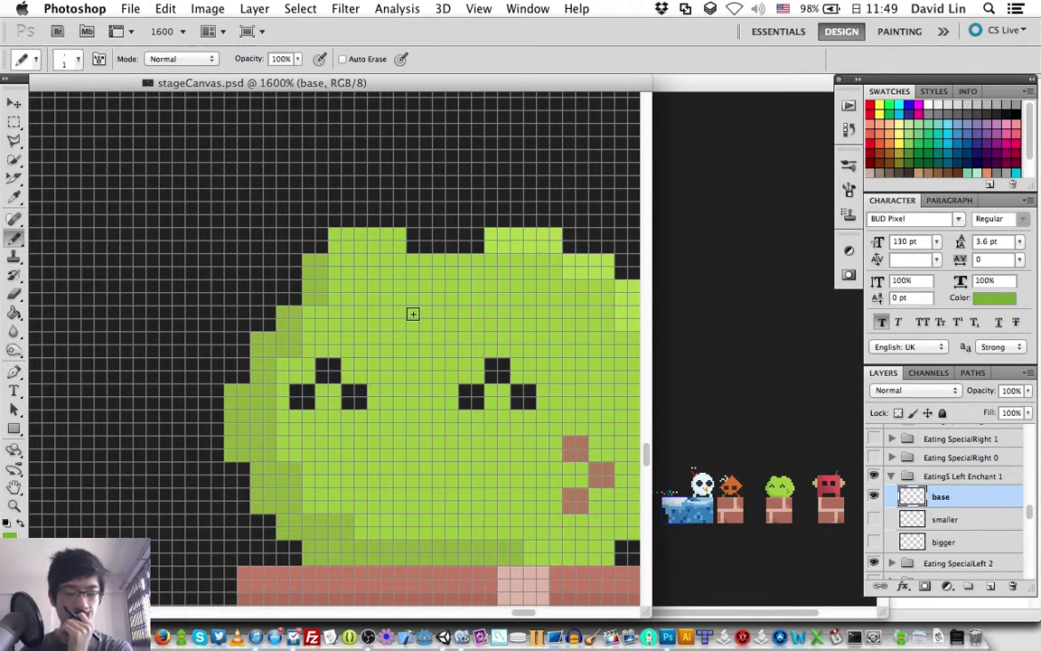
scroll(412, 314, left, 2)
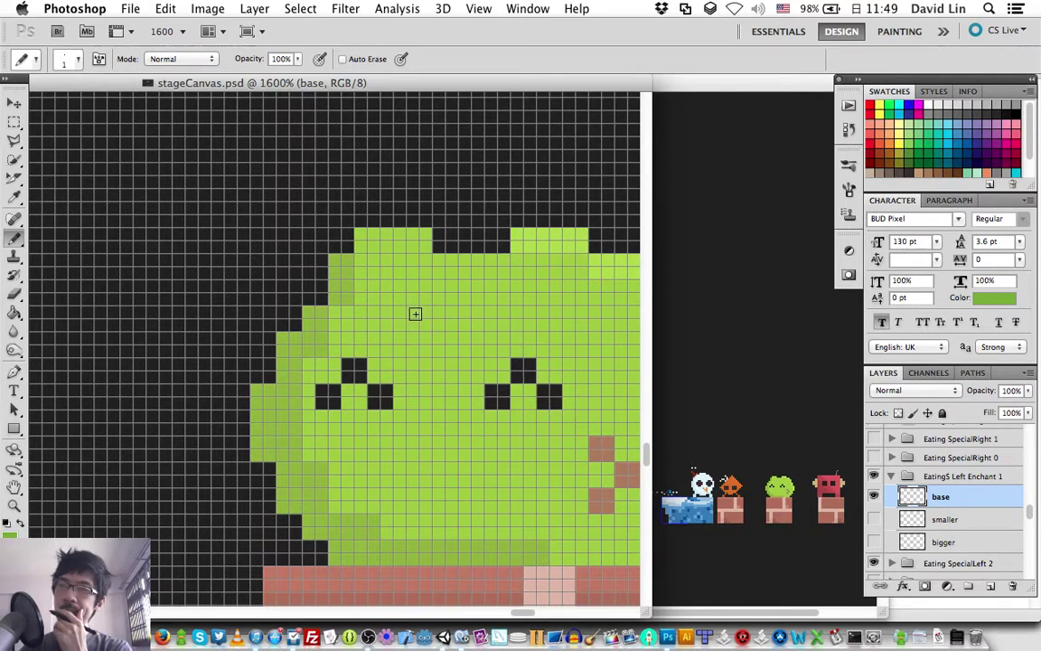
scroll(432, 328, left, 2)
scroll(431, 328, left, 2)
scroll(431, 328, left, 1)
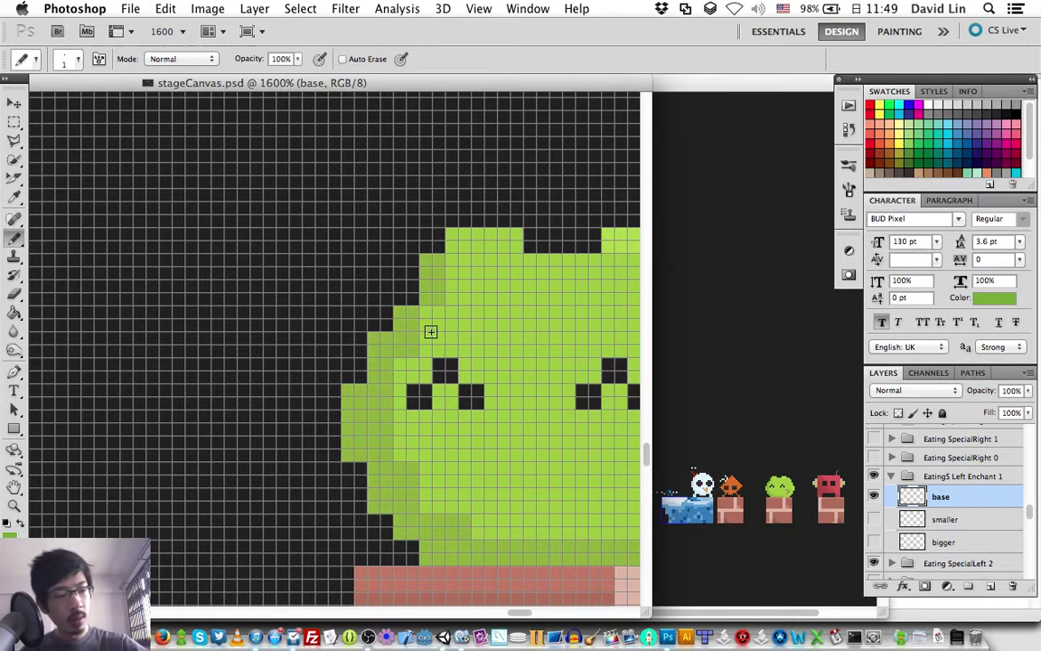
scroll(430, 330, left, 2)
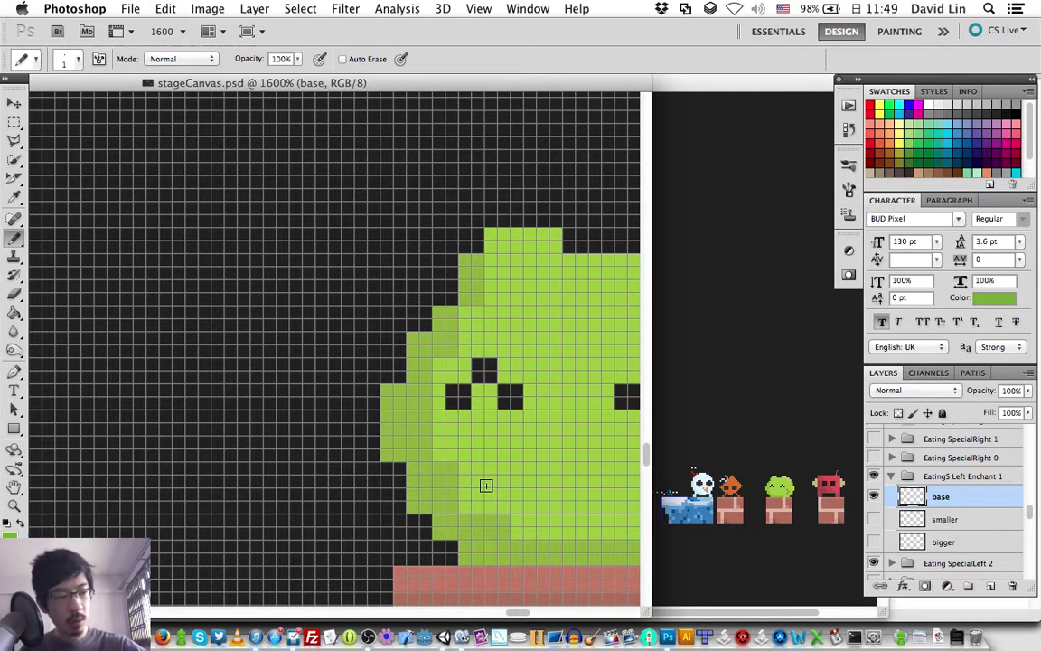
click(374, 207)
drag(365, 206, 373, 220)
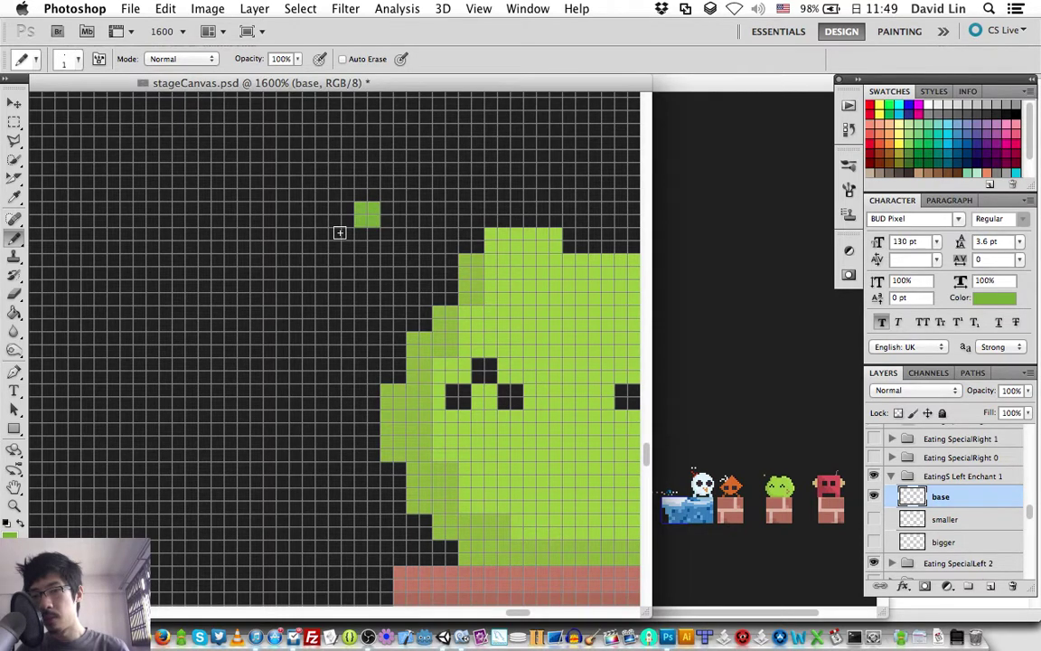
click(343, 233)
drag(332, 239, 282, 298)
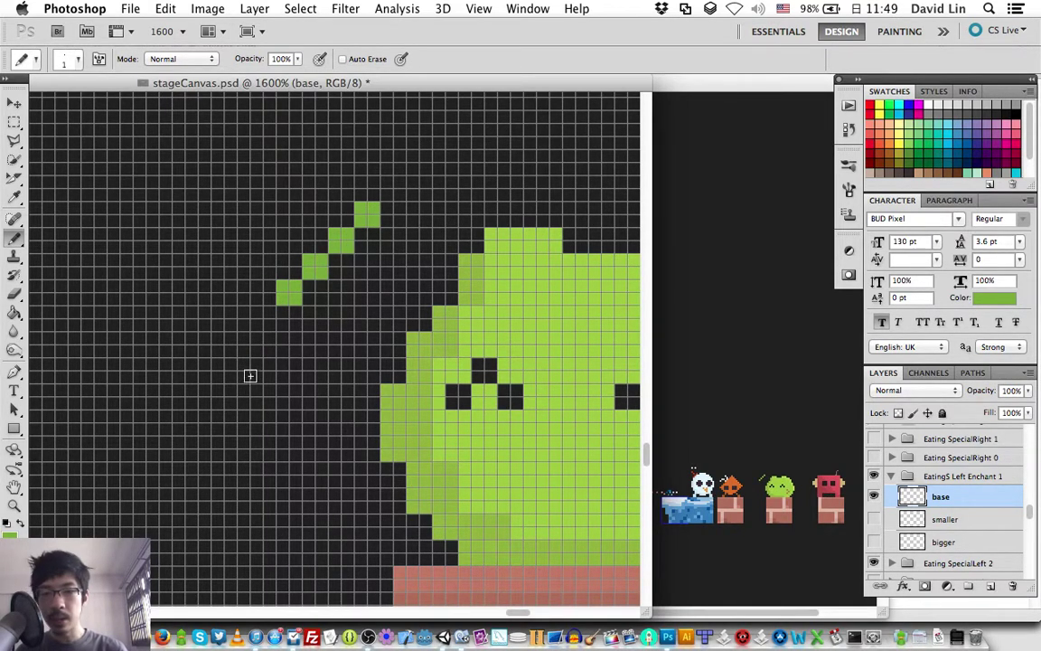
Draw the second and third green diagonal lines further down on the slime's left
click(255, 353)
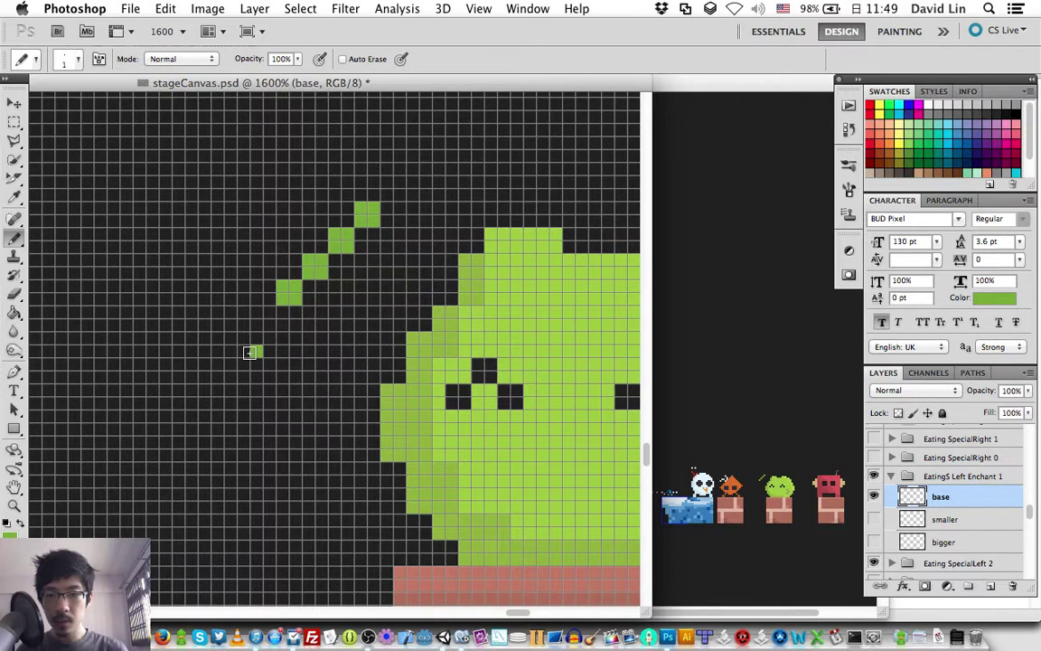
drag(249, 352, 300, 407)
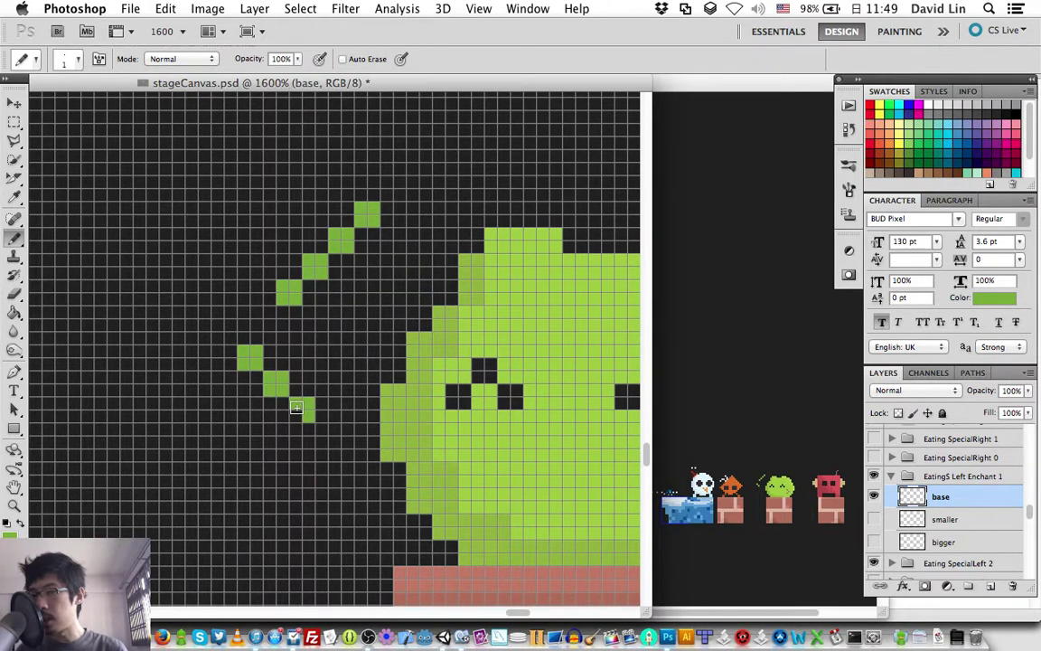
drag(297, 408, 328, 435)
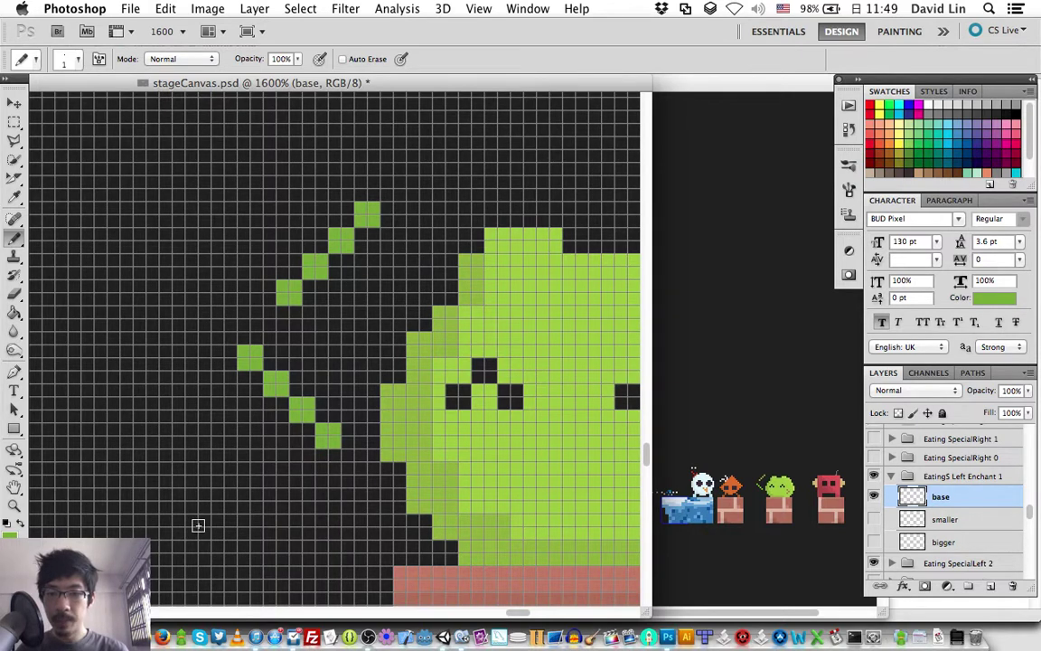
click(200, 518)
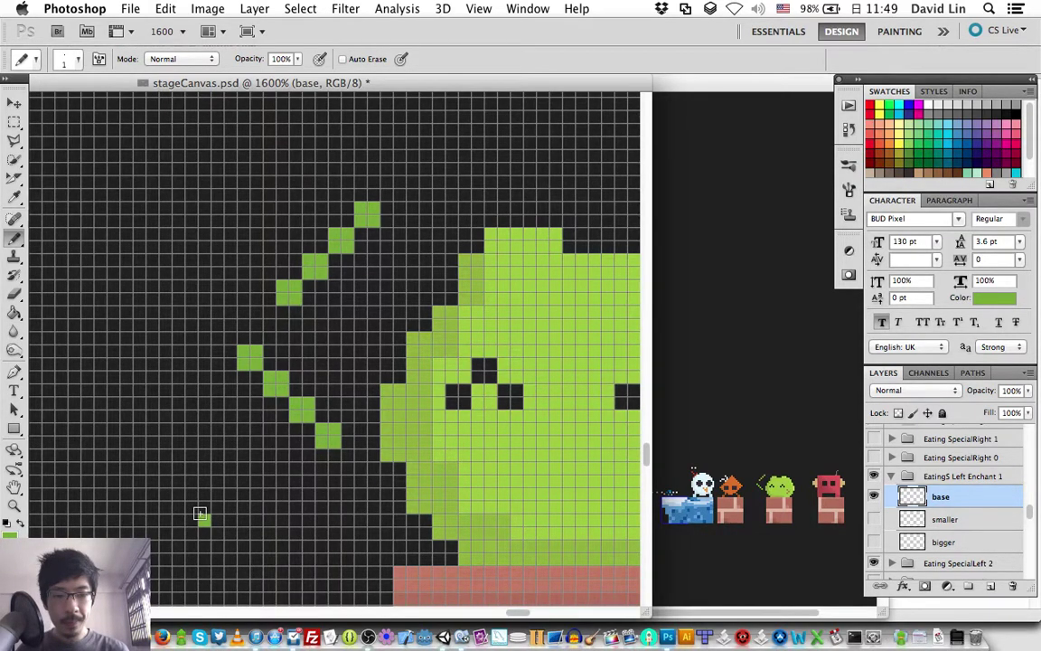
shift+click(200, 513)
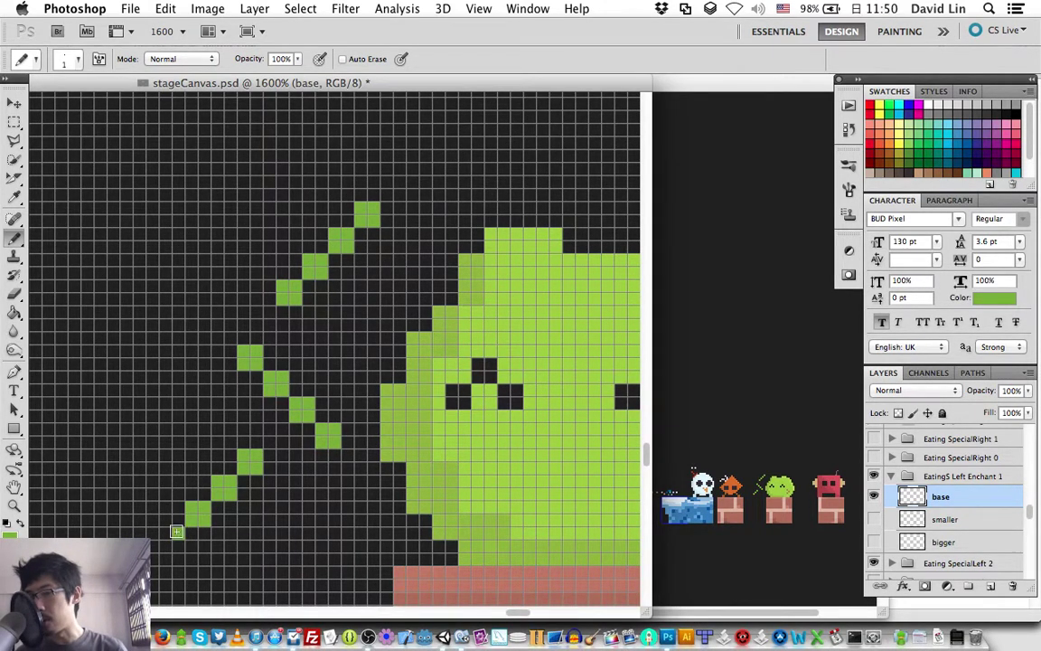
click(172, 540)
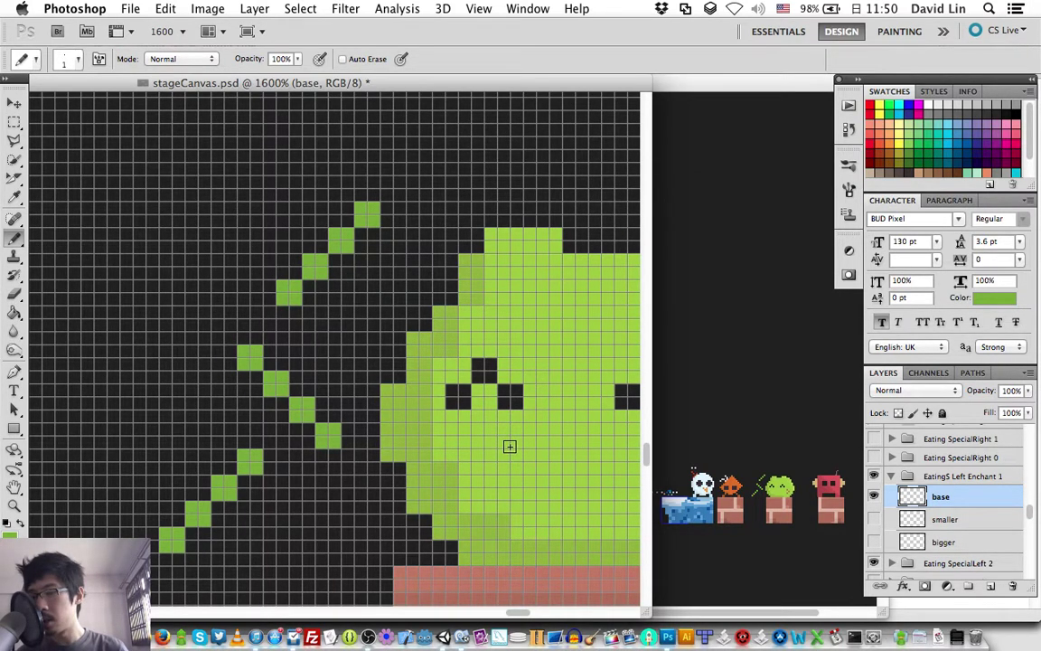
Add a darker-green diagonal shading streak across the slime's top and head
scroll(510, 446, right, 5)
scroll(509, 445, up, 2)
click(450, 342)
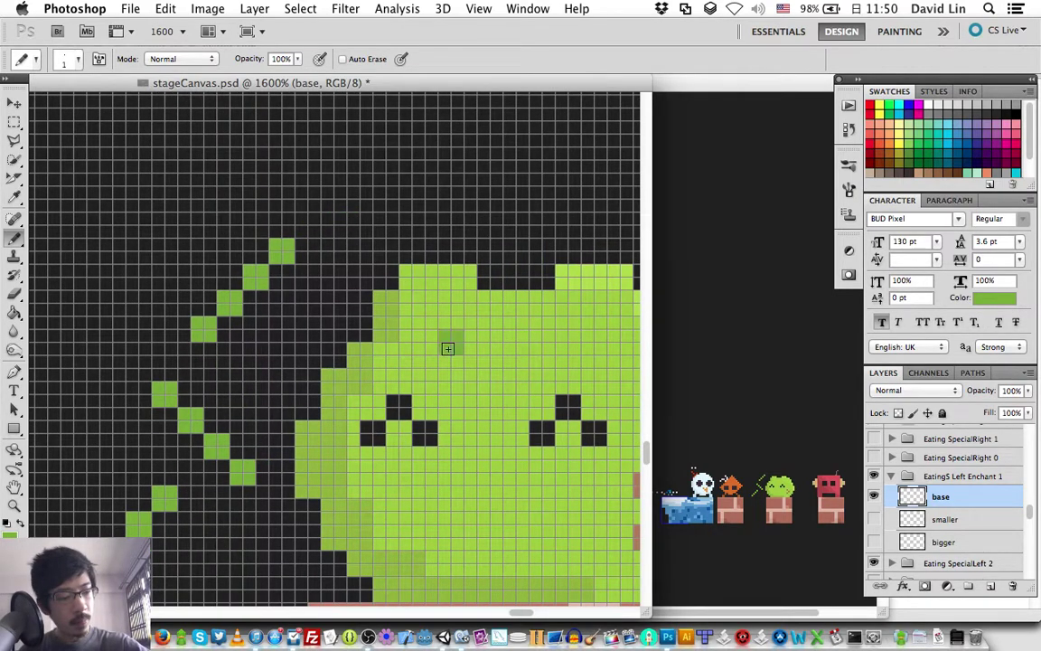
click(477, 367)
click(502, 393)
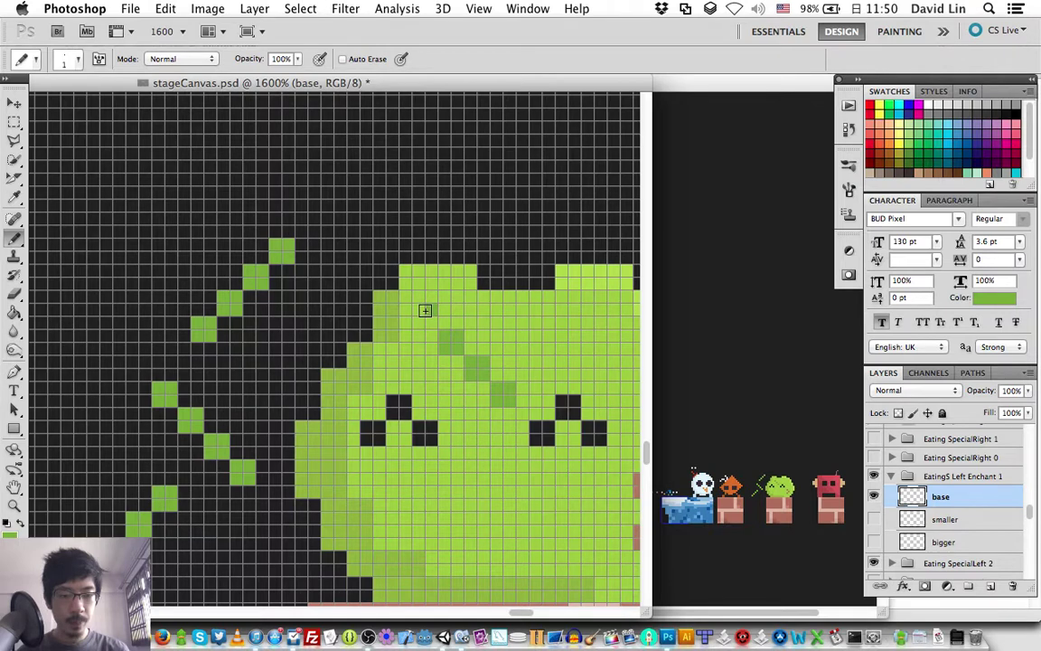
click(425, 310)
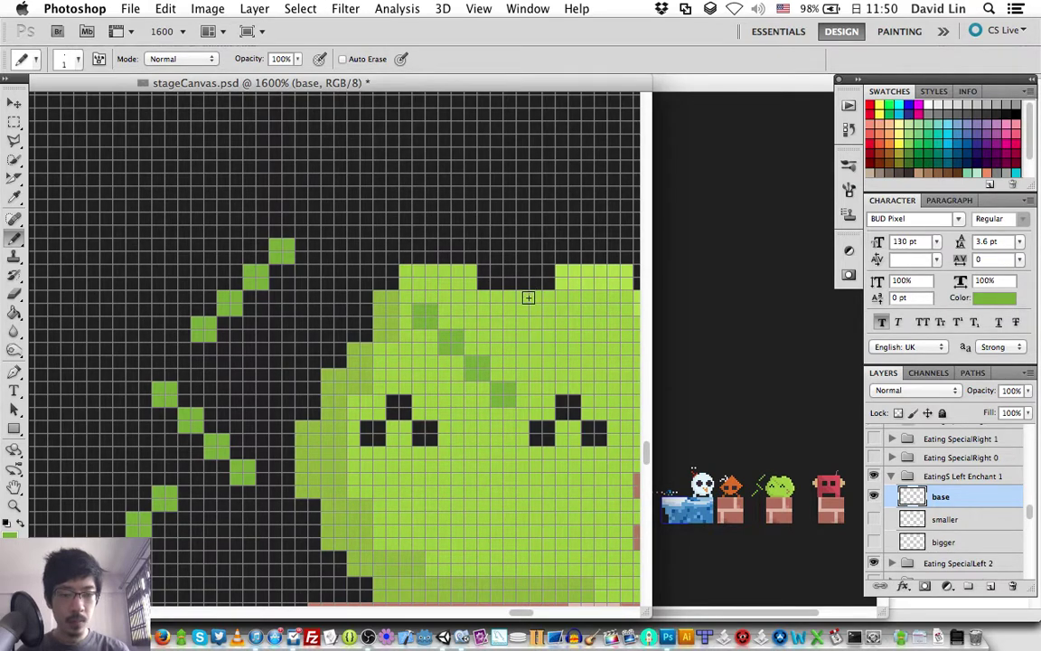
Add a diagonal of darker-green shading pixels across the slime's lower body
click(488, 540)
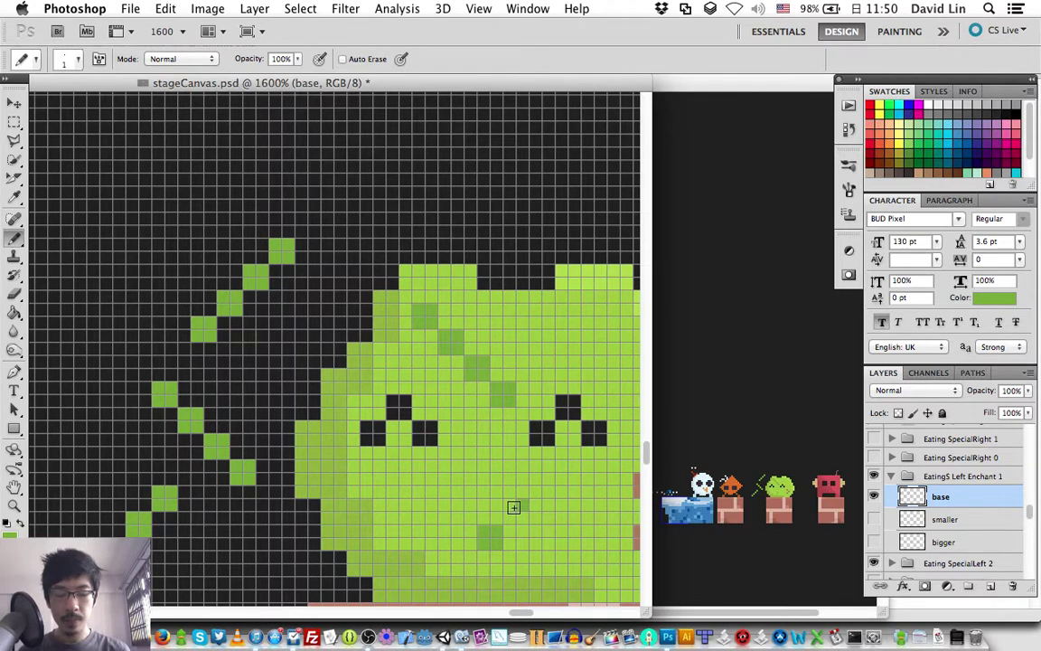
scroll(516, 511, right, 1)
scroll(529, 414, right, 2)
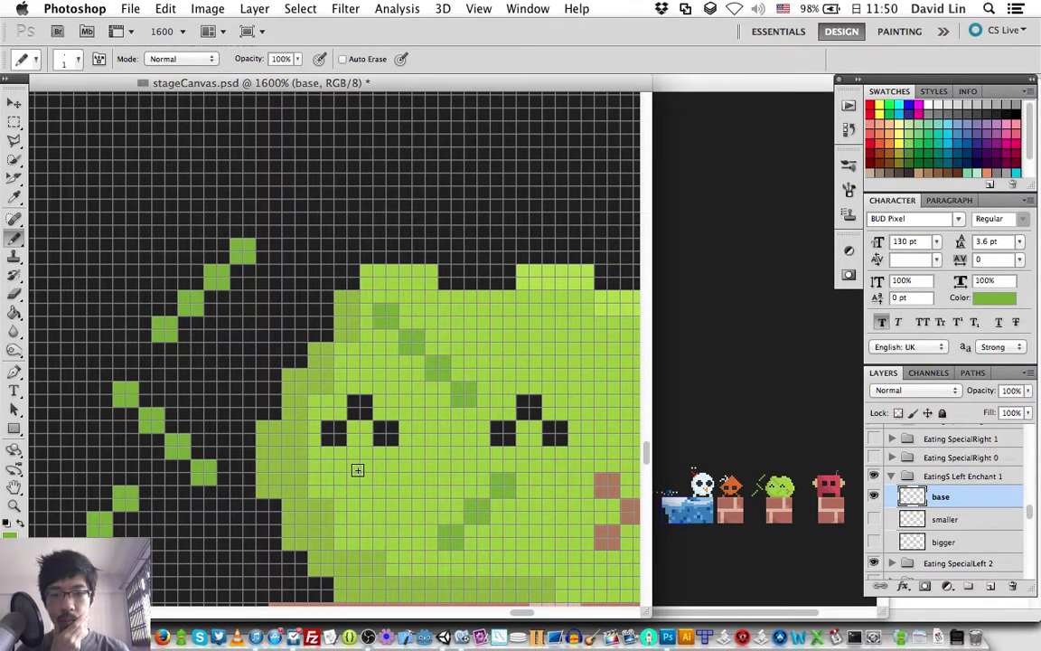
click(352, 470)
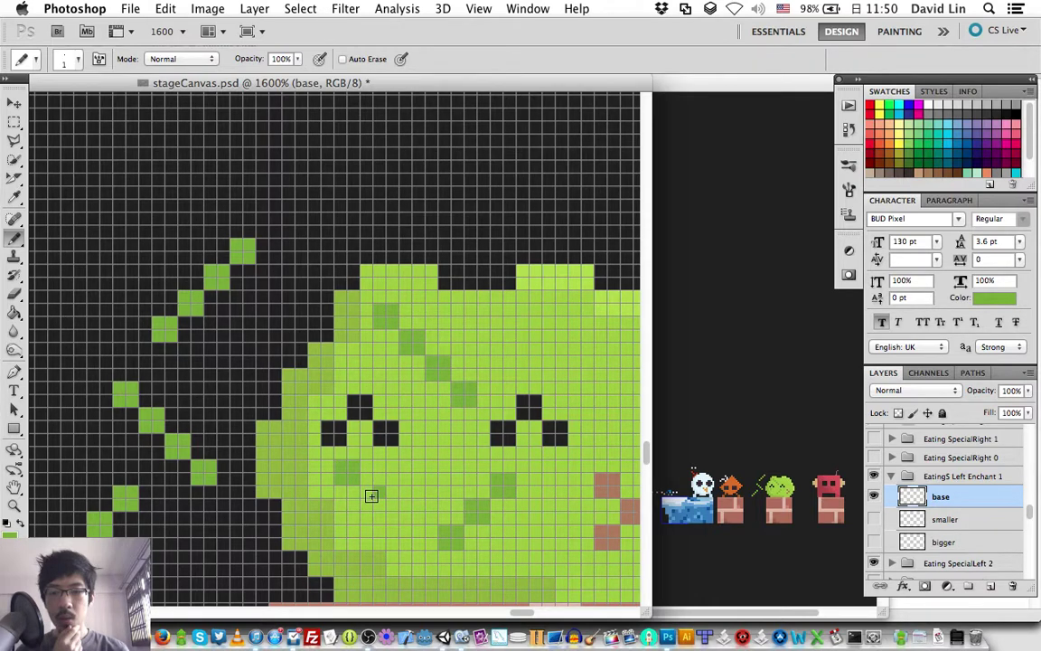
click(398, 520)
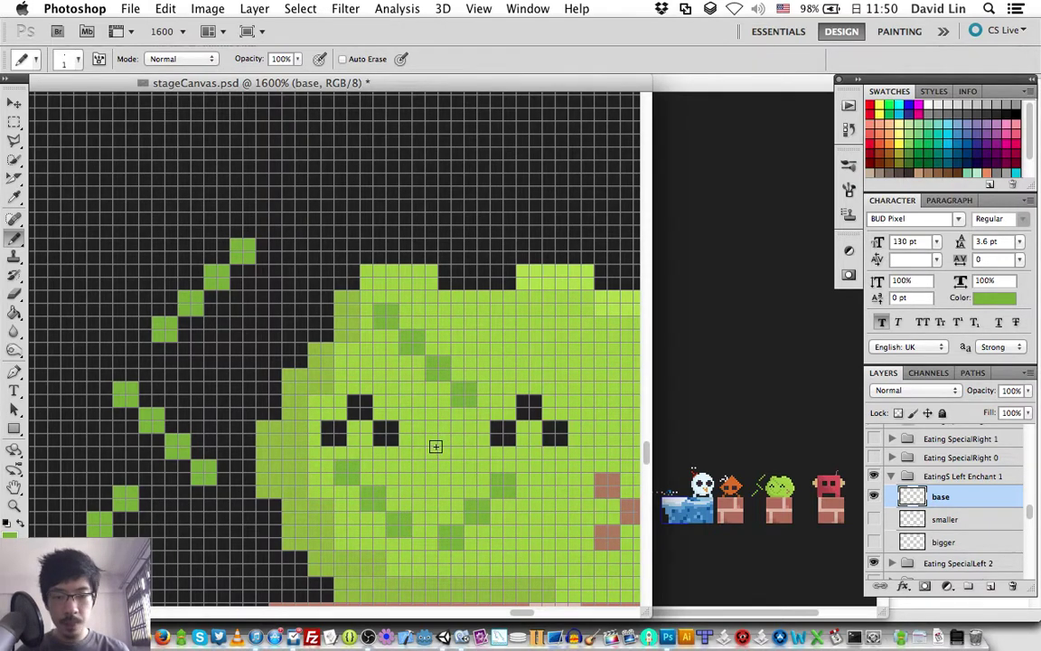
scroll(435, 445, right, 1)
scroll(434, 449, right, 6)
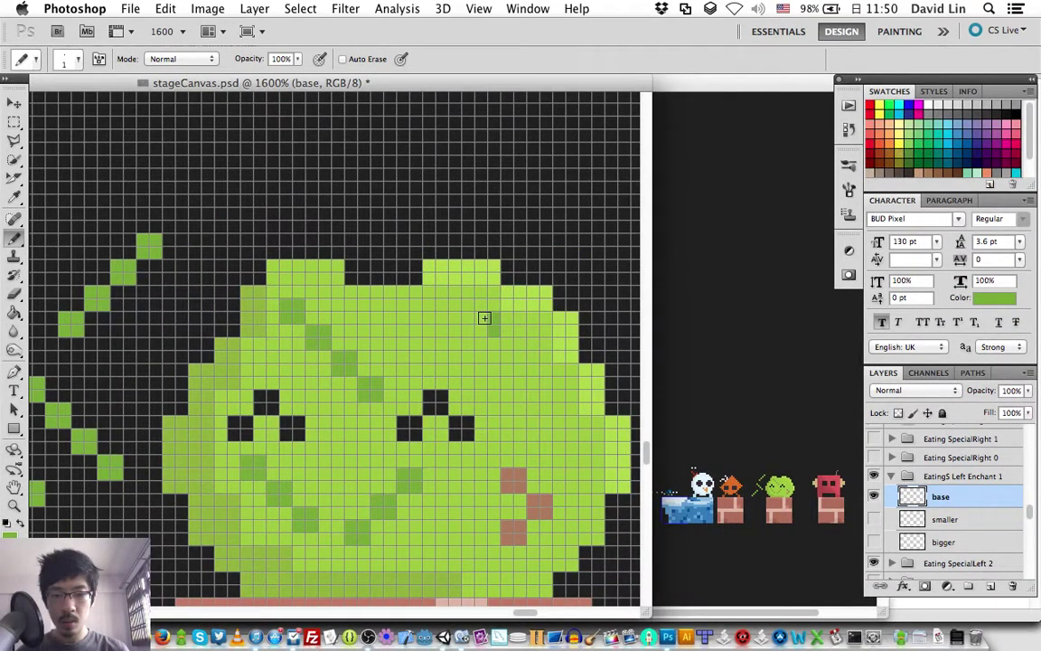
Add a darker-green up-right diagonal, a green top-right pixel, and one dark right-side pixel
drag(488, 327, 541, 271)
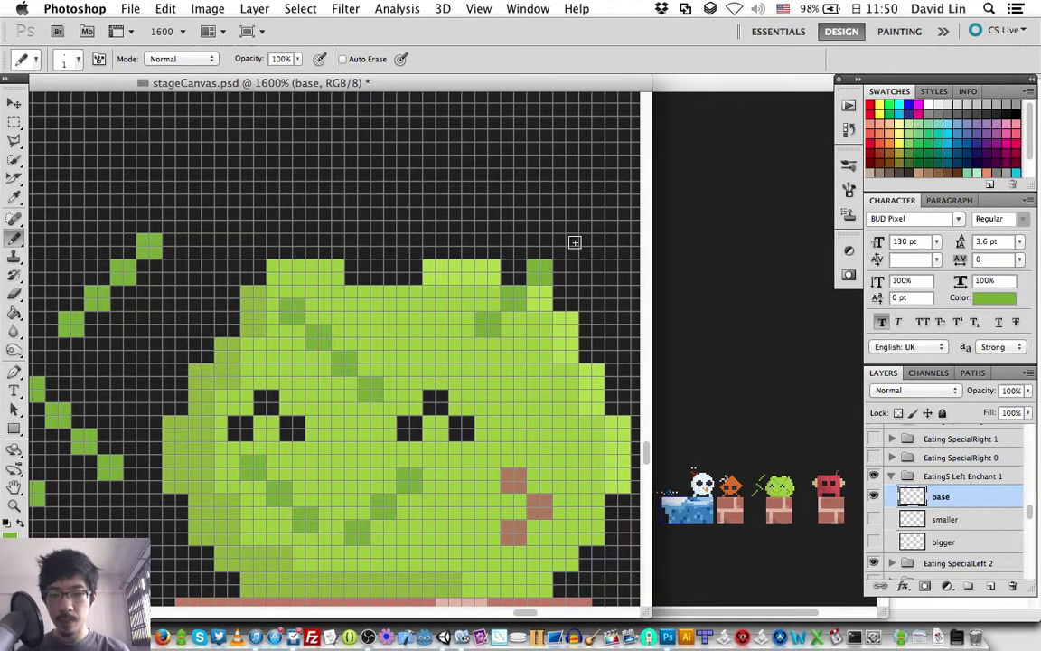
click(574, 243)
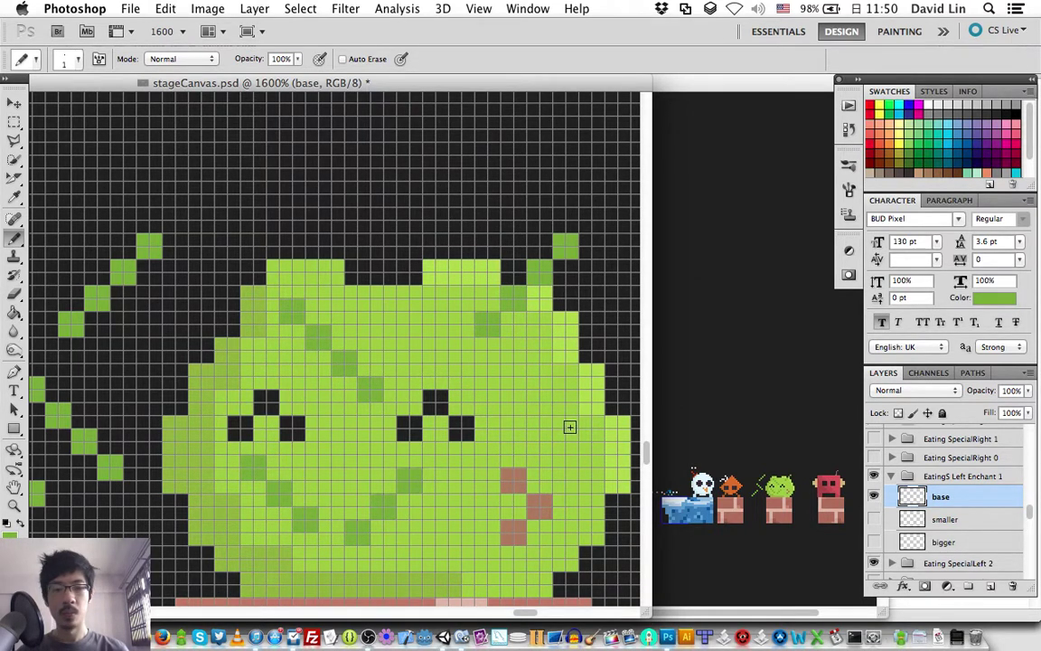
scroll(578, 429, right, 2)
scroll(578, 429, down, 1)
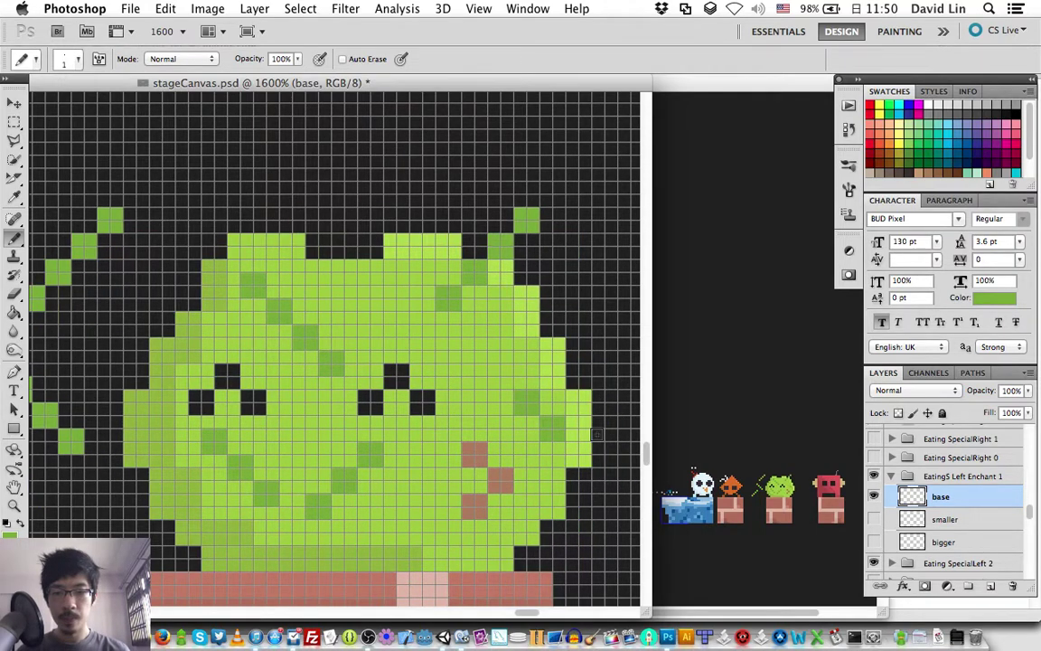
scroll(597, 435, right, 1)
scroll(597, 435, down, 1)
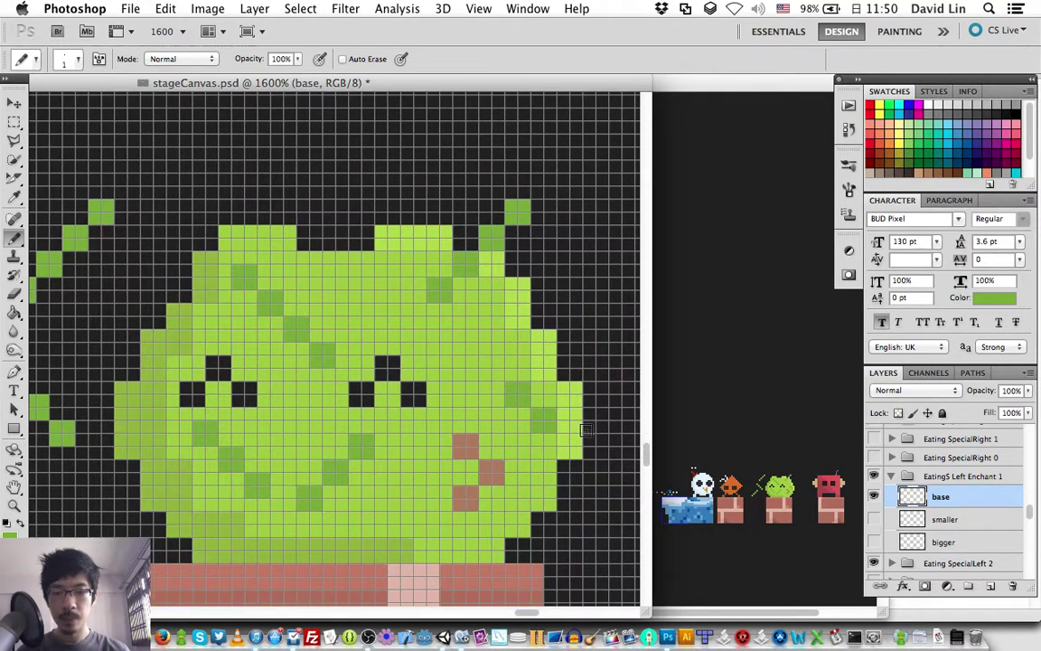
click(495, 364)
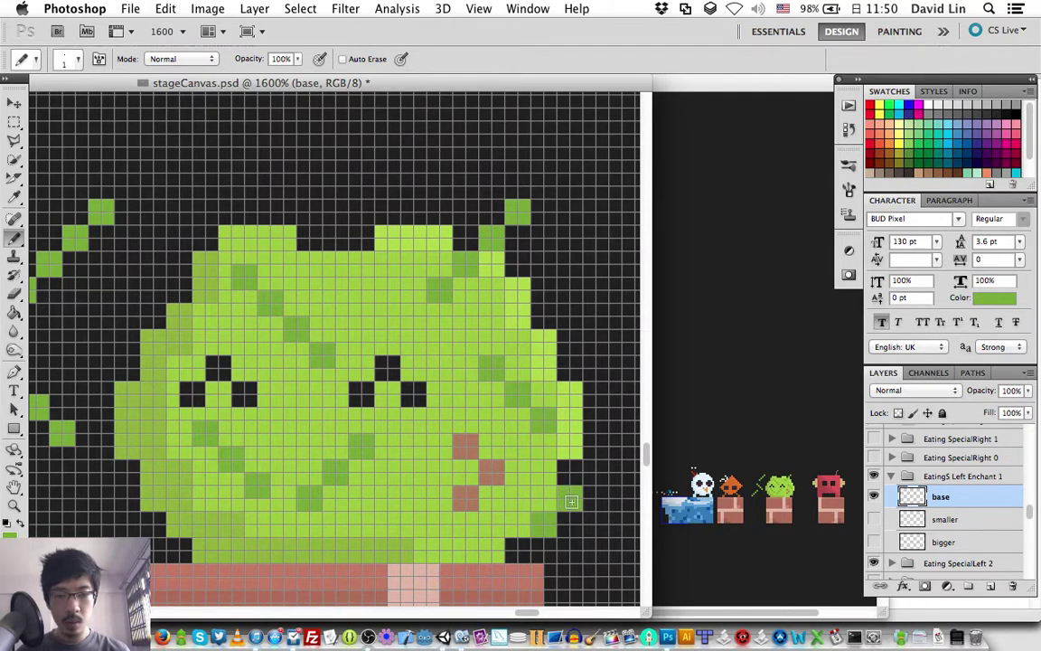
Draw green diagonal motion-line pixels out to the slime's right
click(597, 472)
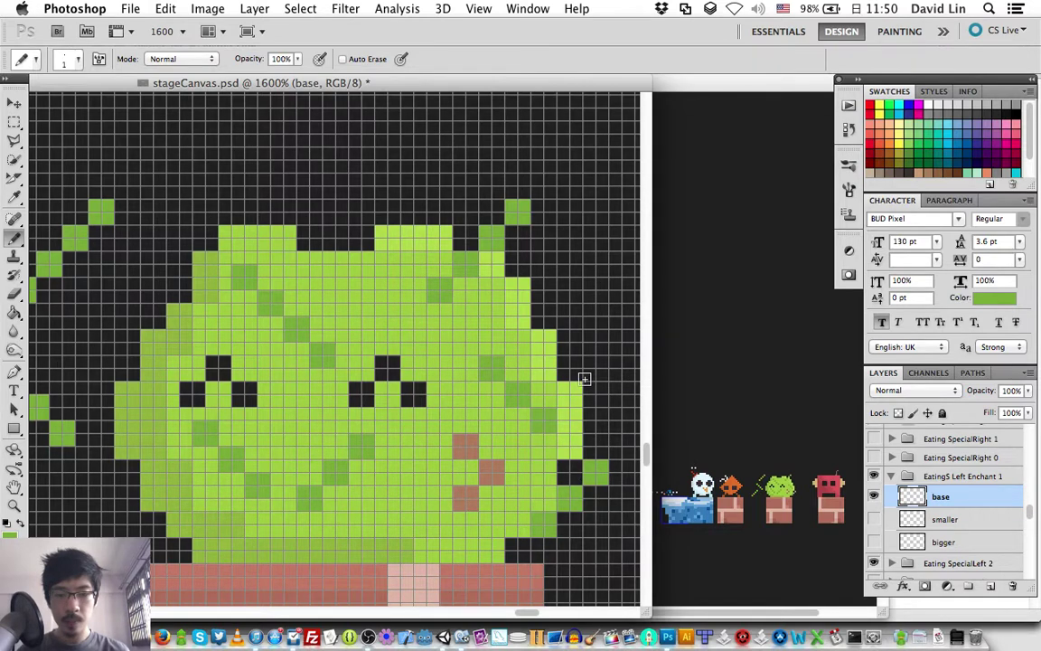
scroll(583, 378, right, 3)
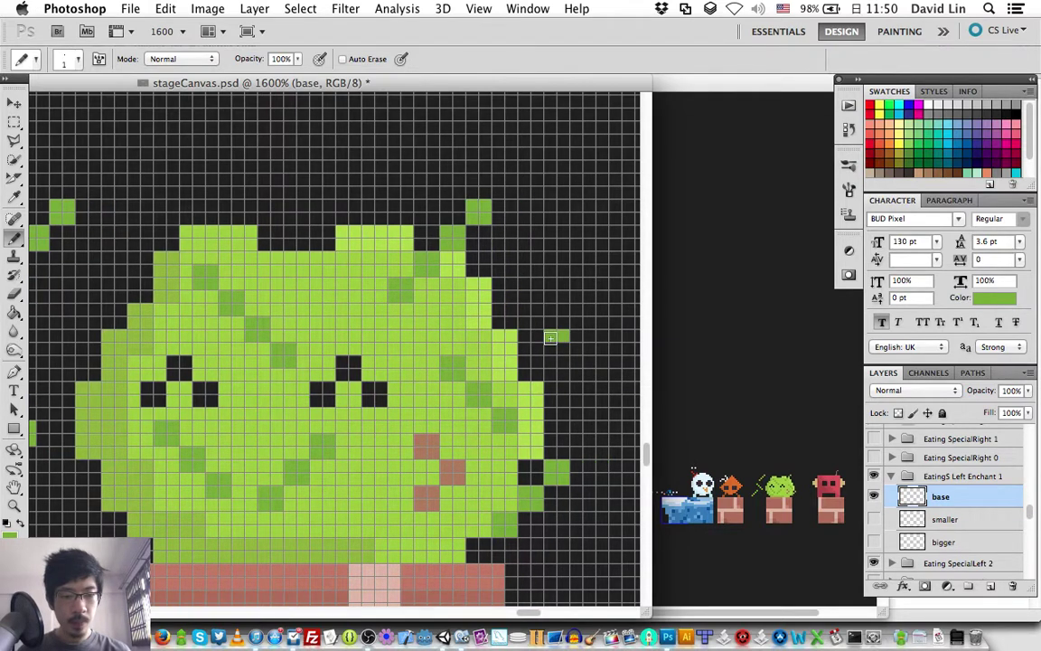
drag(551, 338, 583, 369)
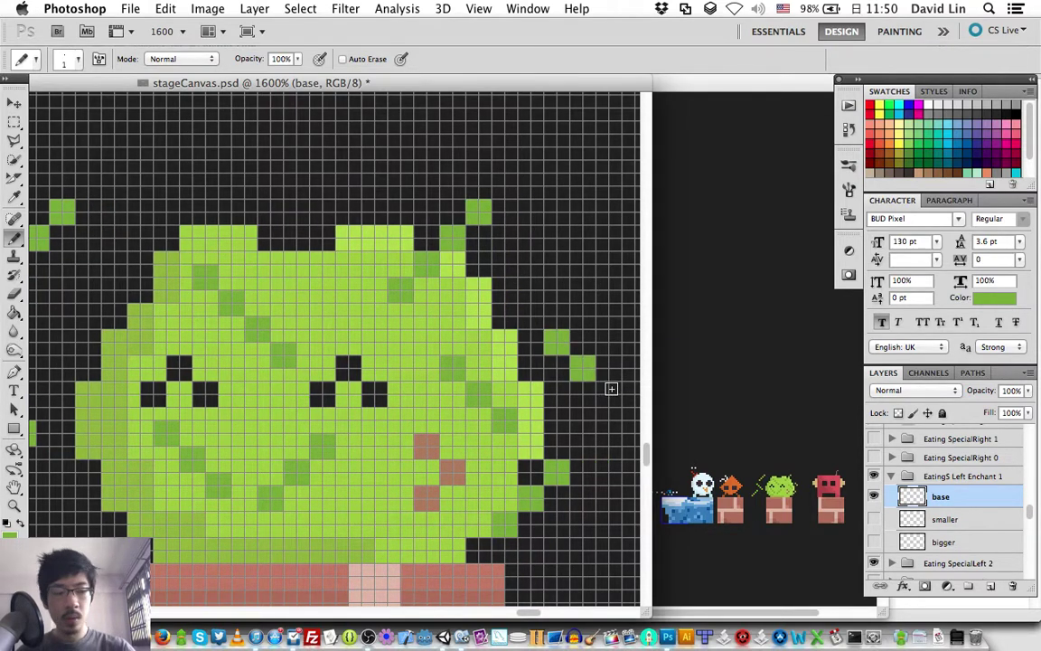
click(610, 387)
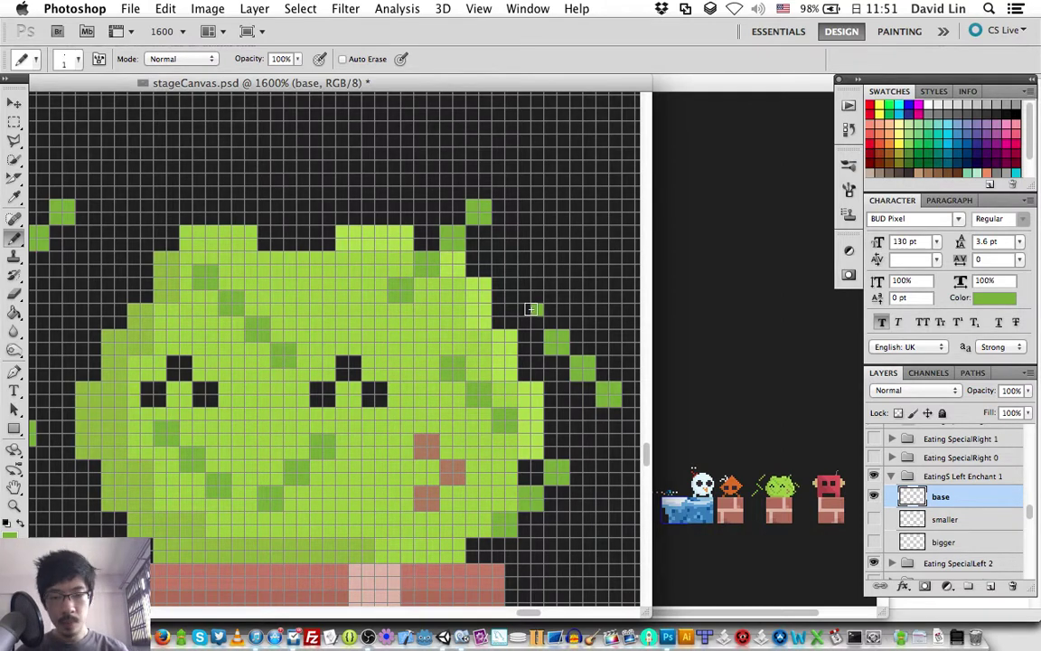
drag(525, 314, 537, 322)
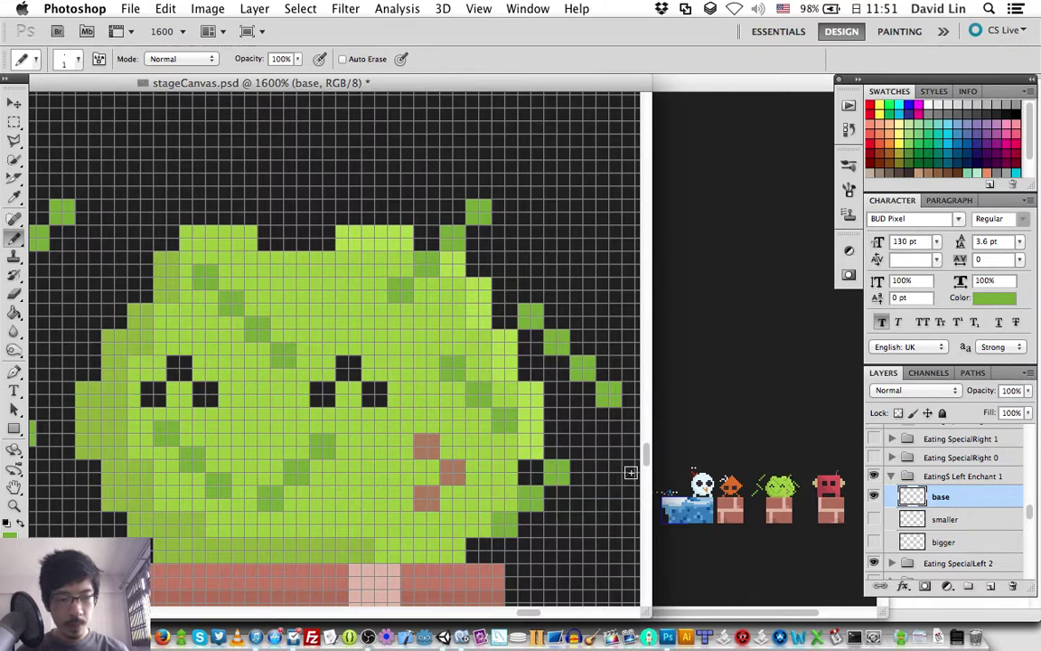
Nudge the base layer's leaves and stems one pixel up and two pixels right
key(v)
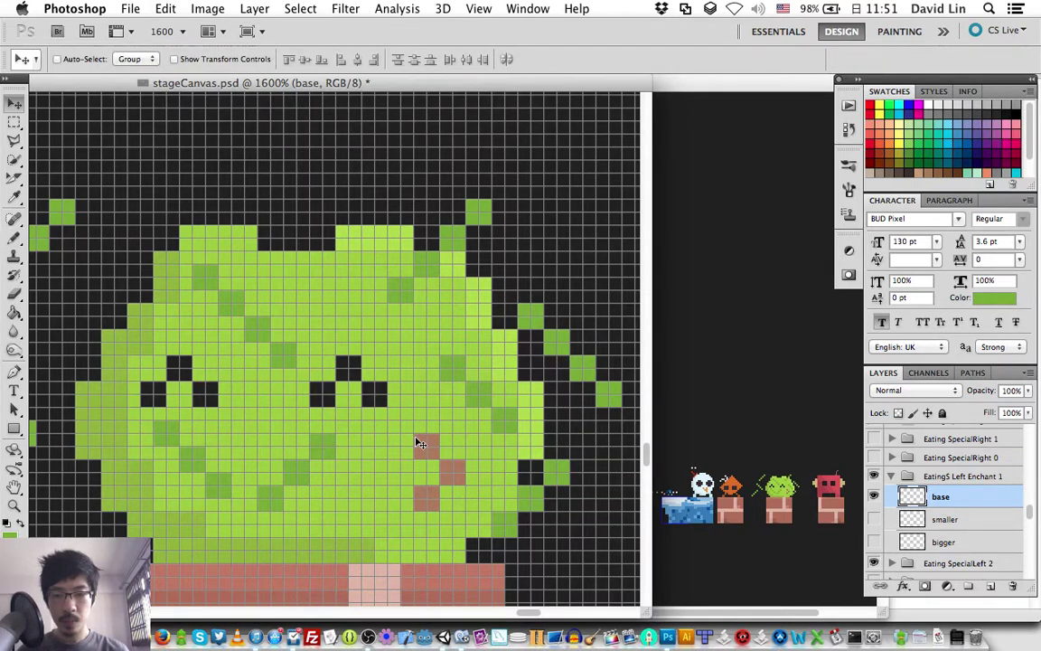
key(Up)
key(Right)
key(Right)
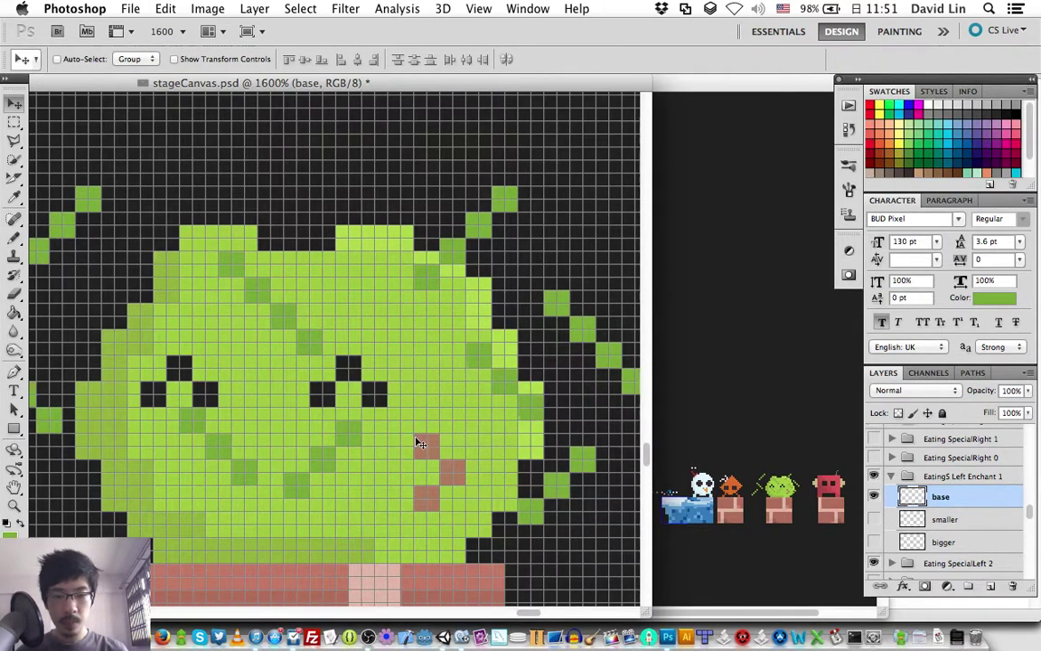
key(Right)
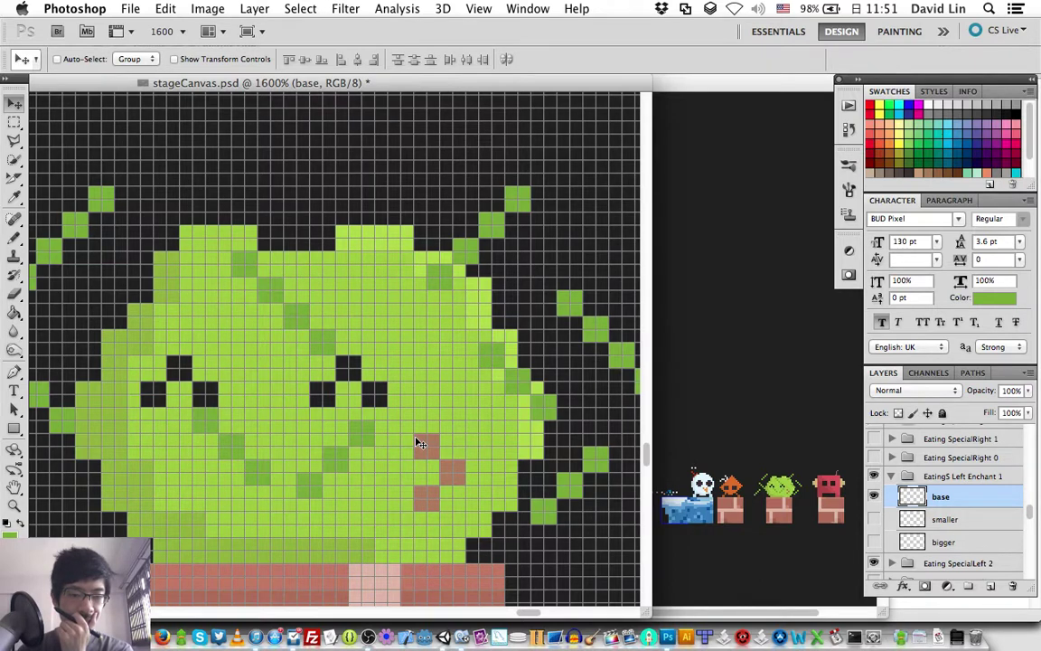
Save the document
key(ctrl+s)
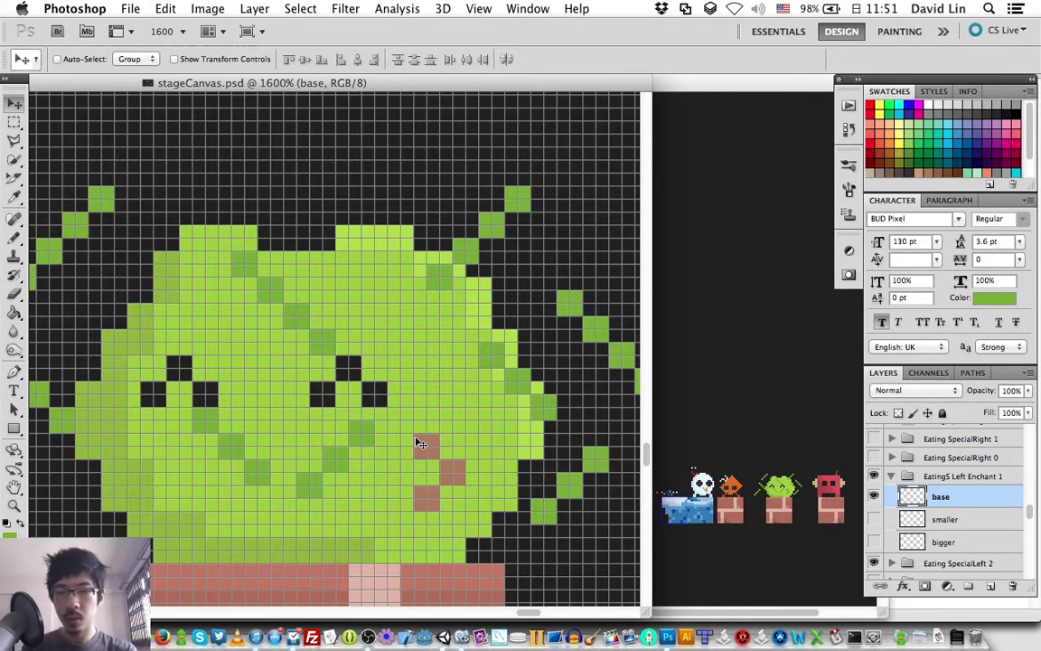
scroll(407, 375, right, 3)
scroll(406, 375, down, 1)
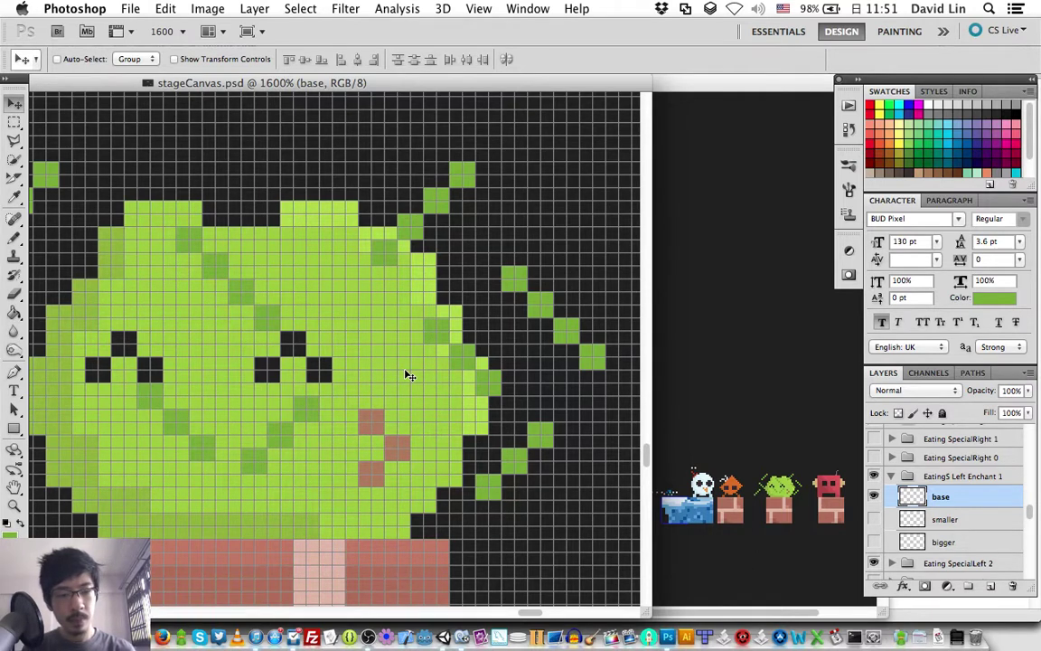
Nudge the base layer up two pixels and back down again
key(Up)
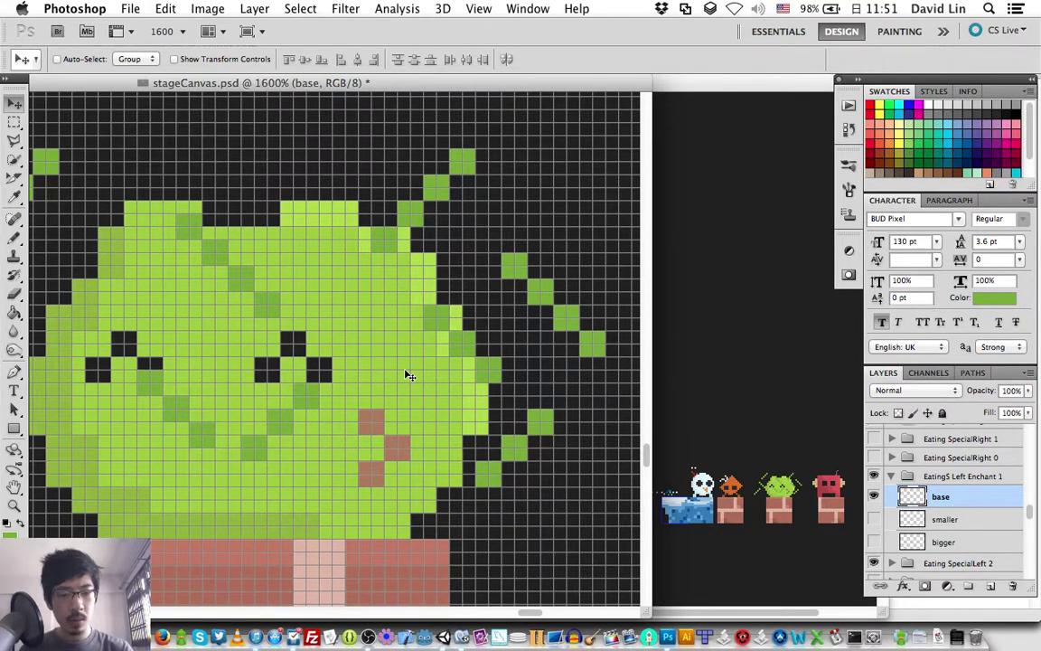
key(Up)
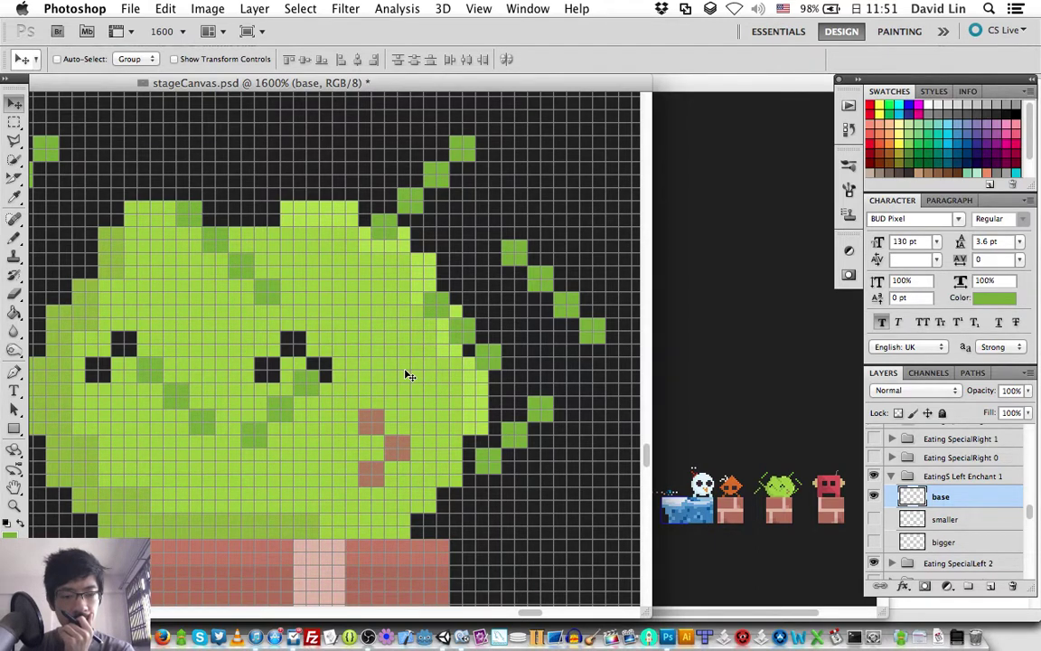
key(Down)
key(Down)
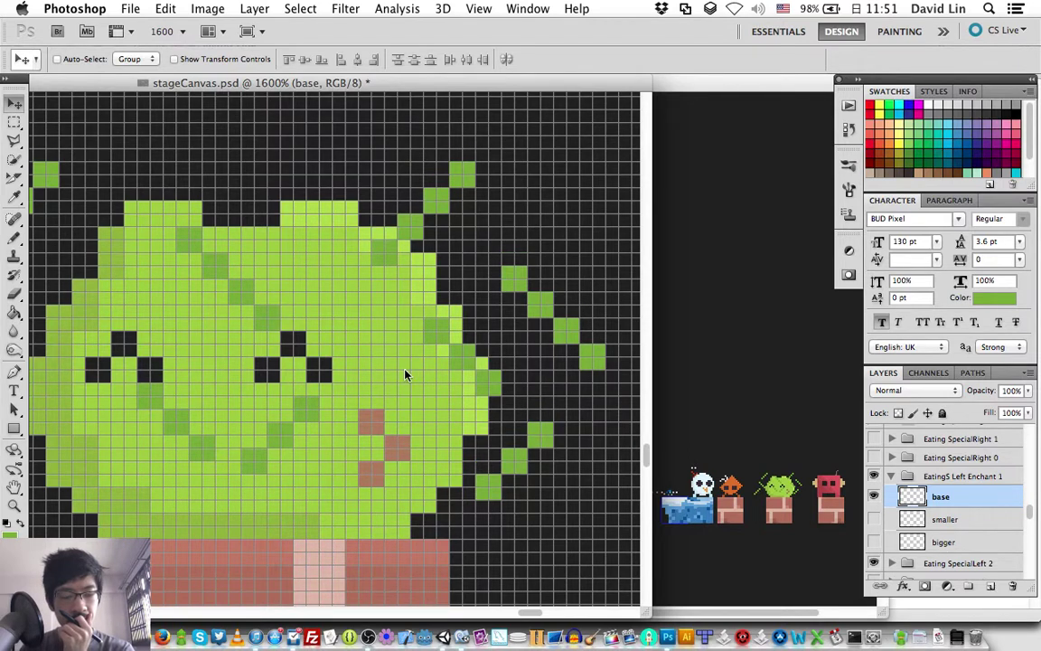
key(Down)
key(Down)
key(Down)
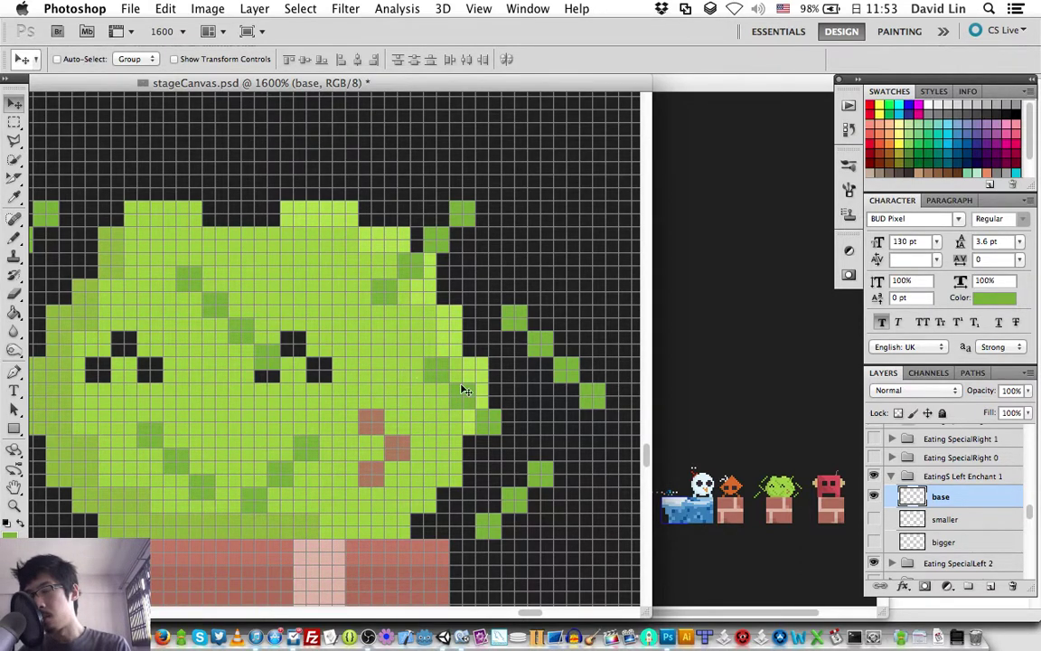
Hide the base layer and add a new layer named 'shield' above it
click(874, 498)
key(super+shift+n)
text(sh)
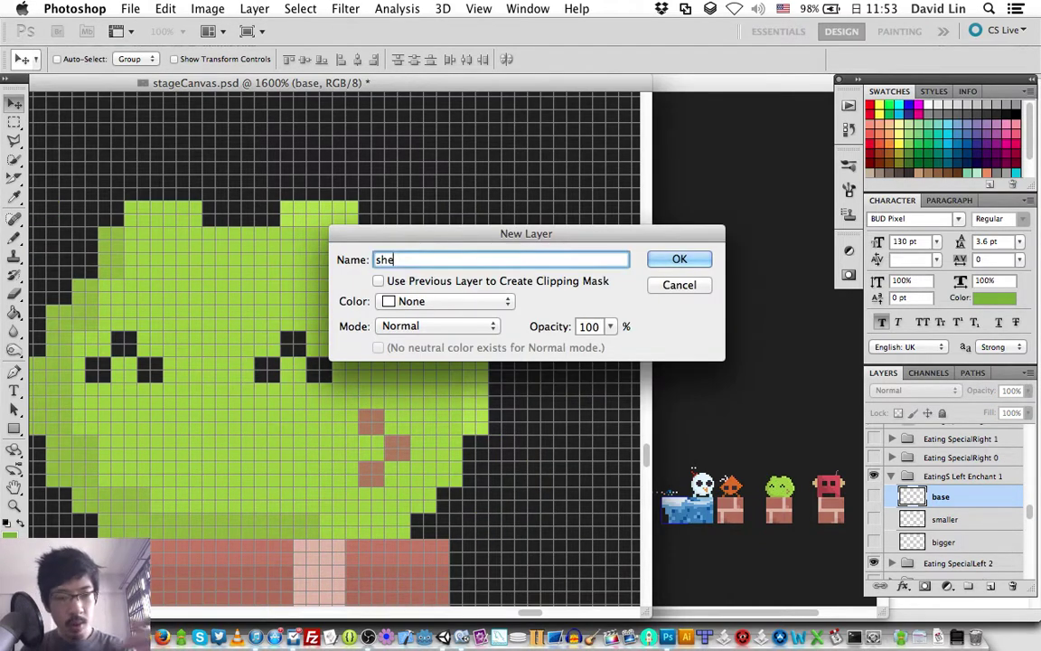
text(ield)
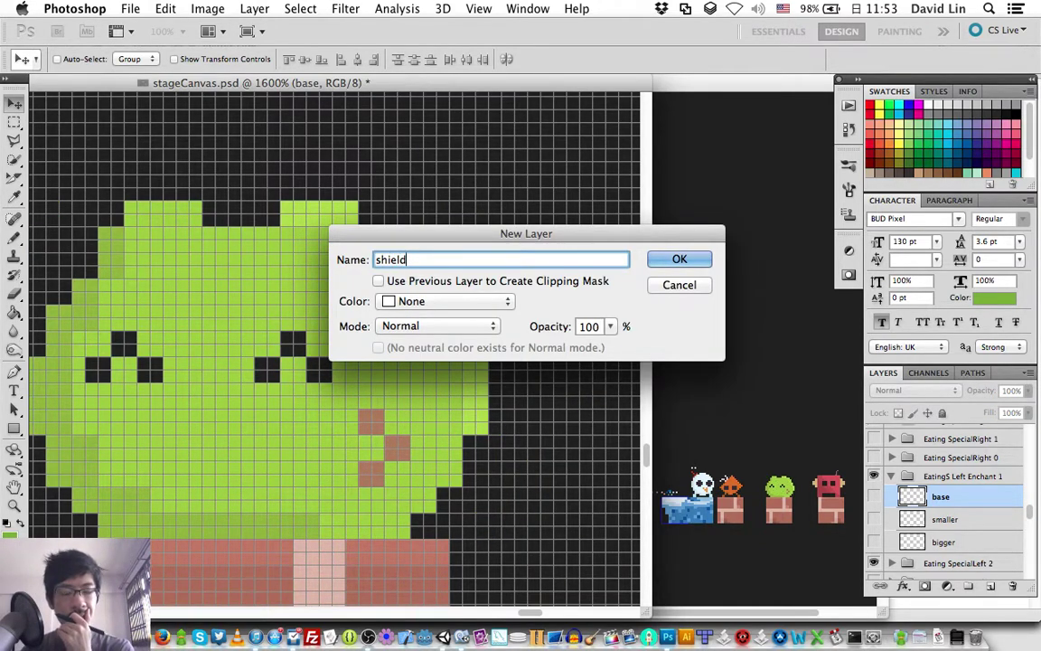
key(Return)
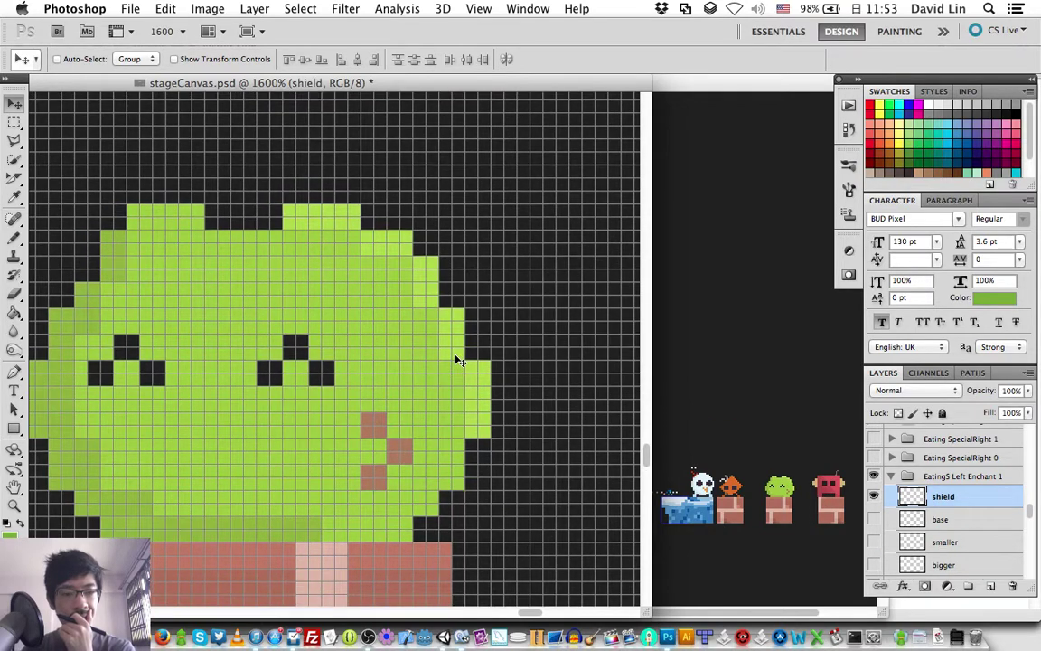
Frame the slime on the canvas and switch to the Pencil tool
scroll(458, 360, up, 3)
scroll(458, 360, left, 3)
scroll(458, 360, left, 3)
scroll(459, 360, up, 1)
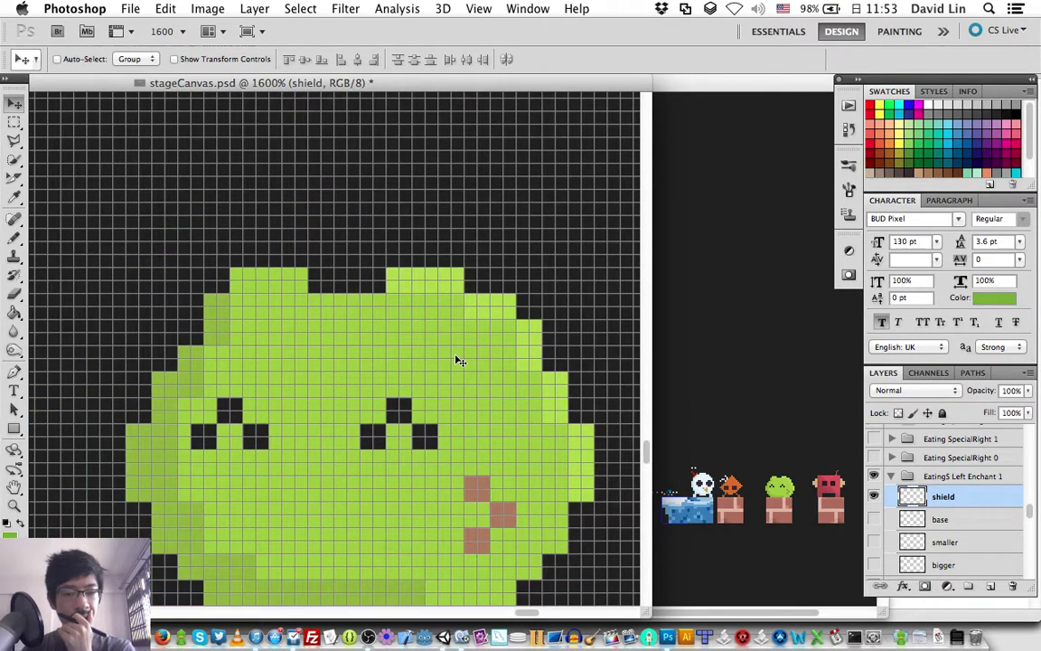
scroll(458, 359, up, 2)
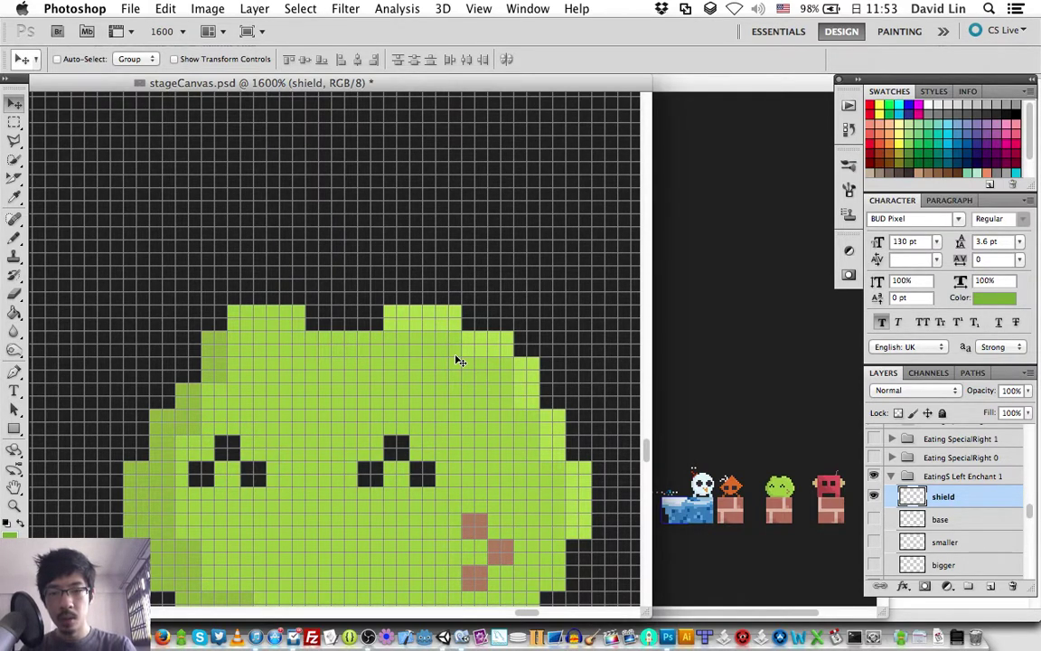
key(b)
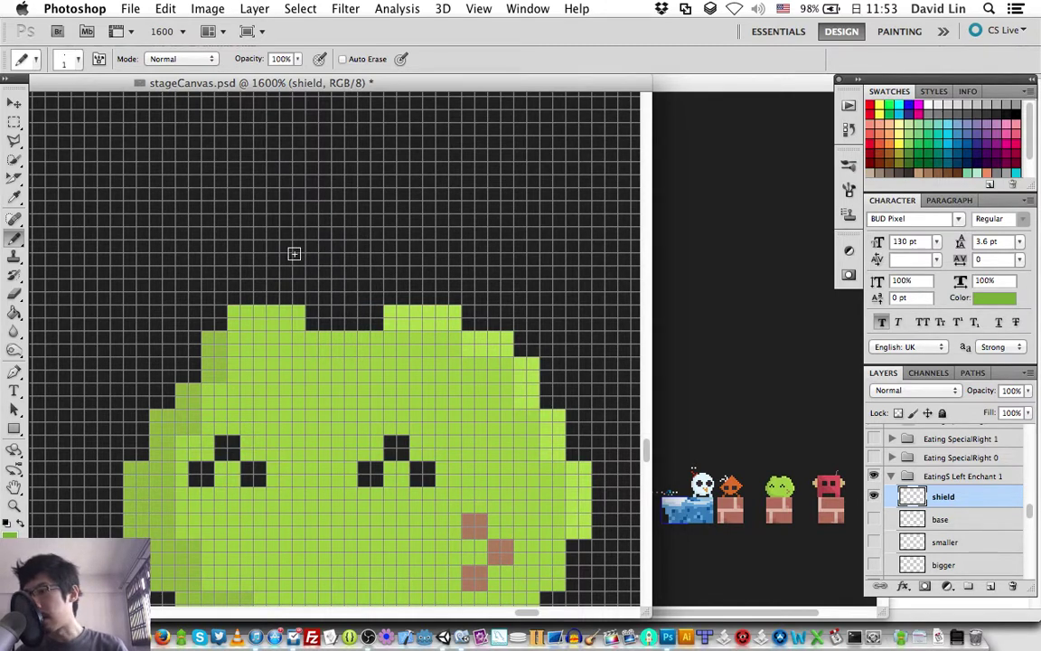
Draw the green arched shield outline above the slime's head
click(211, 202)
click(194, 207)
drag(195, 220, 261, 192)
click(220, 182)
click(233, 182)
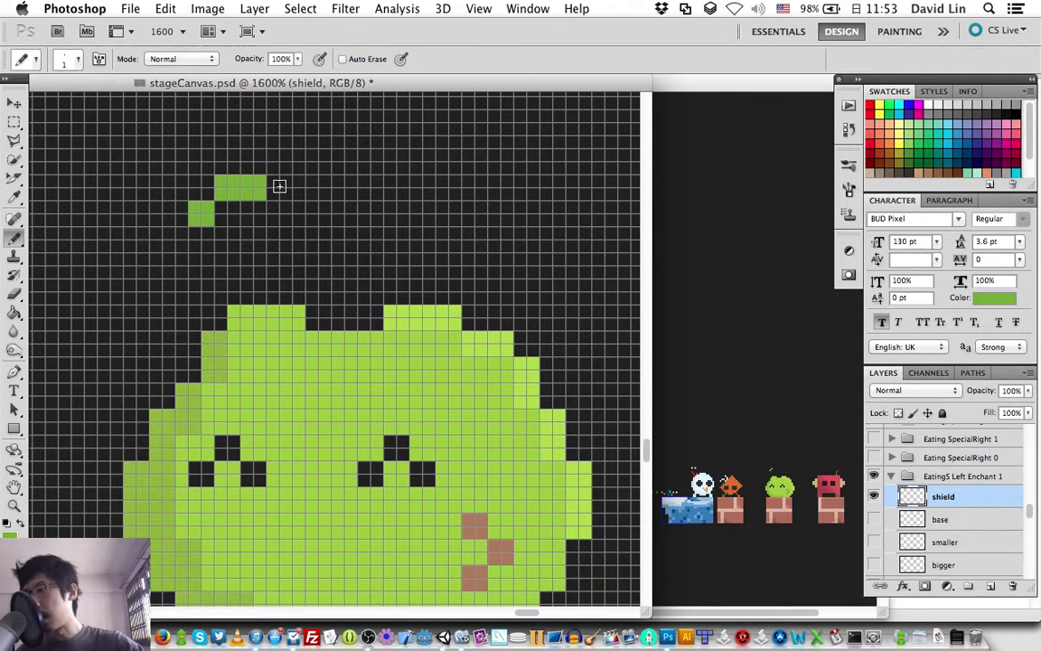
mouse_move(276, 188)
mouse_down()
mouse_move(437, 214)
mouse_move(462, 246)
mouse_up()
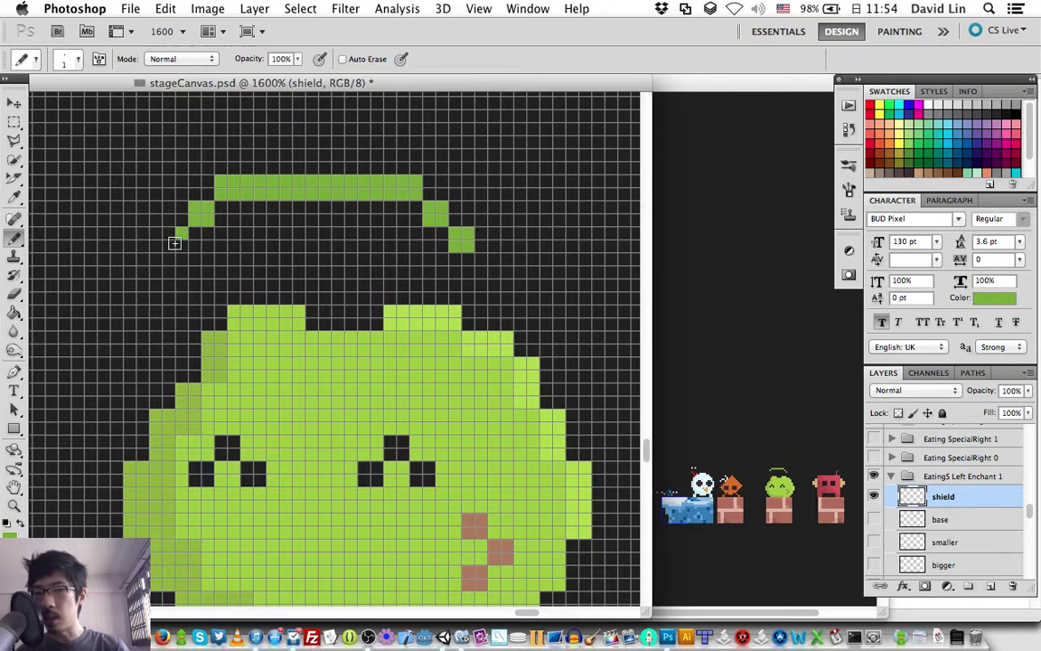
drag(181, 233, 169, 245)
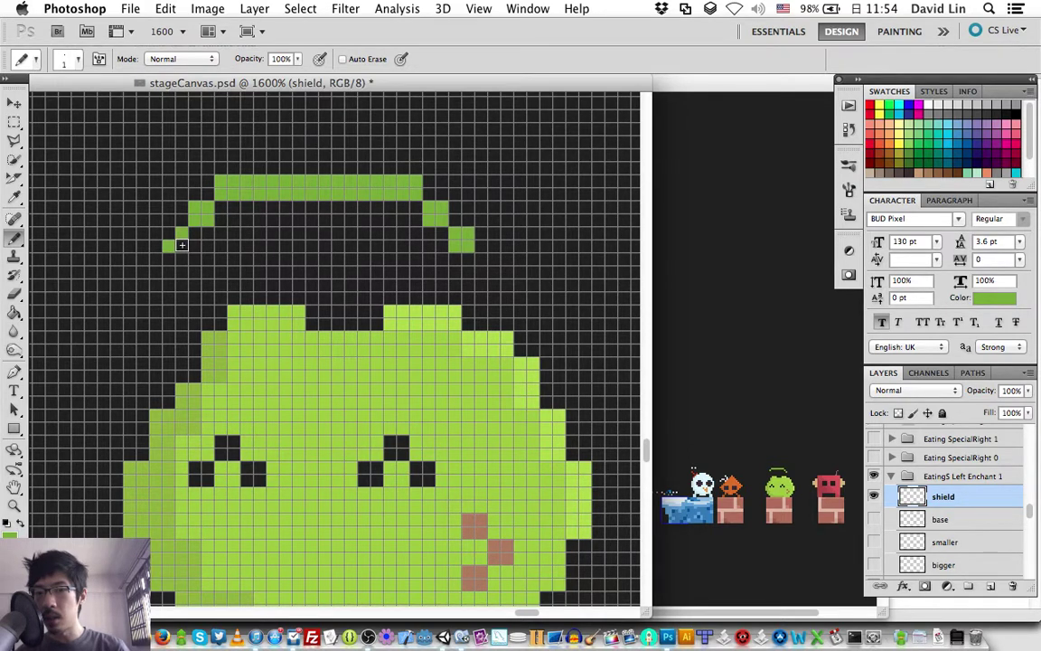
drag(169, 226, 181, 265)
drag(455, 253, 468, 265)
Nudge the shield outline two pixels right and one pixel up
key(v)
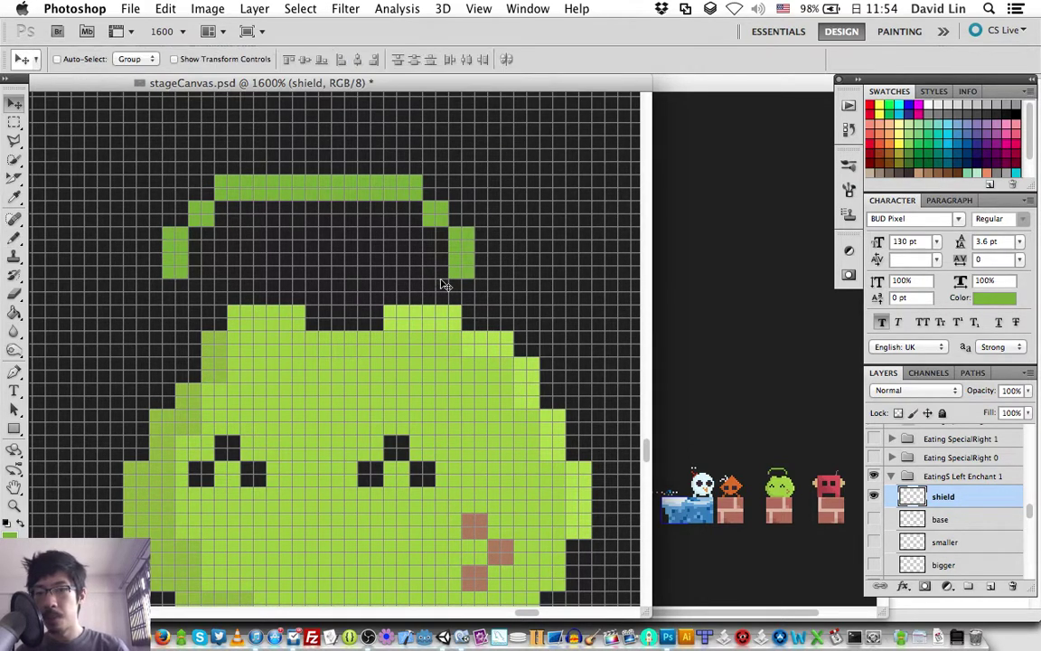
key(Right)
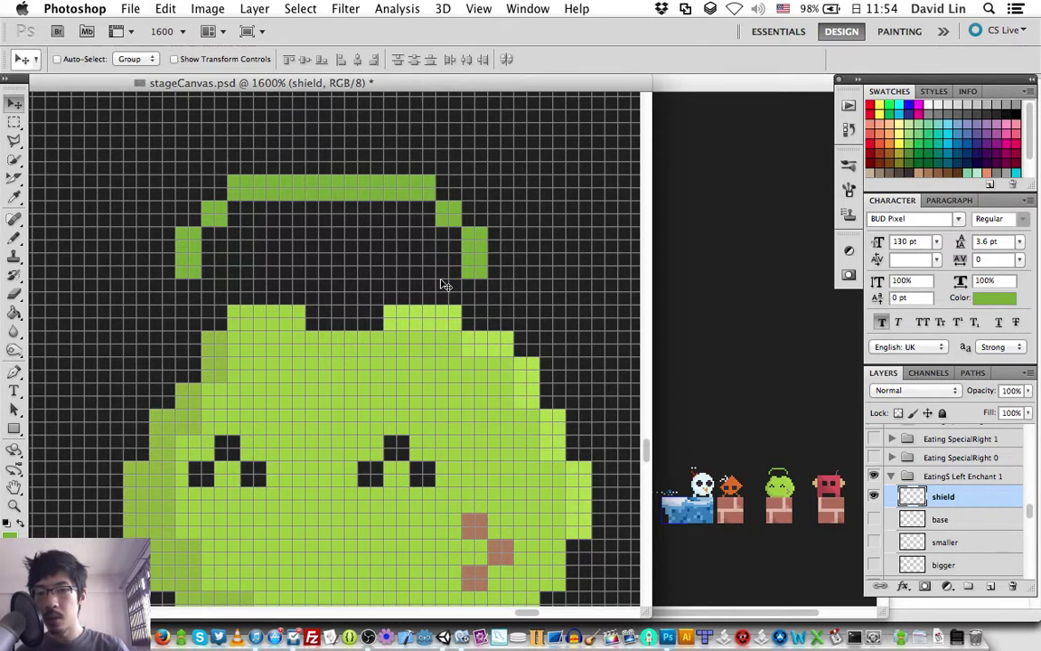
key(Right)
key(Up)
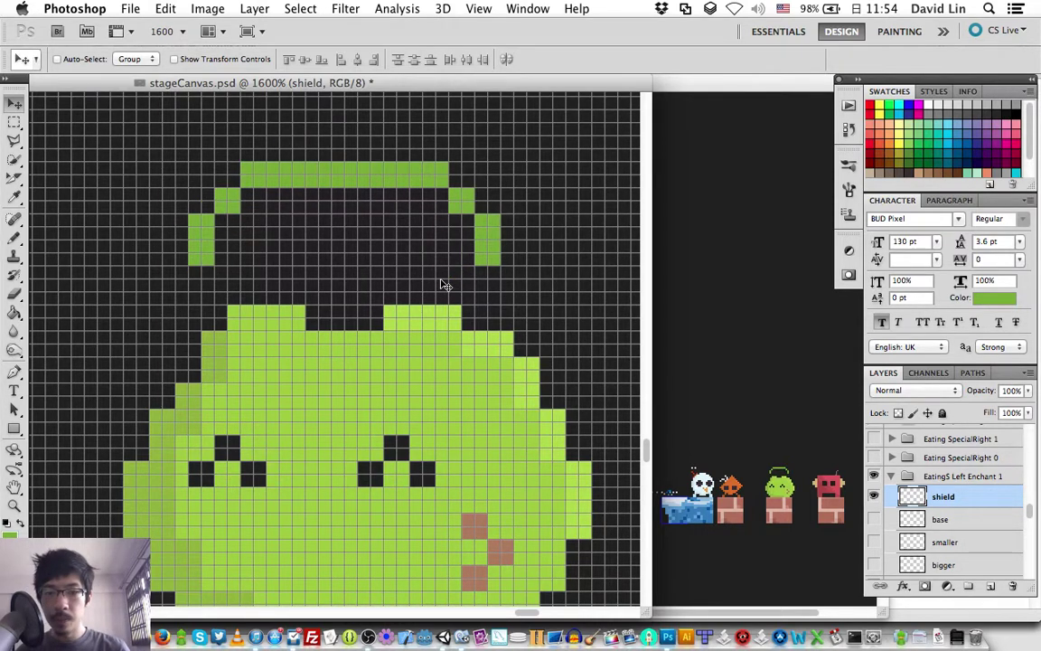
Extend both sides of the shield down to the slime's head
key(b)
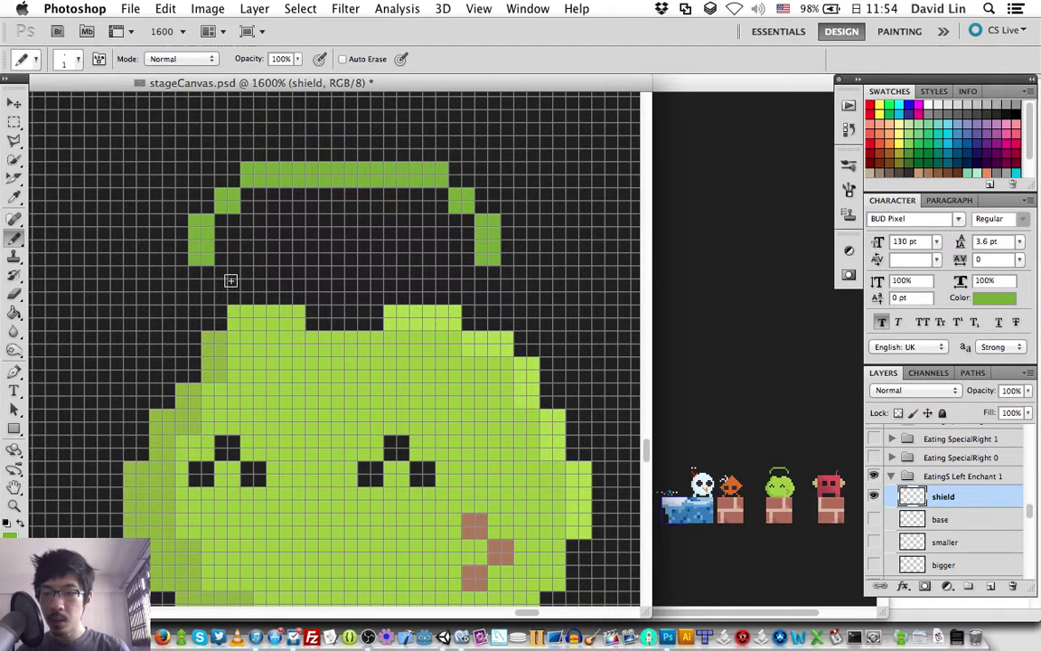
drag(205, 276, 194, 277)
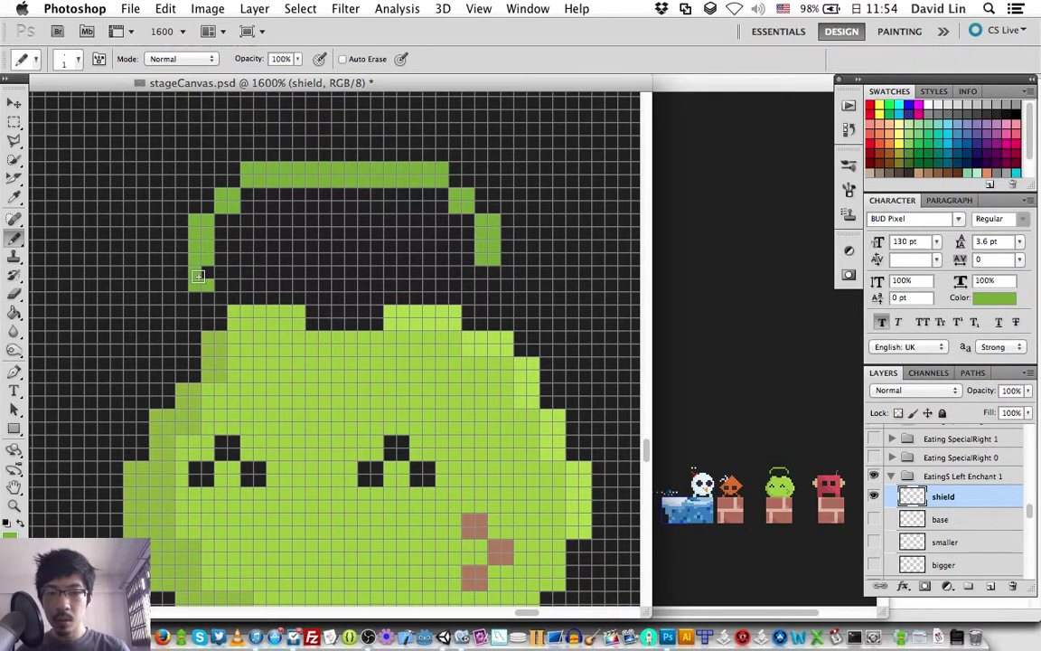
drag(484, 272, 493, 277)
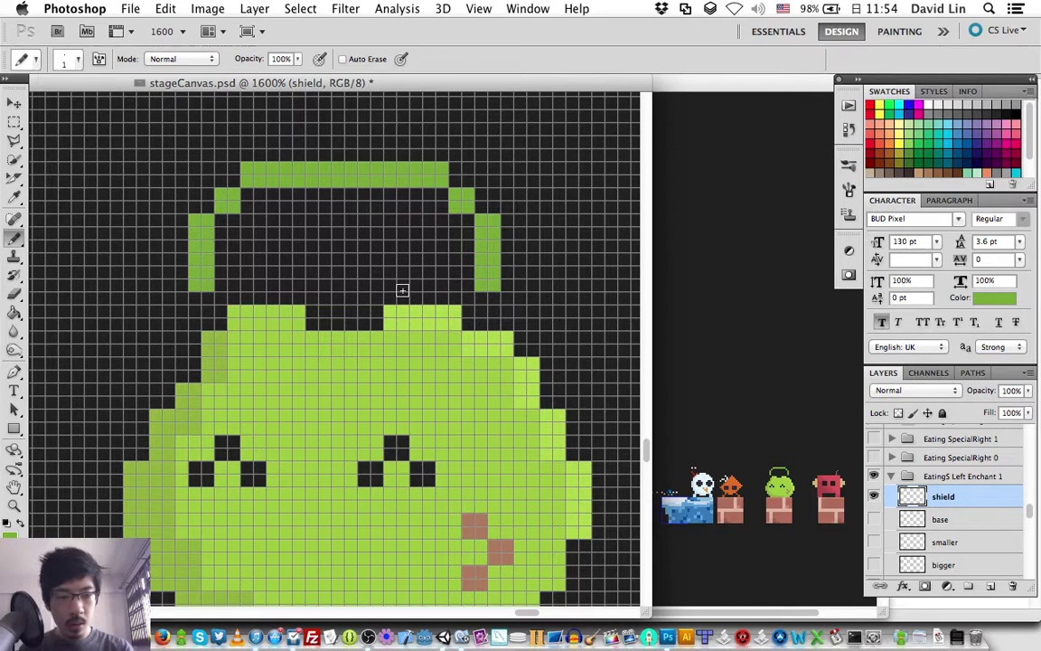
drag(204, 299, 194, 304)
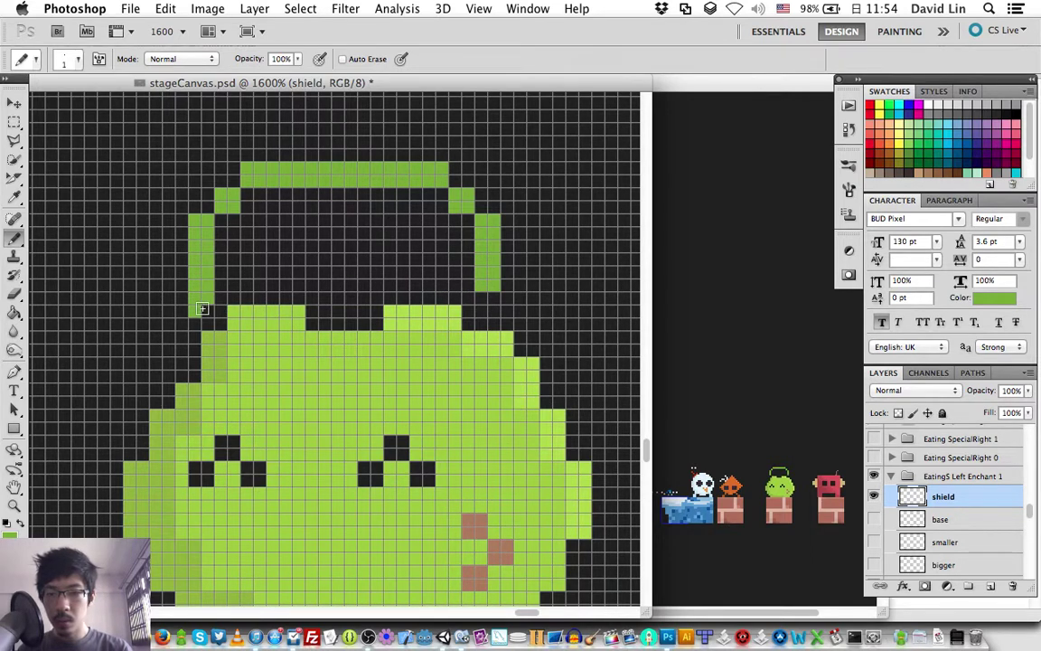
drag(482, 304, 493, 304)
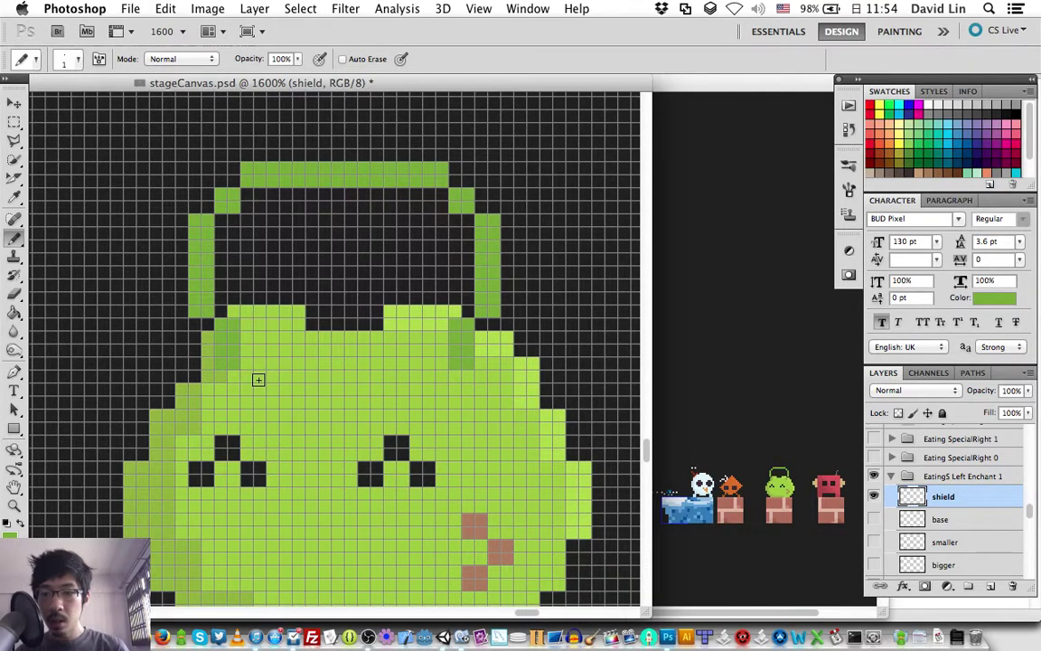
Add a darker-green shading pixel, then undo and redo the shading patches
click(258, 379)
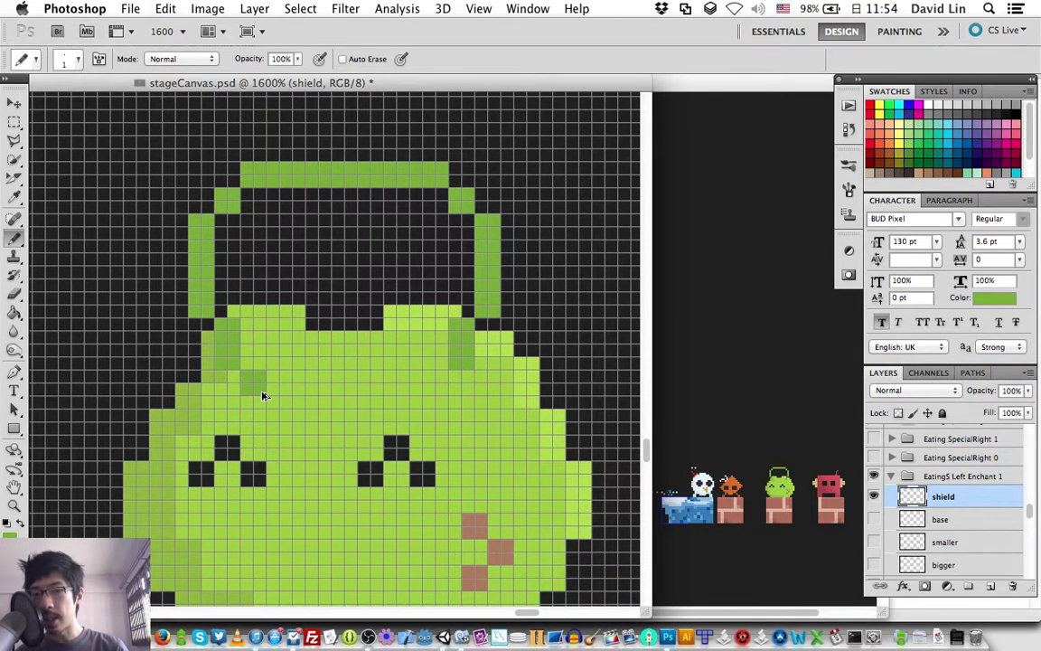
key(ctrl+z)
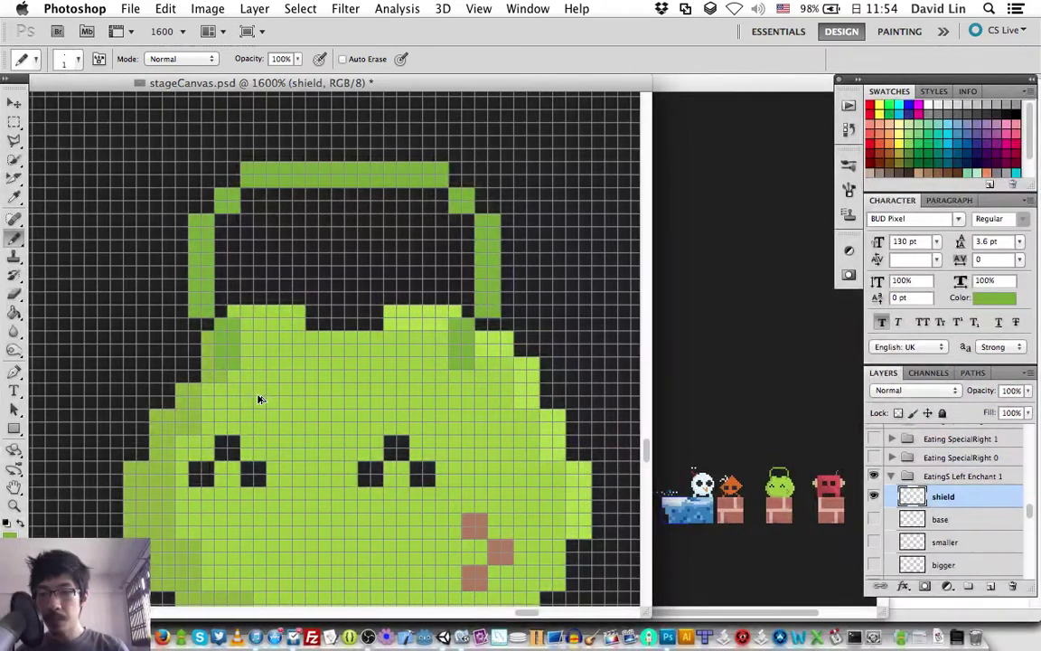
key(ctrl+alt+z)
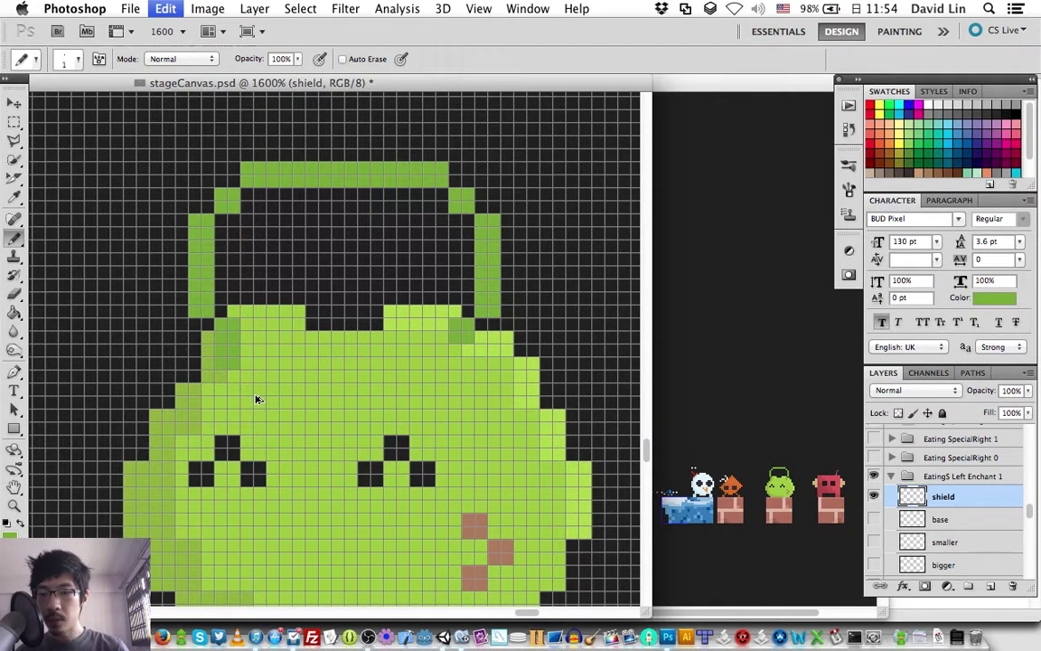
key(ctrl+shift+z)
key(ctrl+shift+z)
key(ctrl+shift+z)
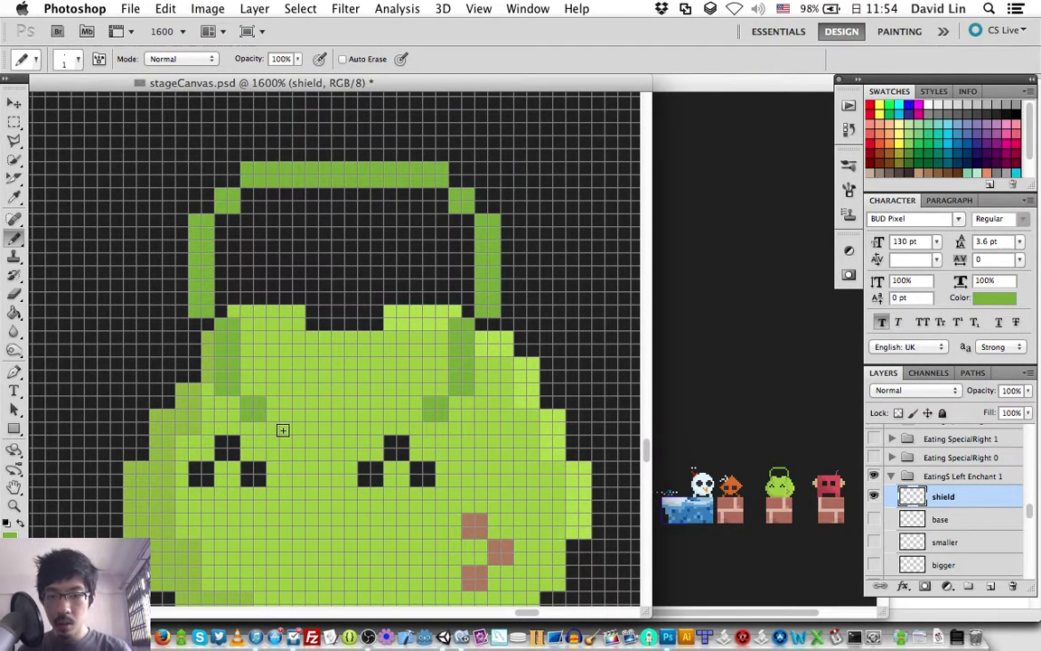
key(ctrl+shift+z)
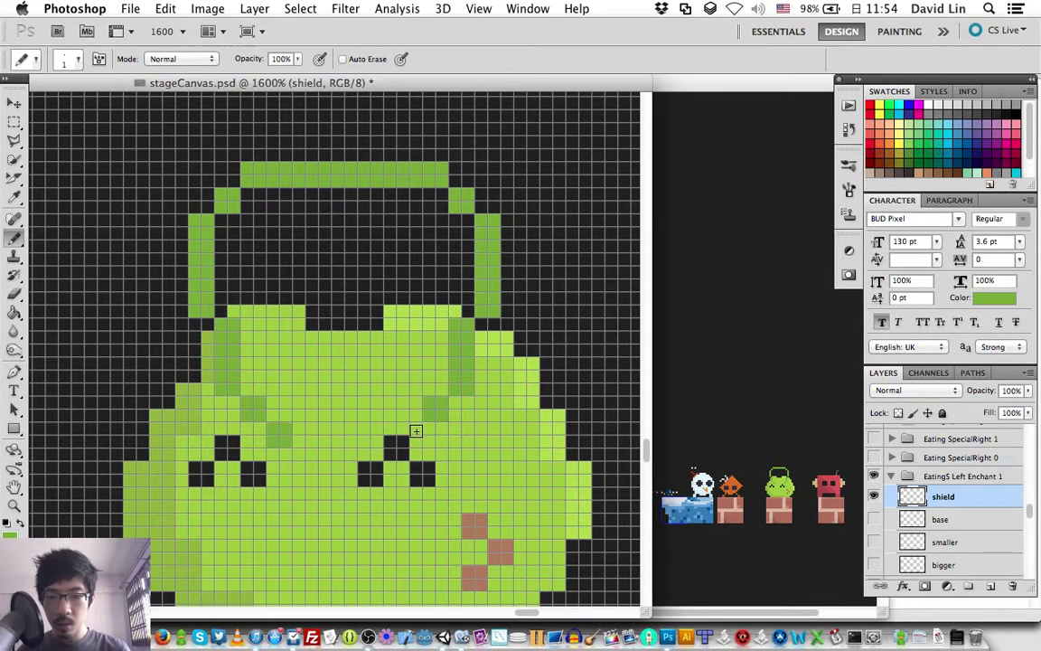
key(ctrl+shift+z)
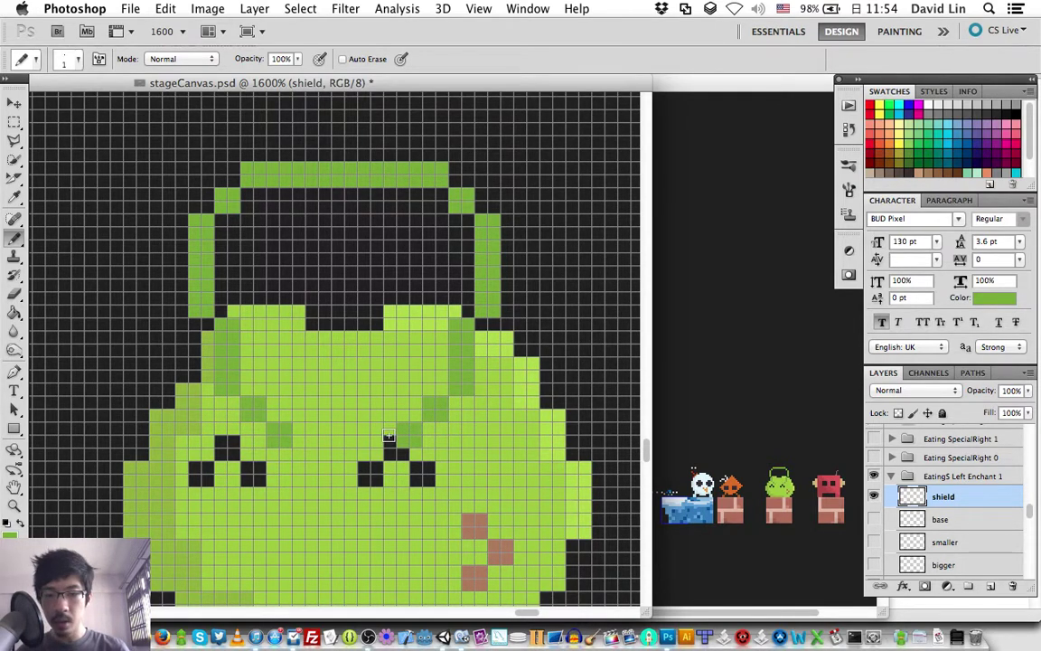
Add darker-green pixels on the shield beside the slime's eyes
click(305, 455)
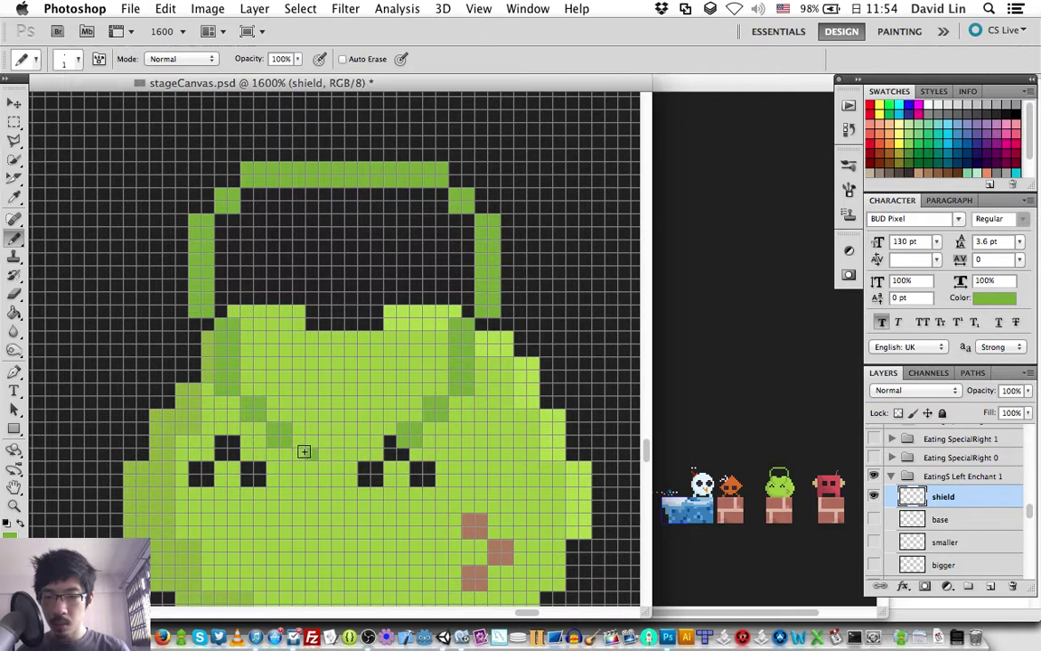
click(312, 466)
click(384, 455)
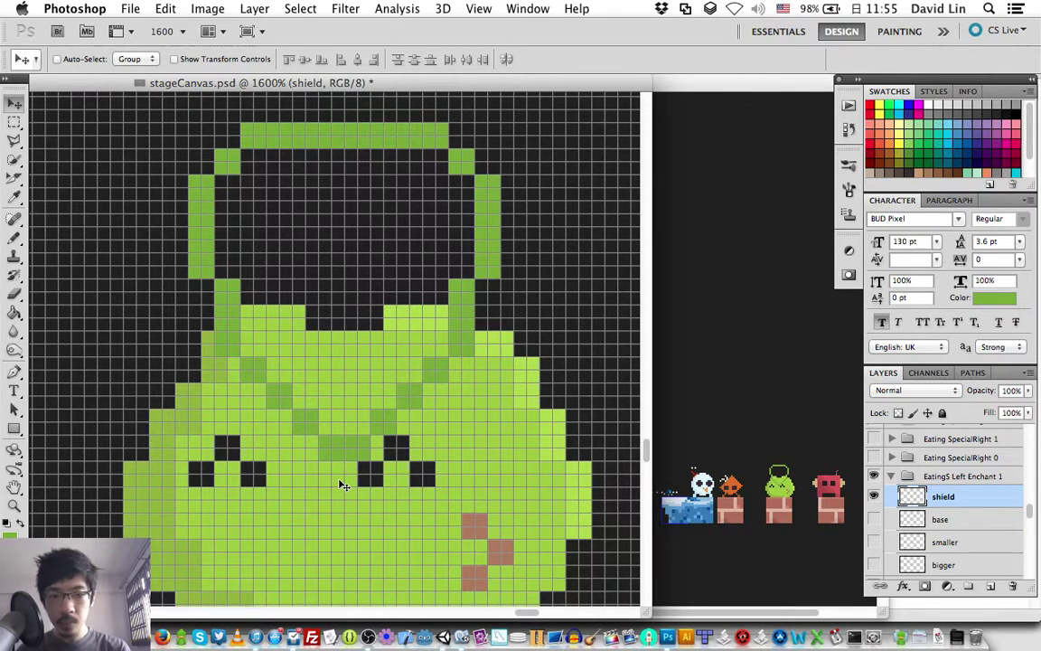
Nudge the shield layer up and down, ending one pixel right, until it sits on the head
key(shift+Down)
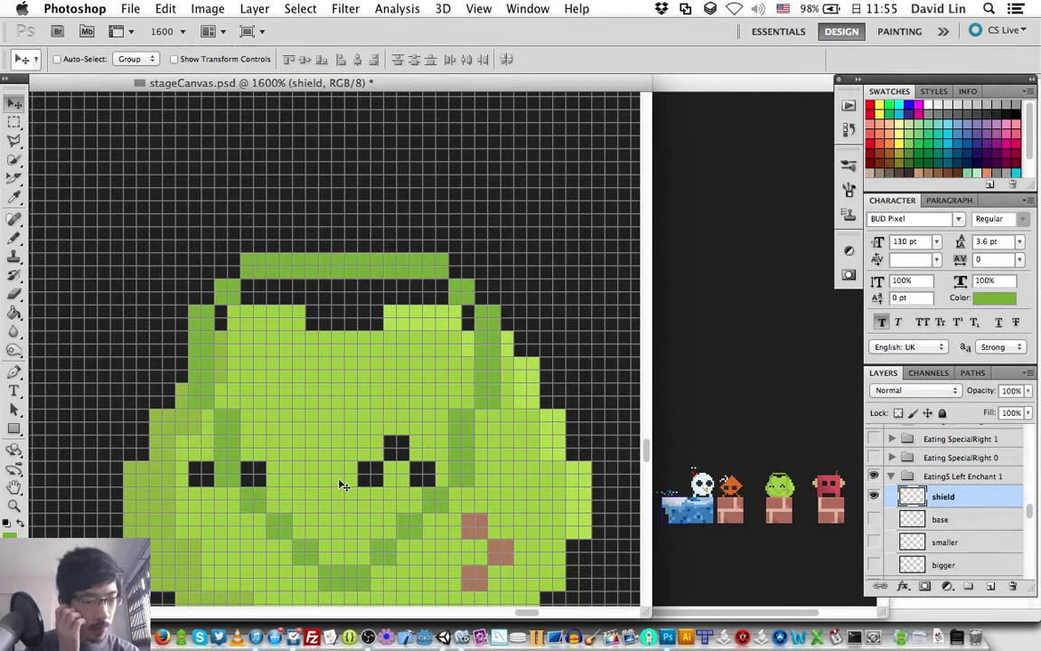
key(Down)
key(Down)
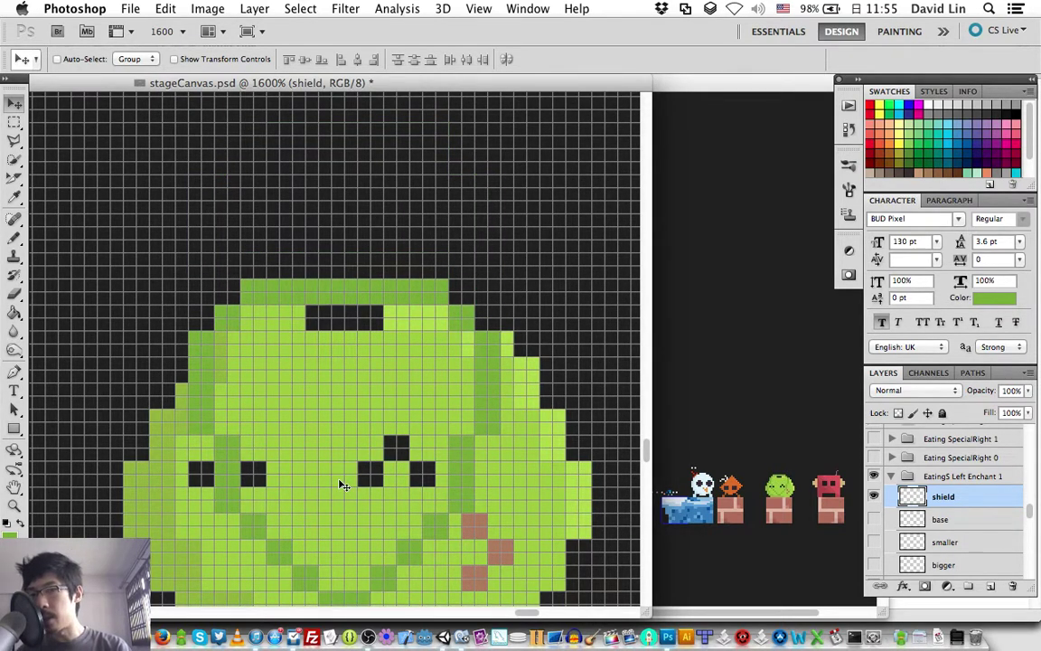
key(Down)
key(Up)
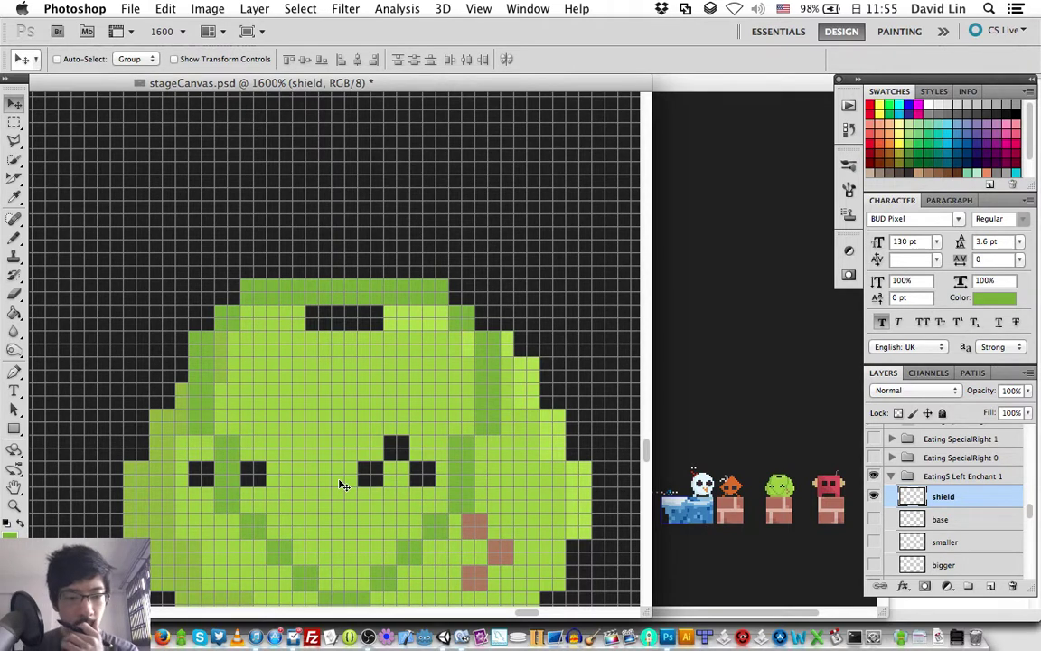
key(Up)
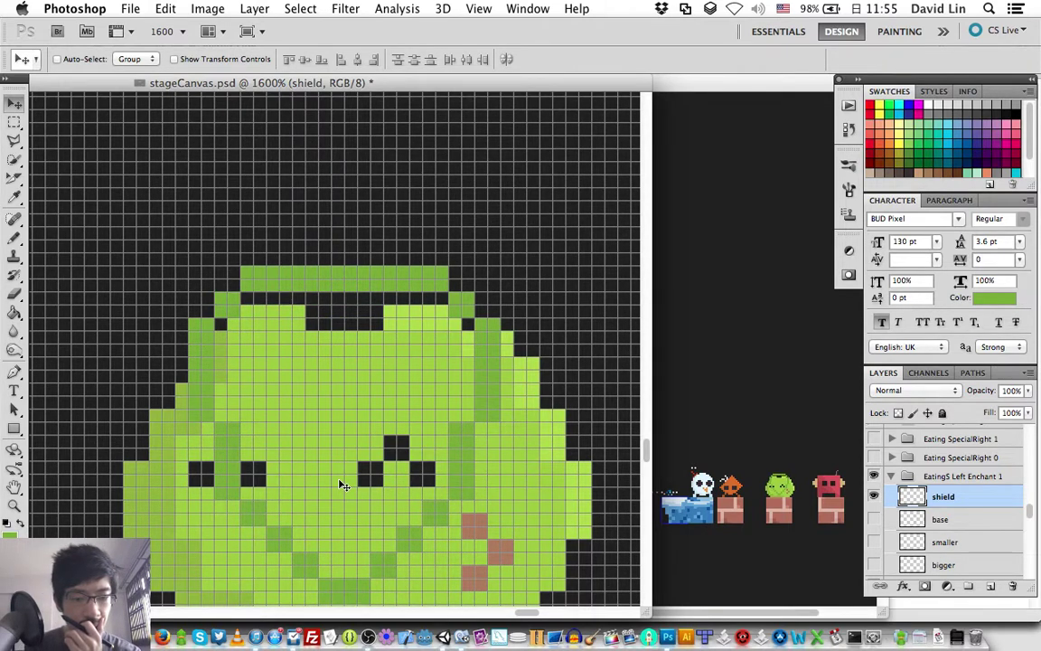
key(Up)
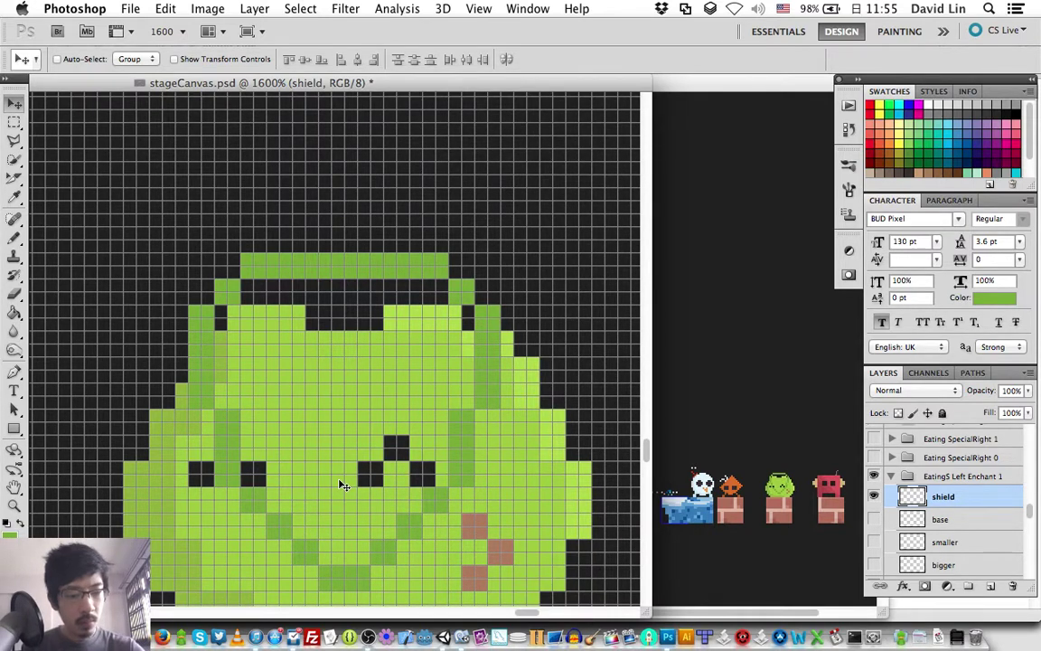
key(Up)
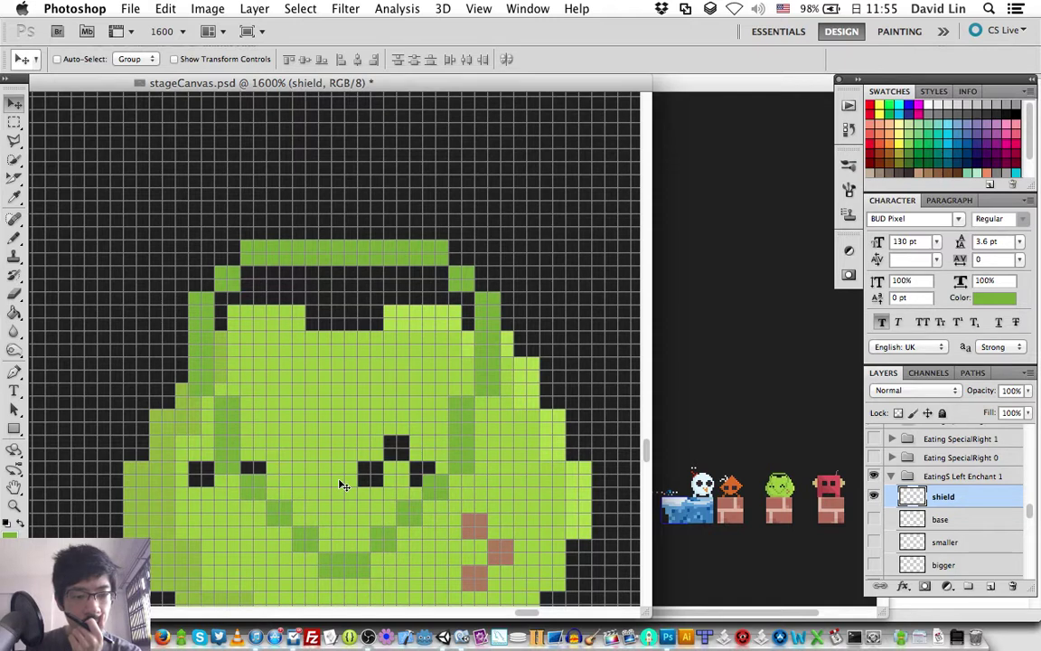
key(Up)
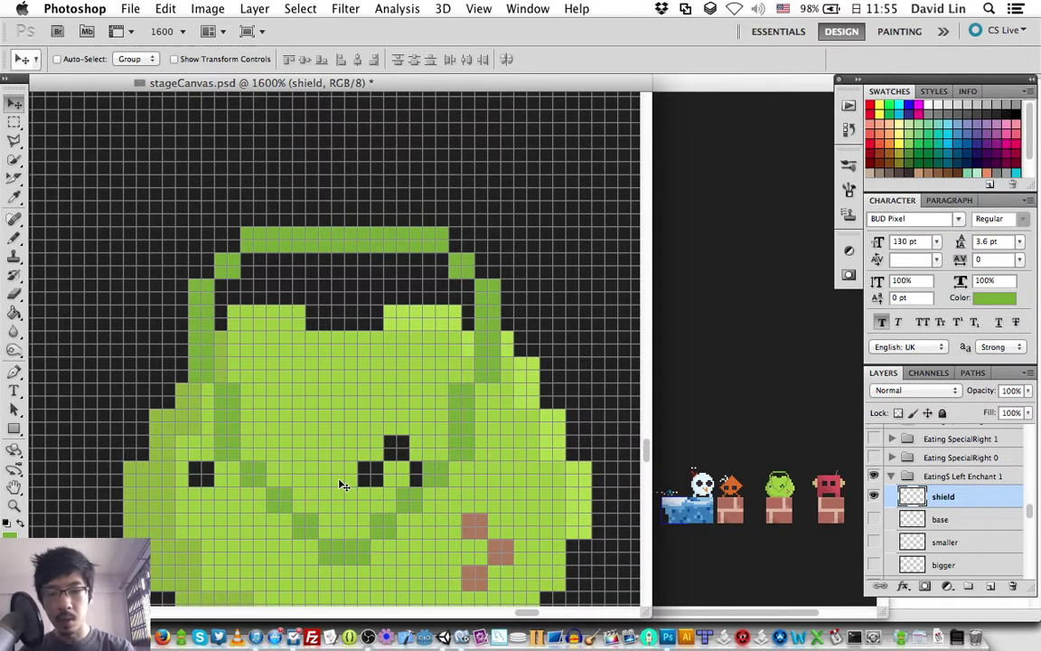
key(Down)
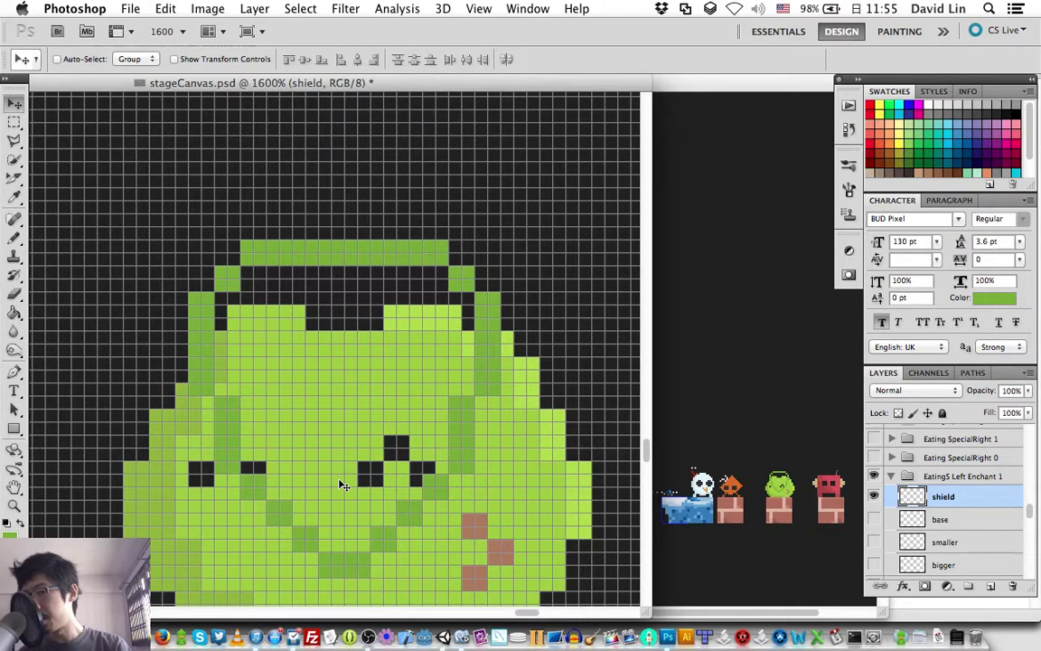
key(Down)
key(Down)
scroll(343, 486, down, 2)
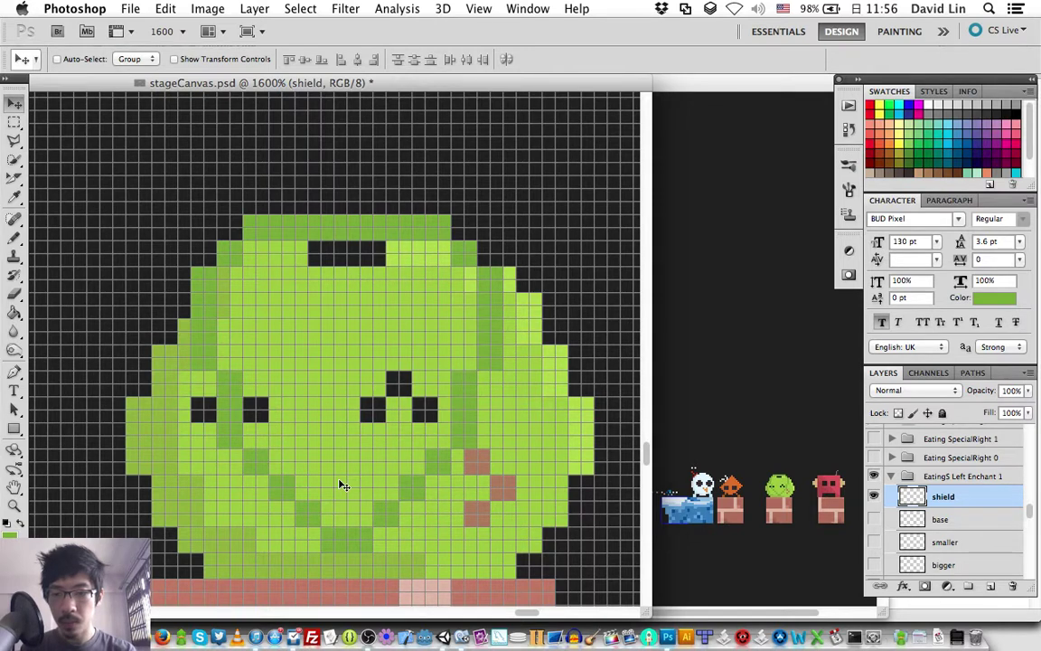
key(Down)
key(Right)
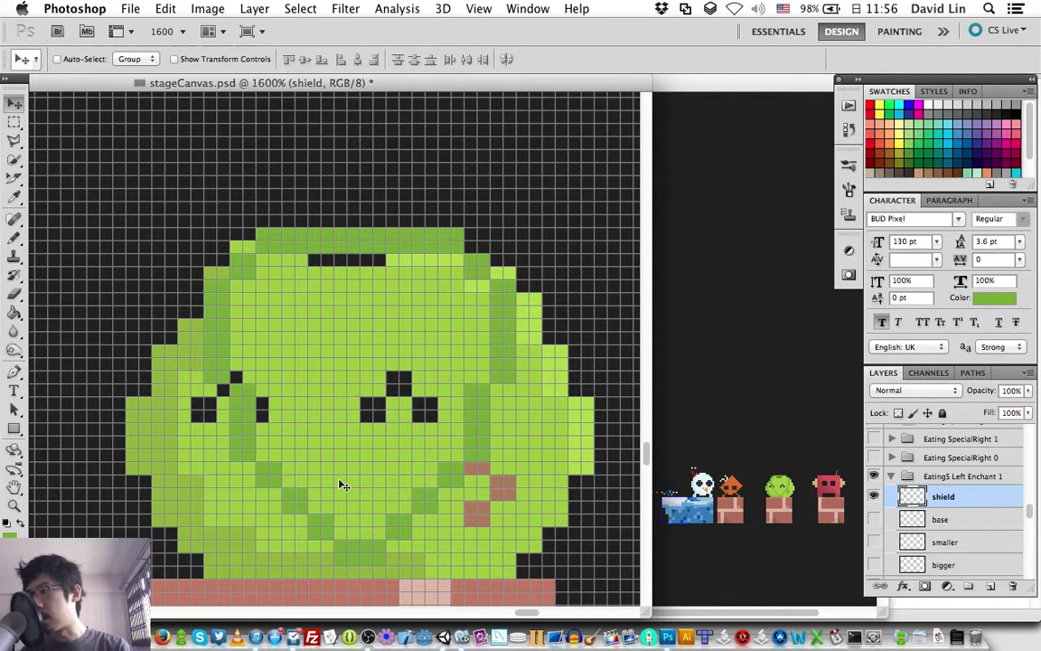
Lock the shield layer's transparent pixels and set a new green foreground colour
click(897, 414)
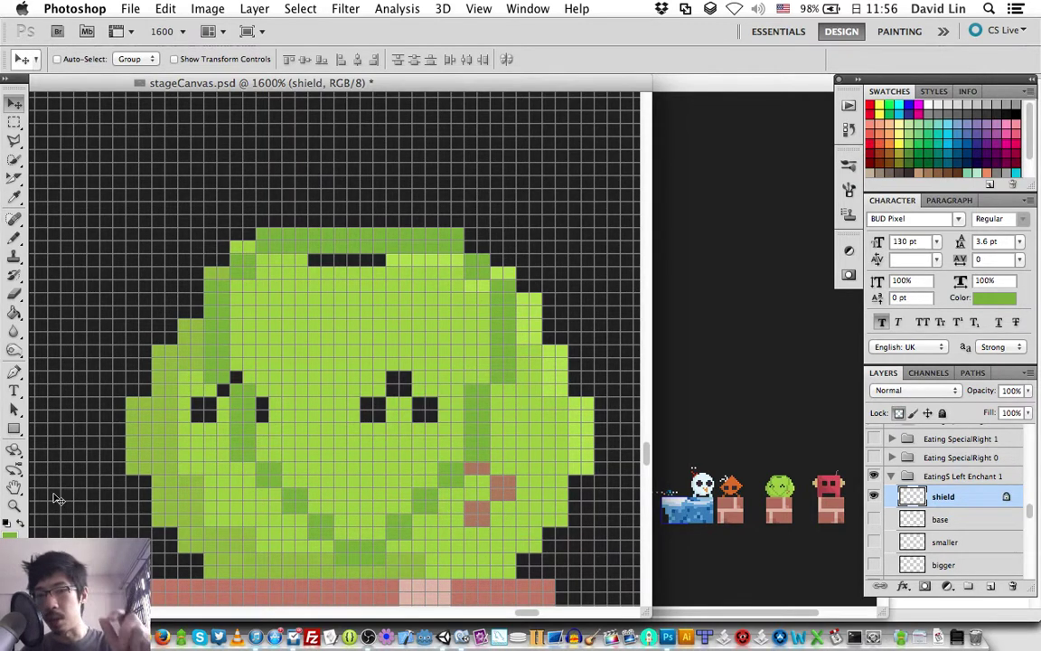
key(i)
click(9, 534)
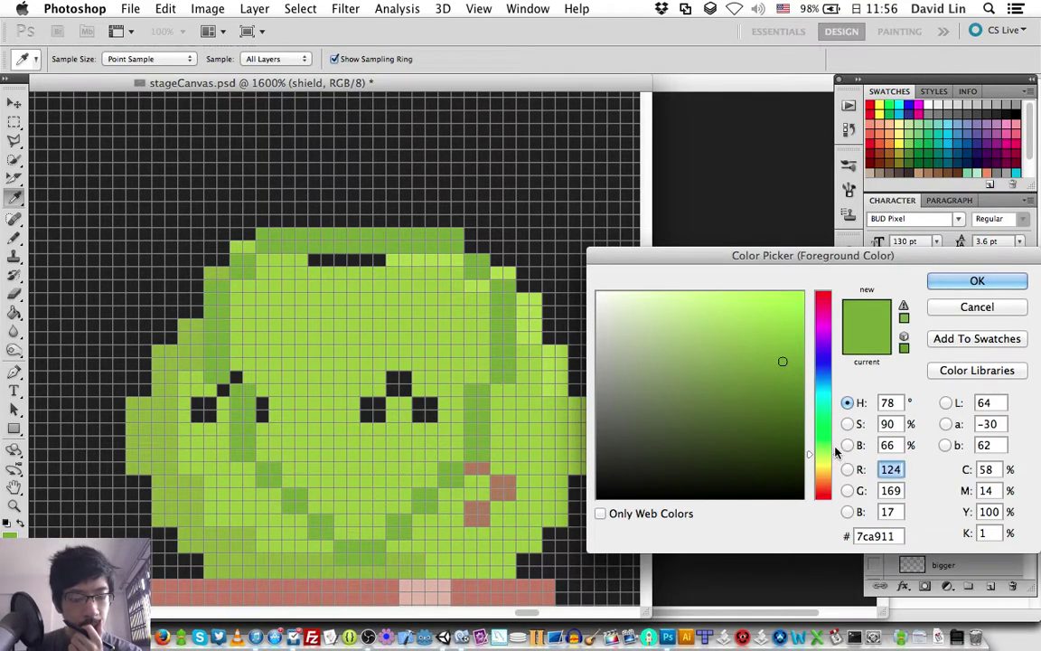
text(99)
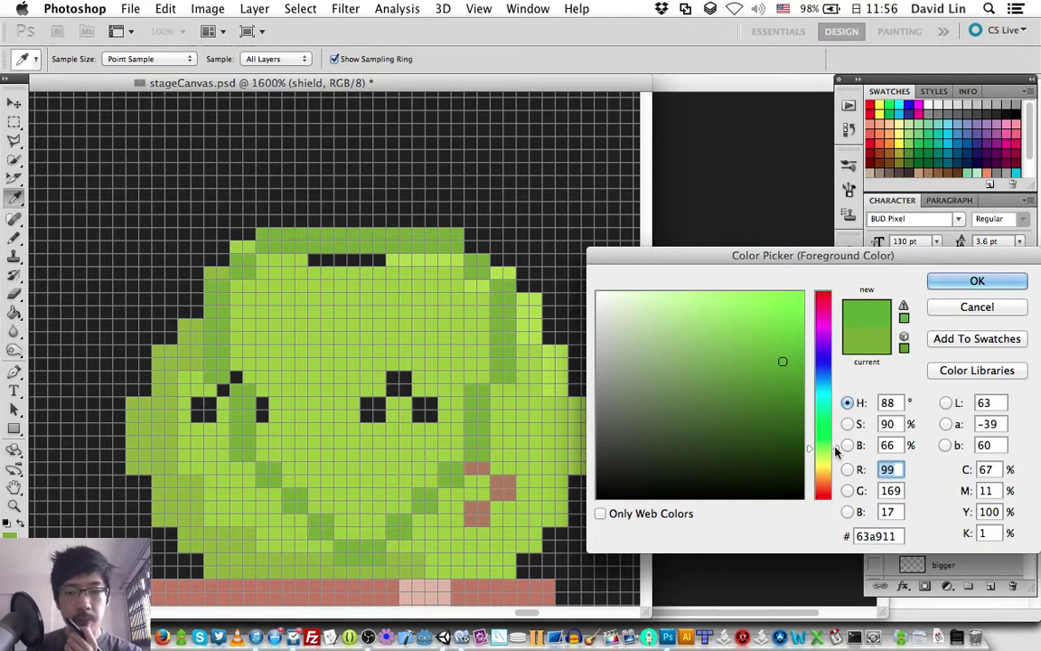
key(Return)
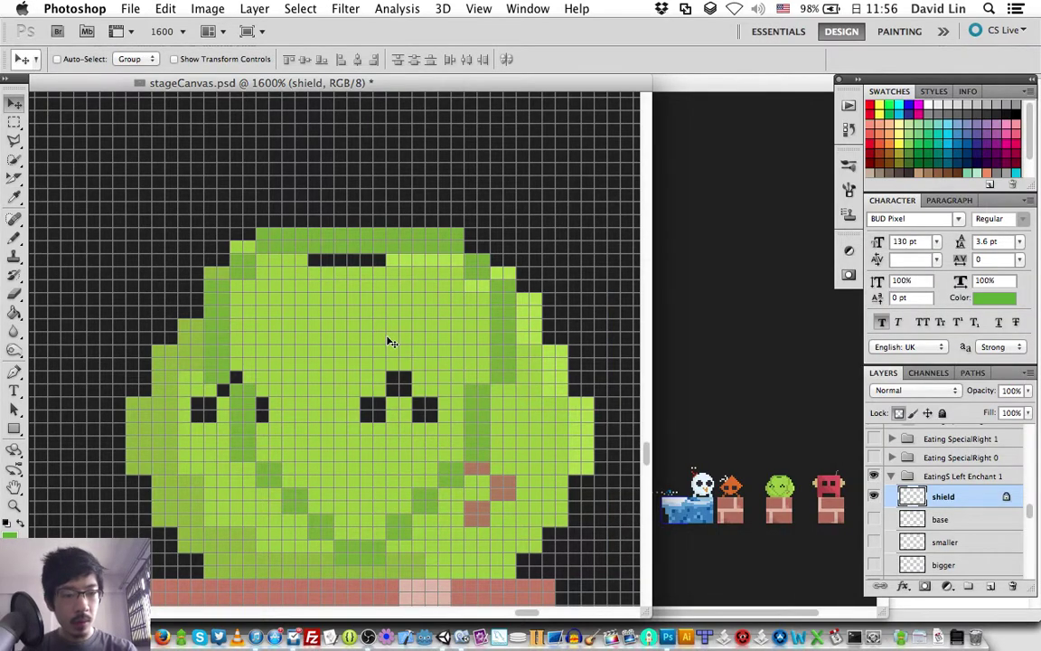
Set the Pencil brush size to 9 px
key(b)
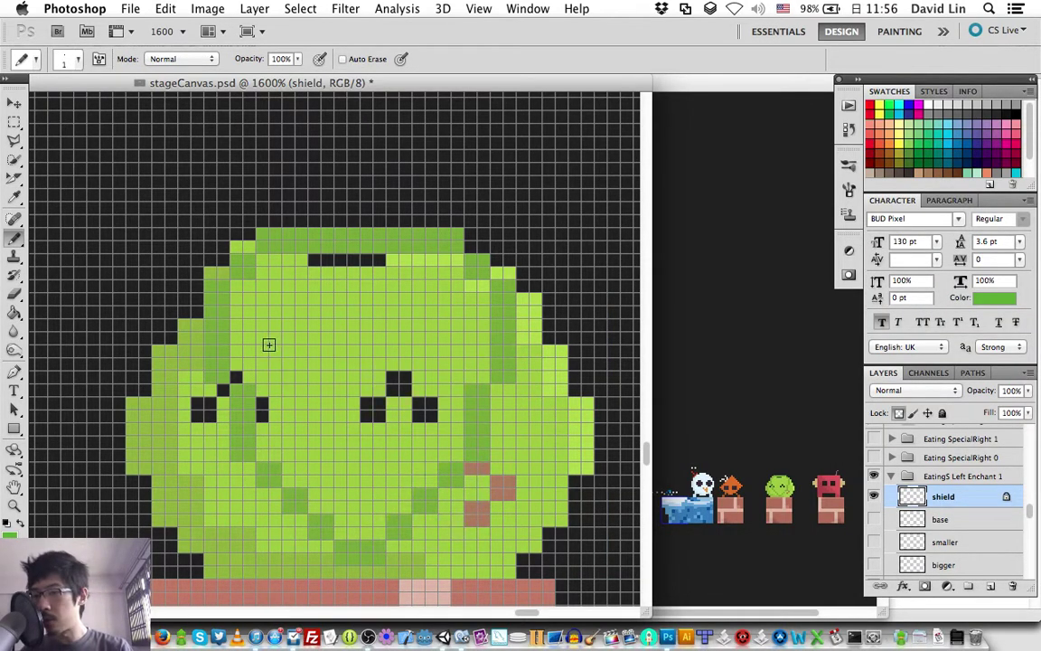
right_click(271, 346)
text(9)
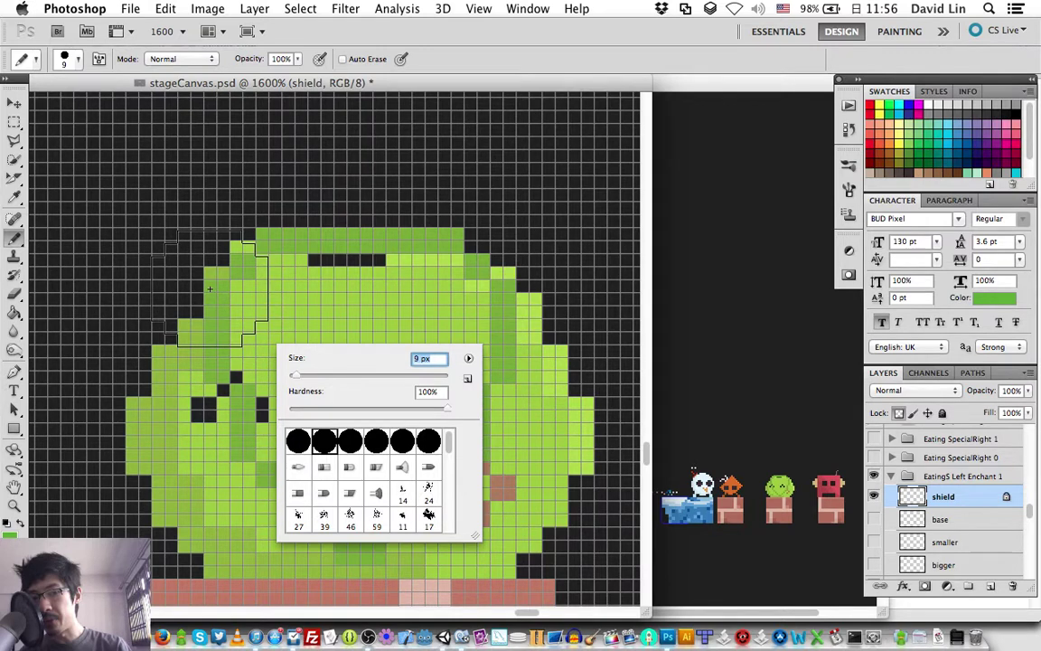
click(209, 288)
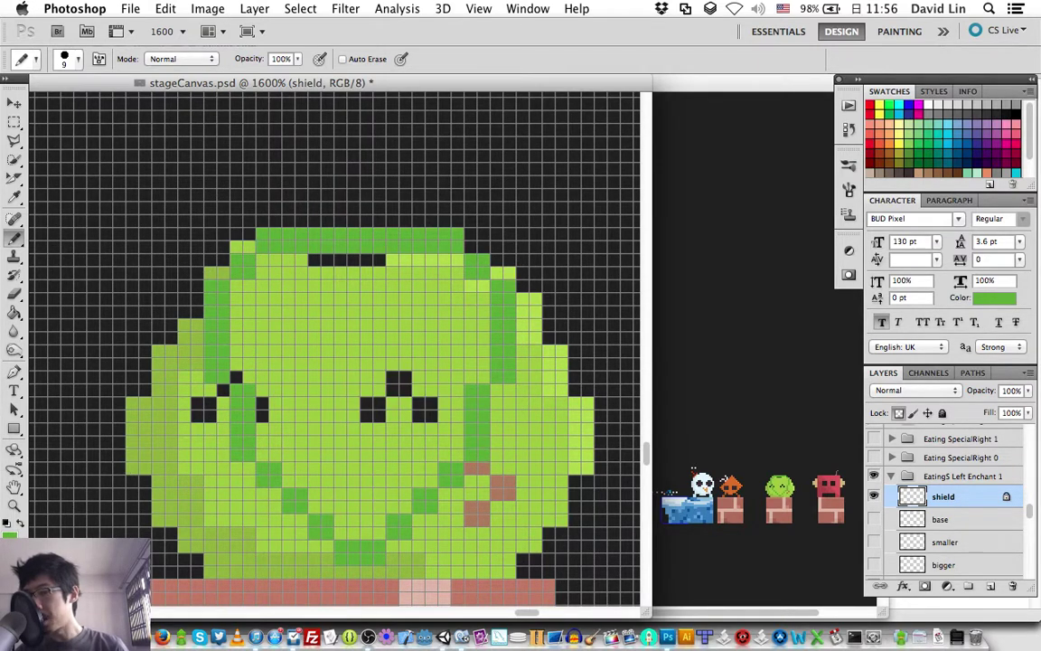
Set the foreground colour to the darker green 589a09
click(11, 534)
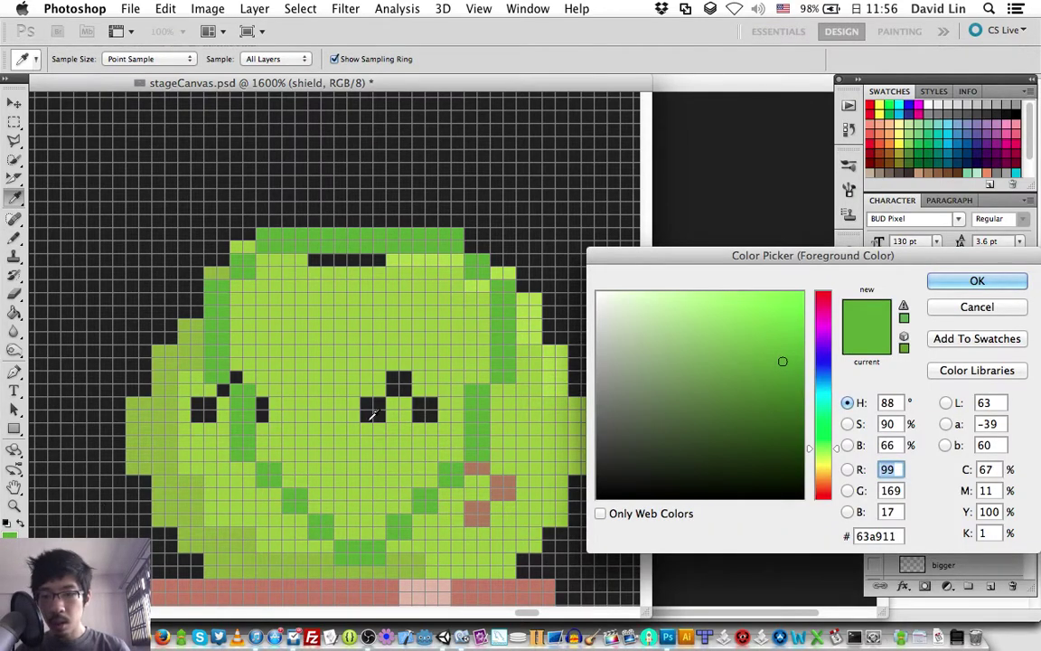
click(791, 373)
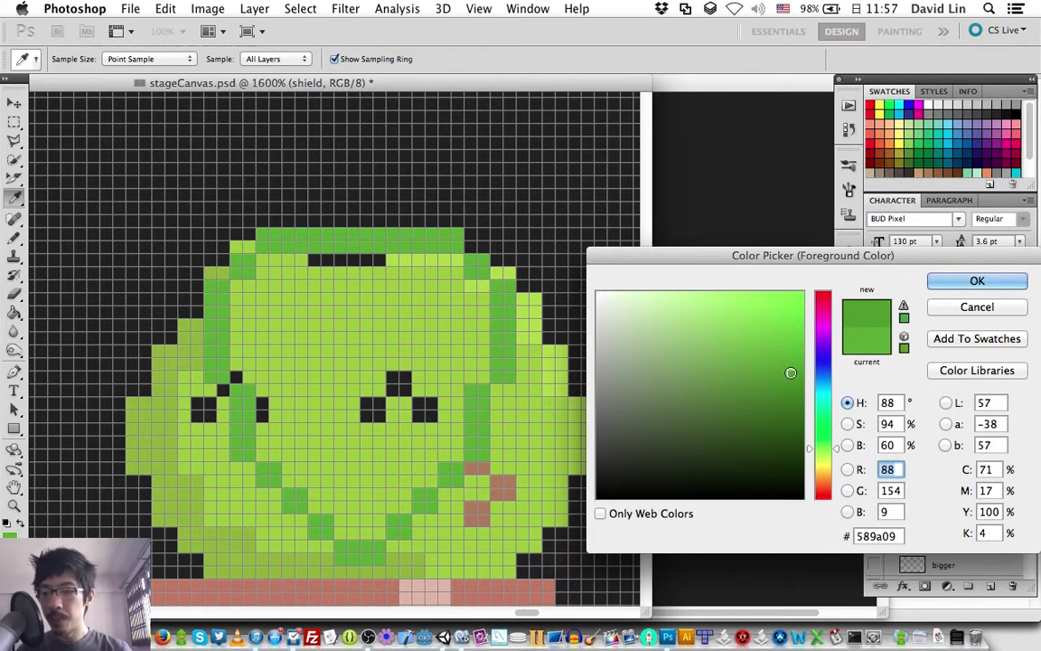
key(Return)
key(b)
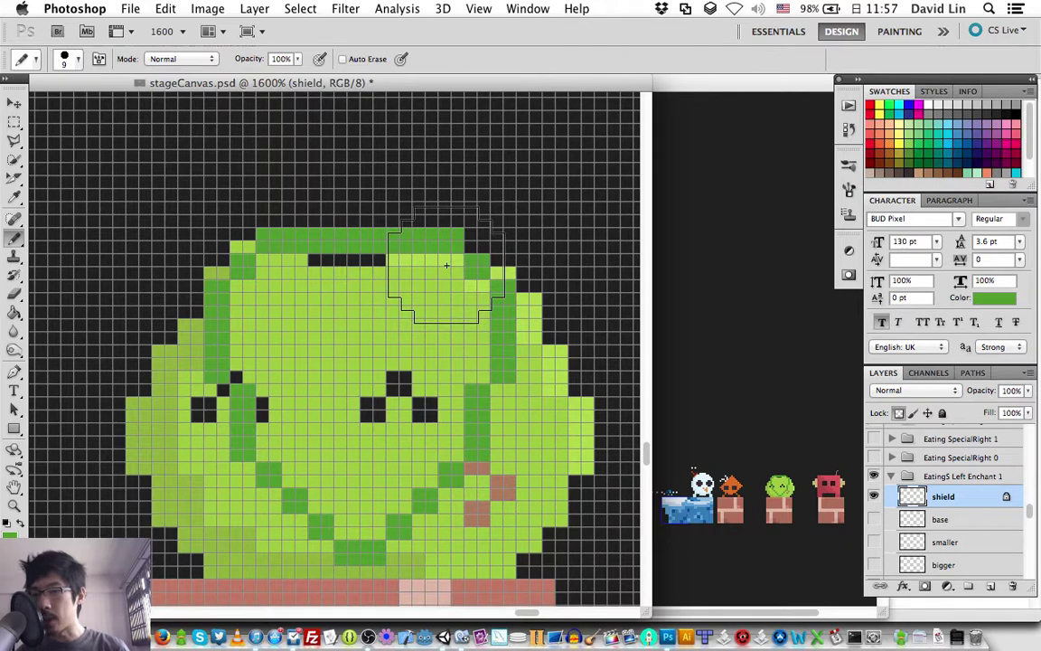
Save the sprite and nudge the shield layer up two pixels above the slime's head
key(v)
key(Up)
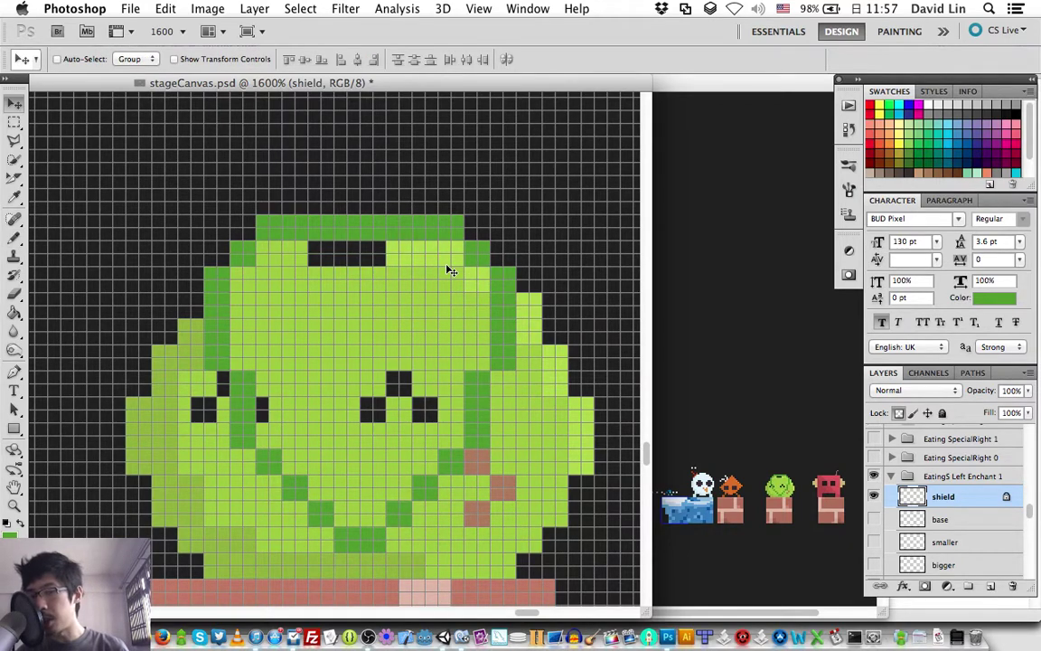
key(Up)
key(ctrl+s)
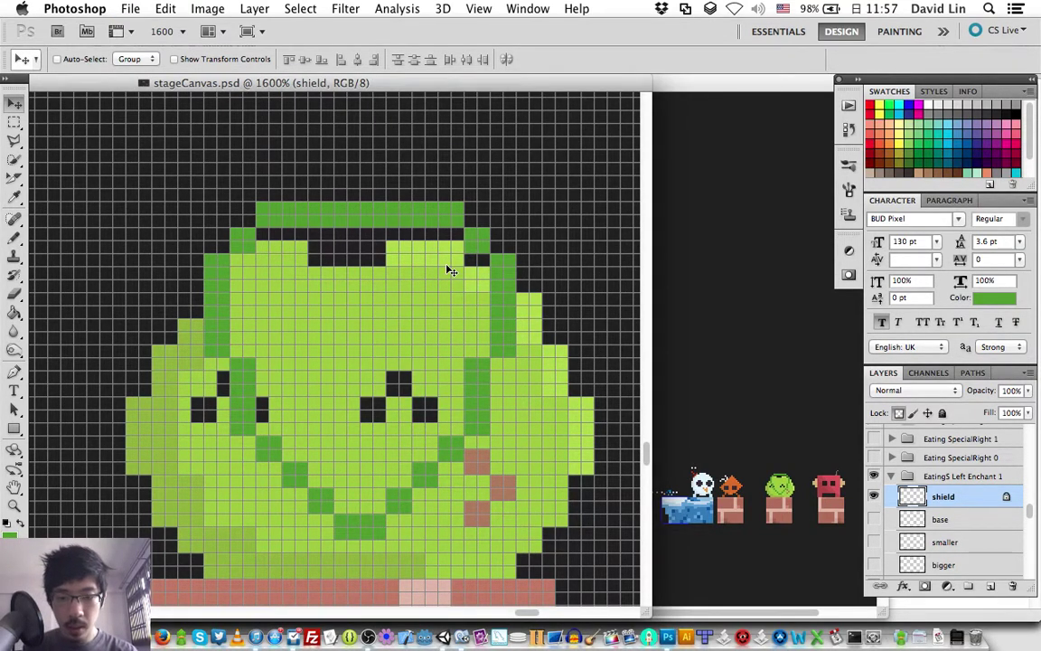
key(Down)
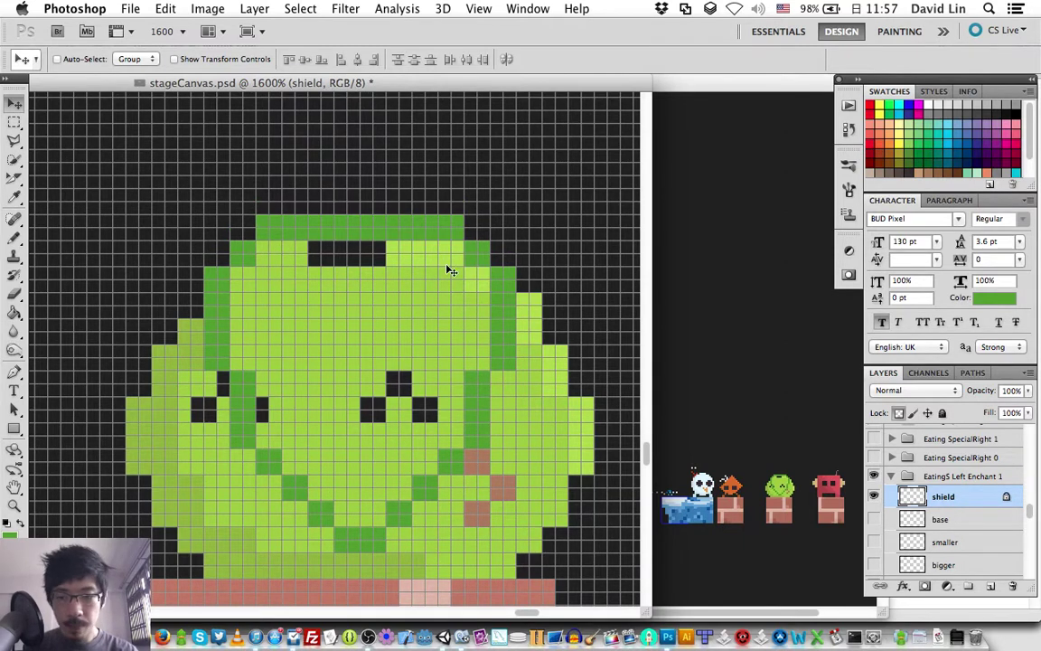
key(Down)
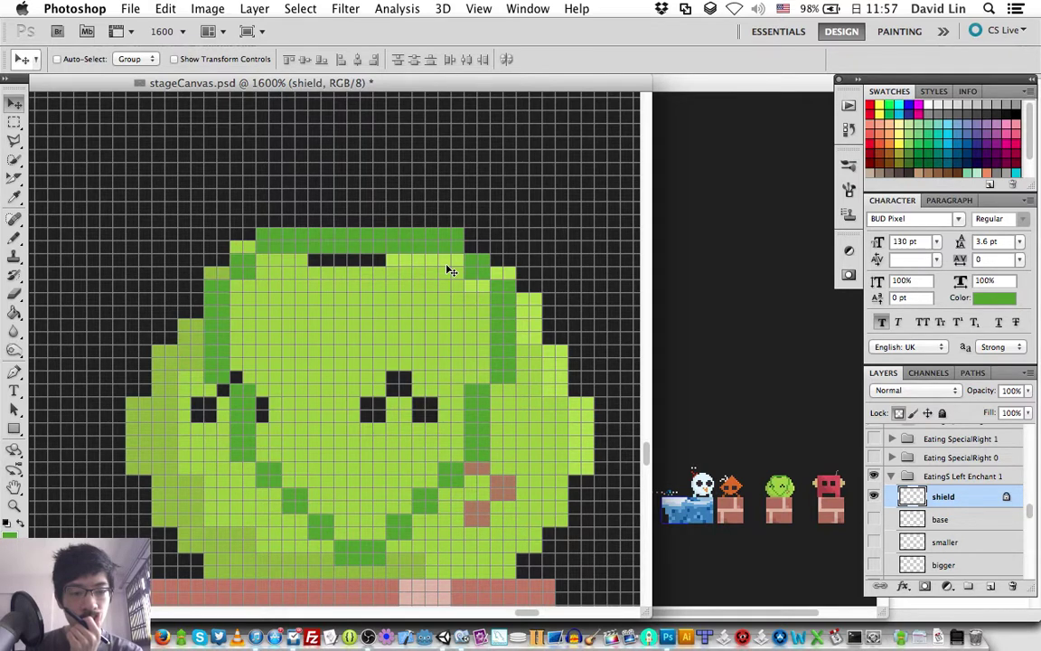
key(Up)
key(Up)
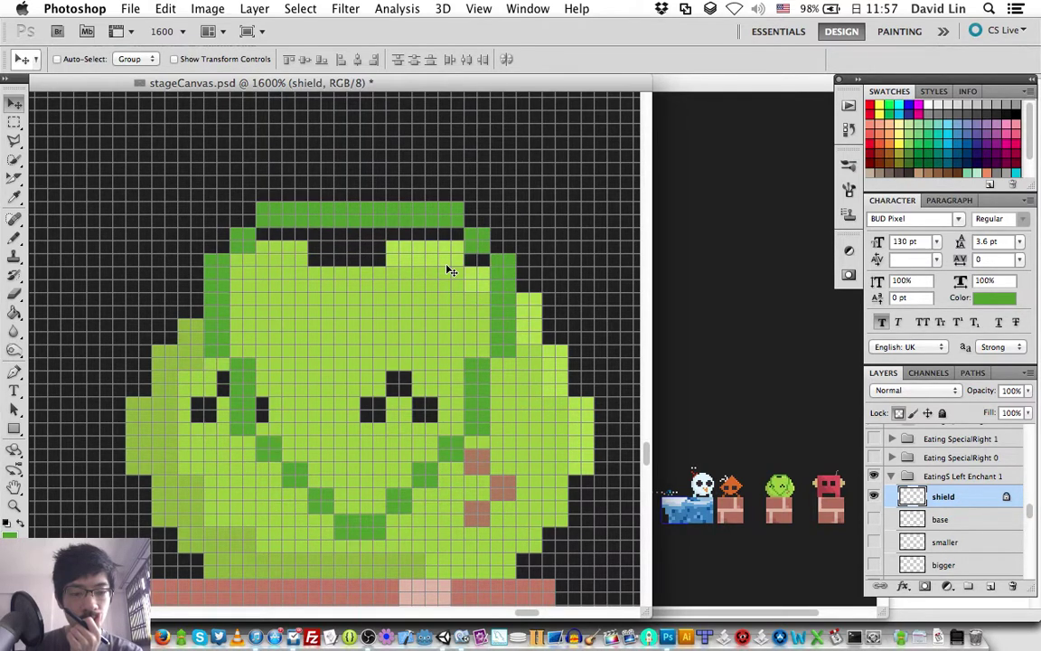
key(Up)
key(Up)
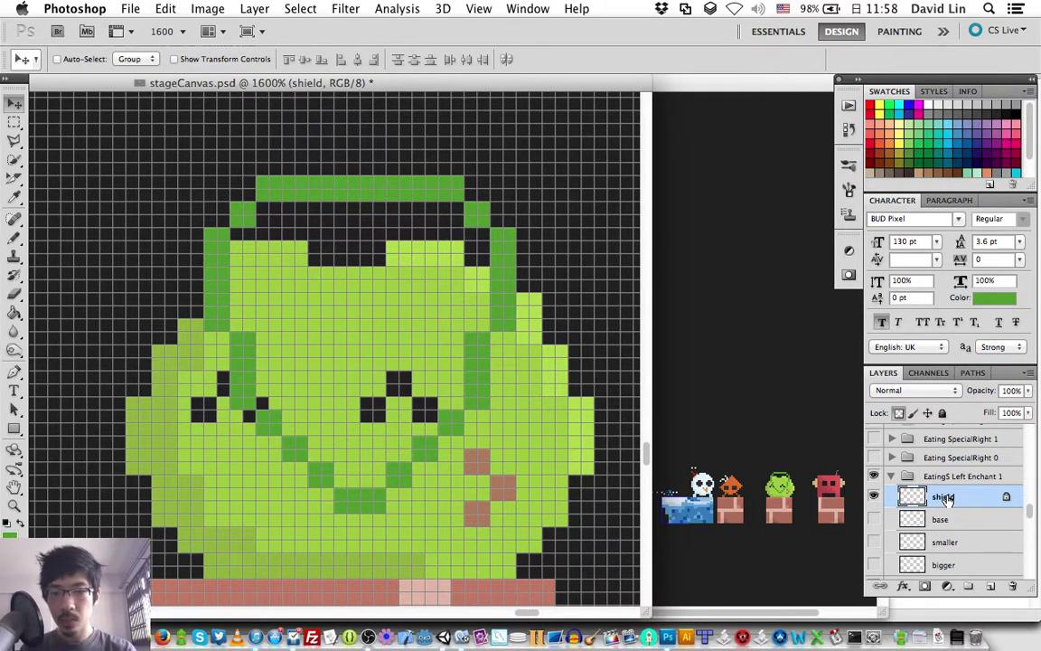
Rename the shield layer to 'shield base' and add a new 'shield fill' layer
double_click(943, 498)
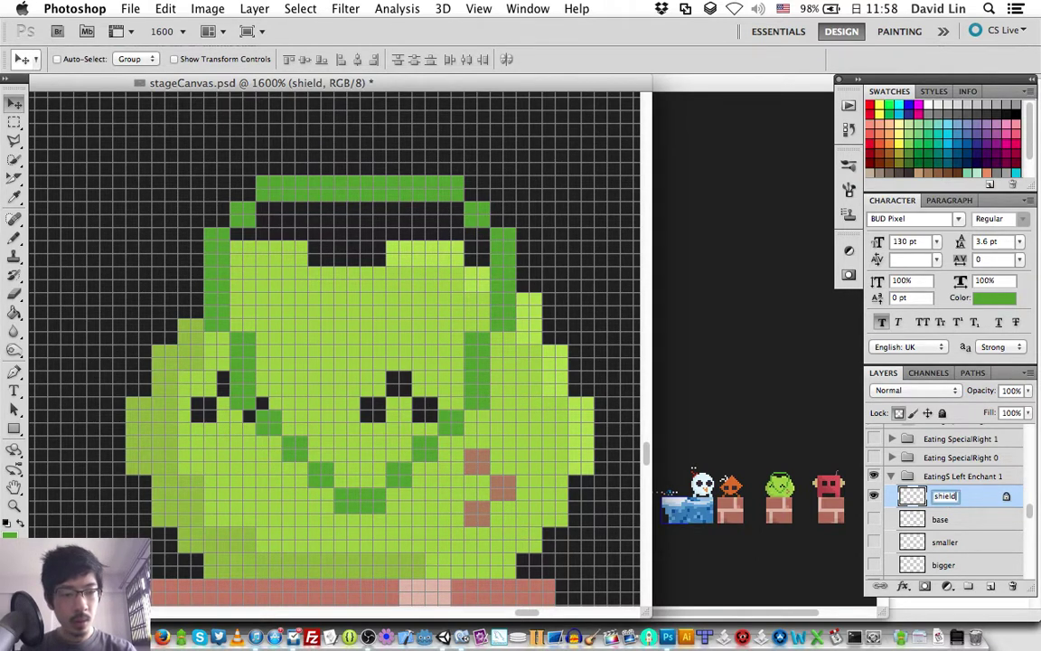
text( ba)
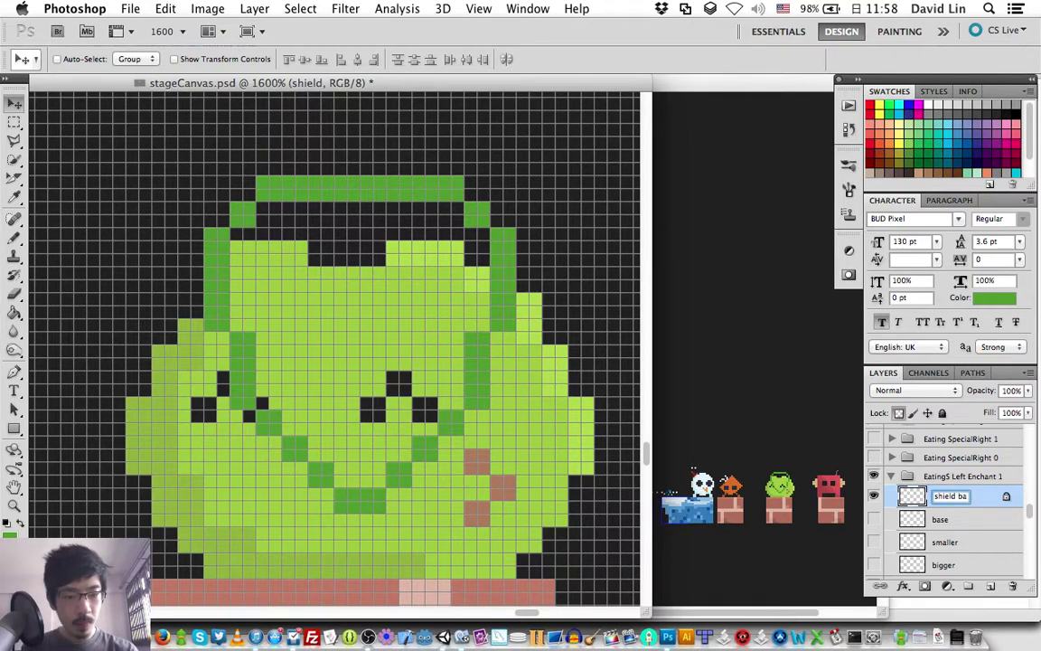
text(se)
key(Return)
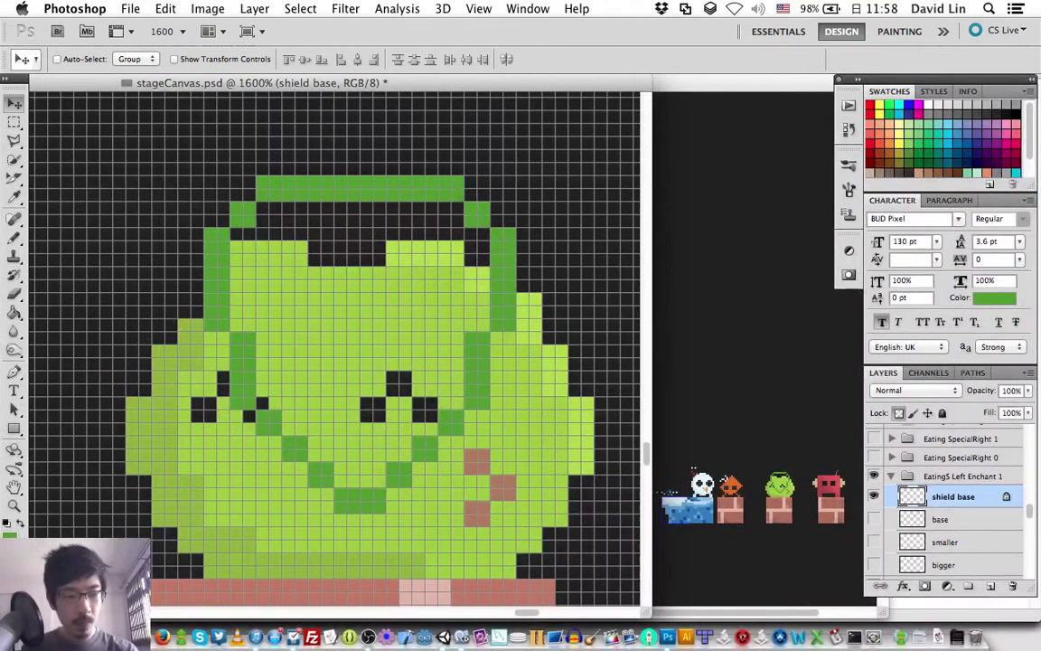
key(super+shift+n)
text(shield fill)
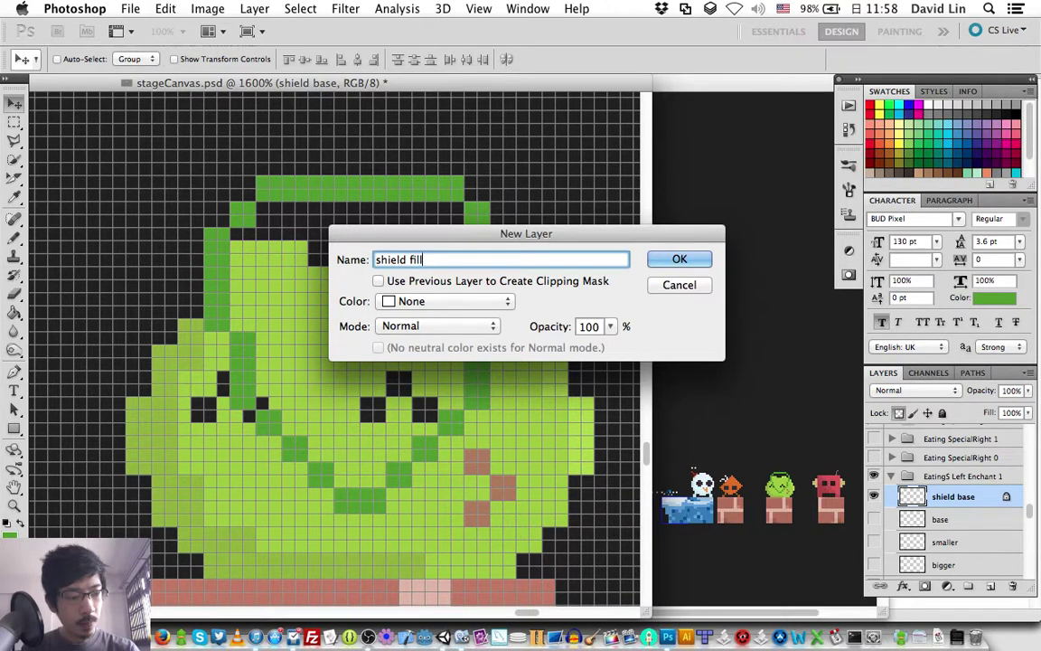
key(Return)
Fill the shield interior with dark green using a 1 px pencil
key(b)
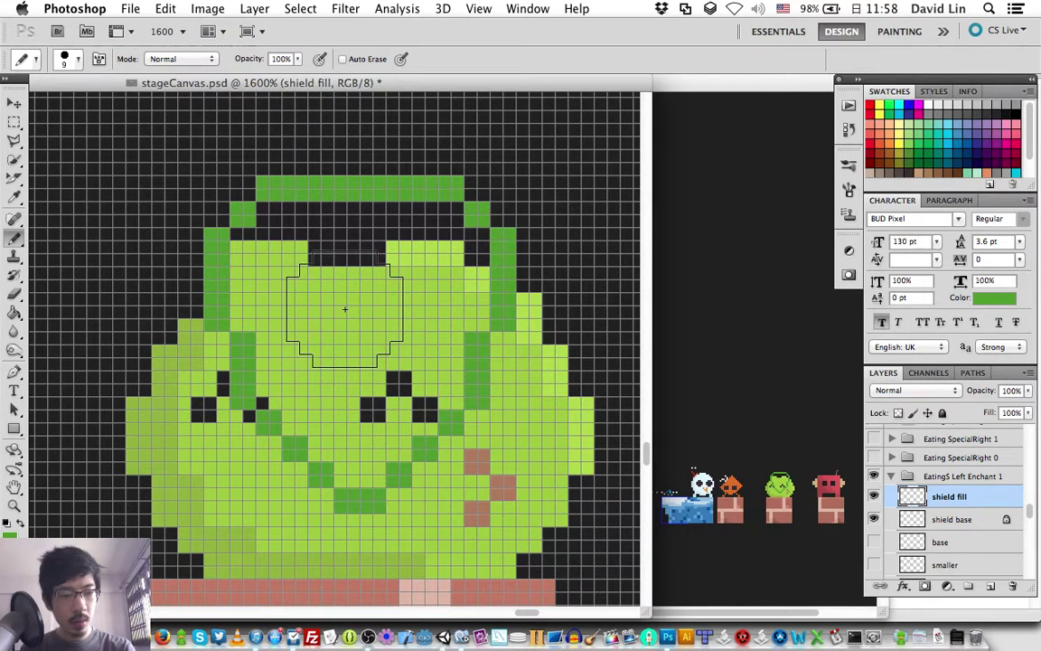
key(bracketleft)
key(bracketleft)
key(bracketleft)
key(bracketleft)
key(bracketleft)
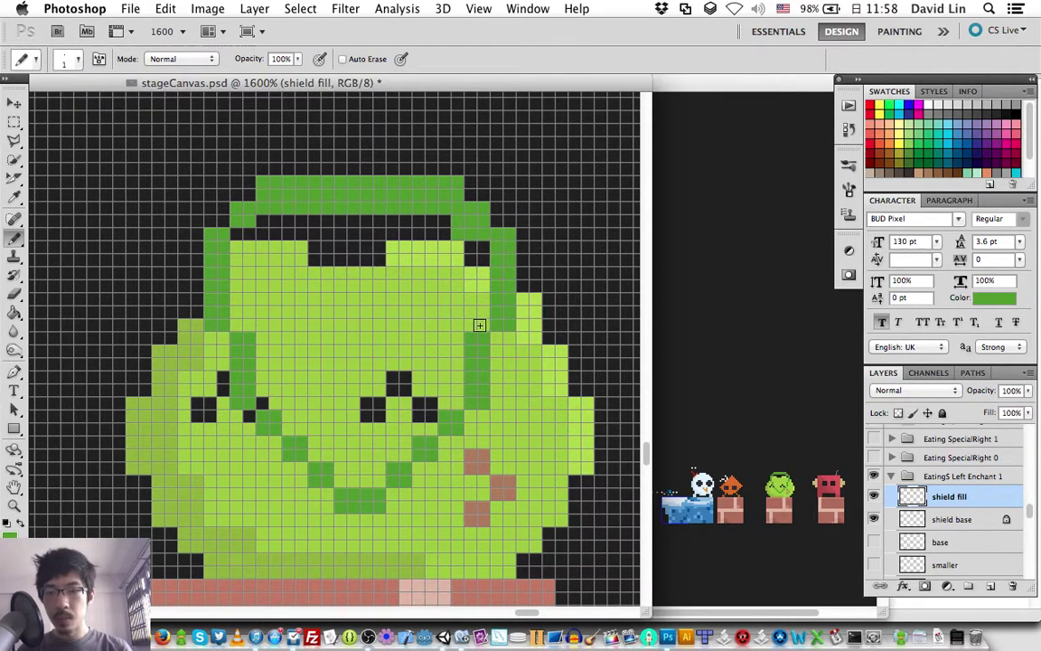
drag(478, 324, 453, 402)
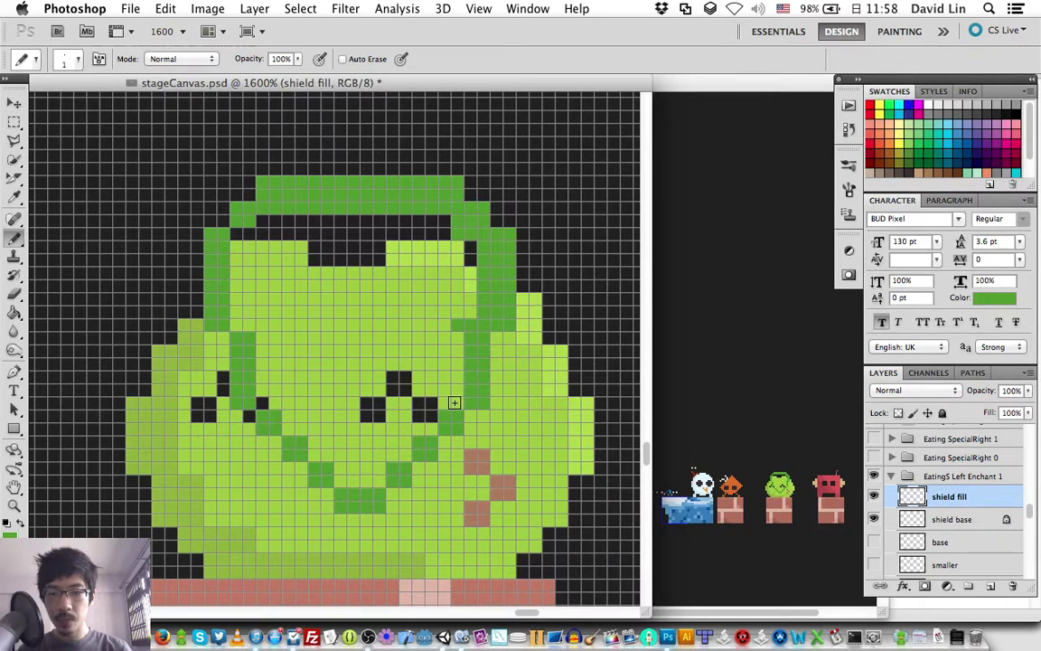
key(ctrl+z)
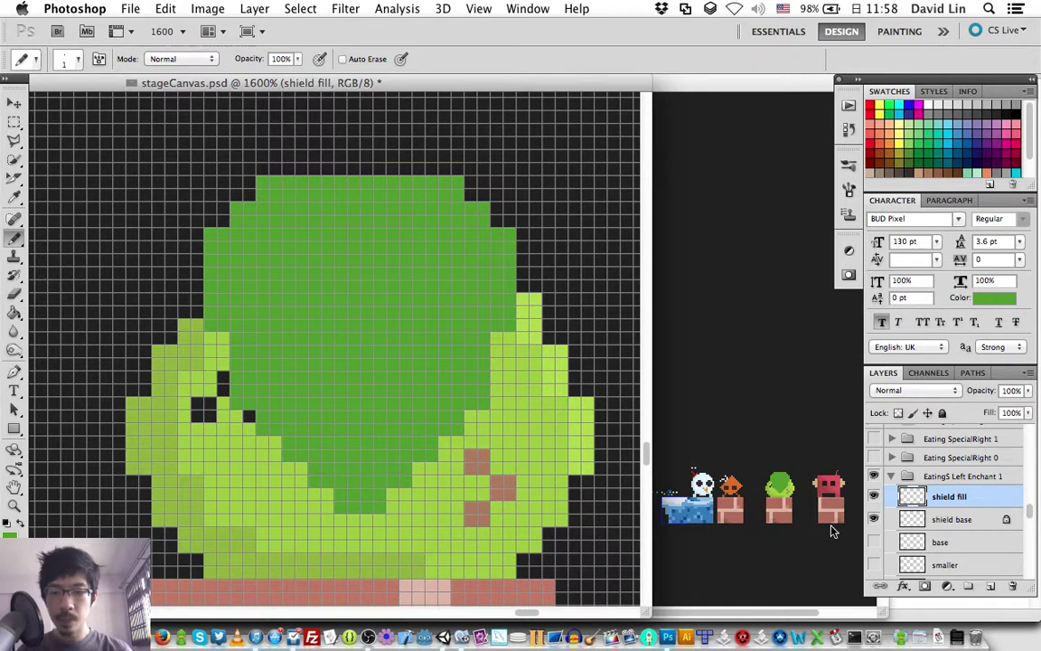
Lock the shield fill layer's transparency and add an empty 'drumstick' layer above it
click(899, 413)
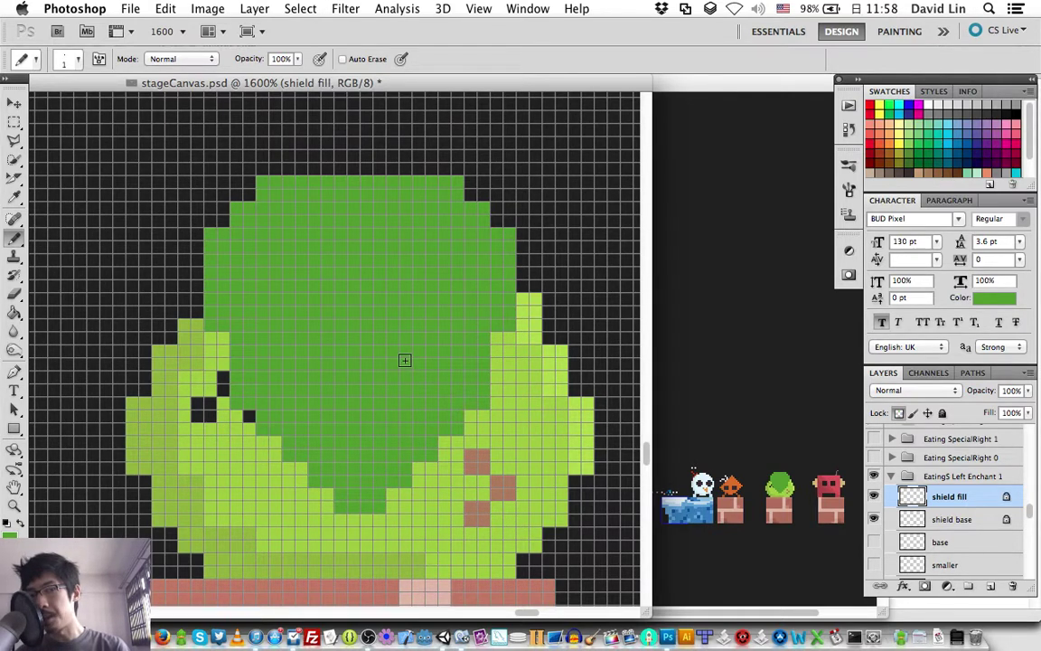
key(x)
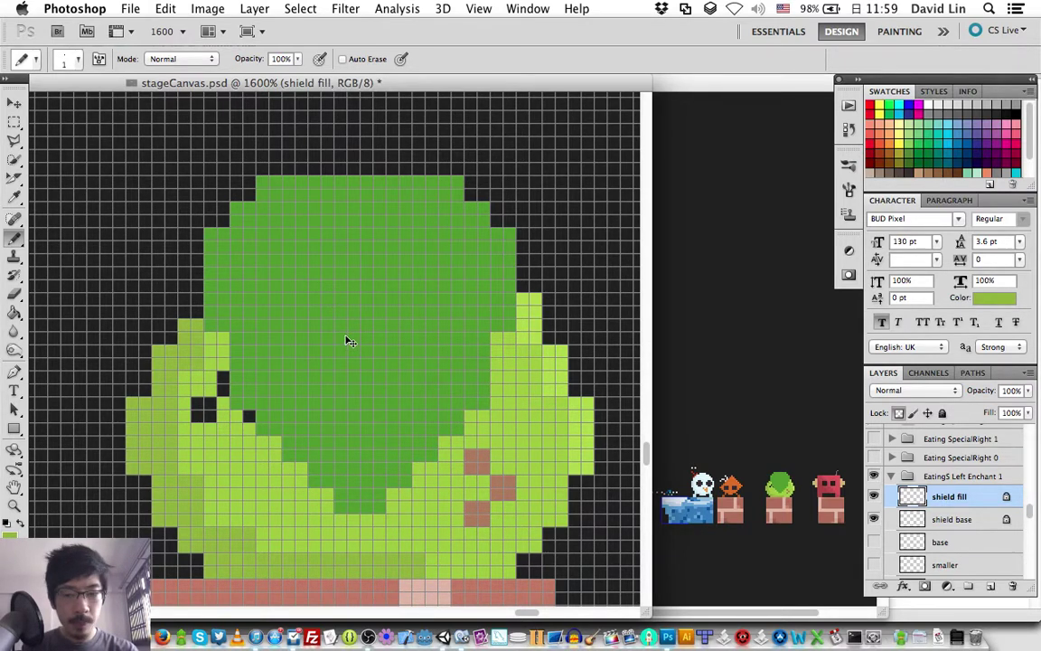
key(ctrl+shift+n)
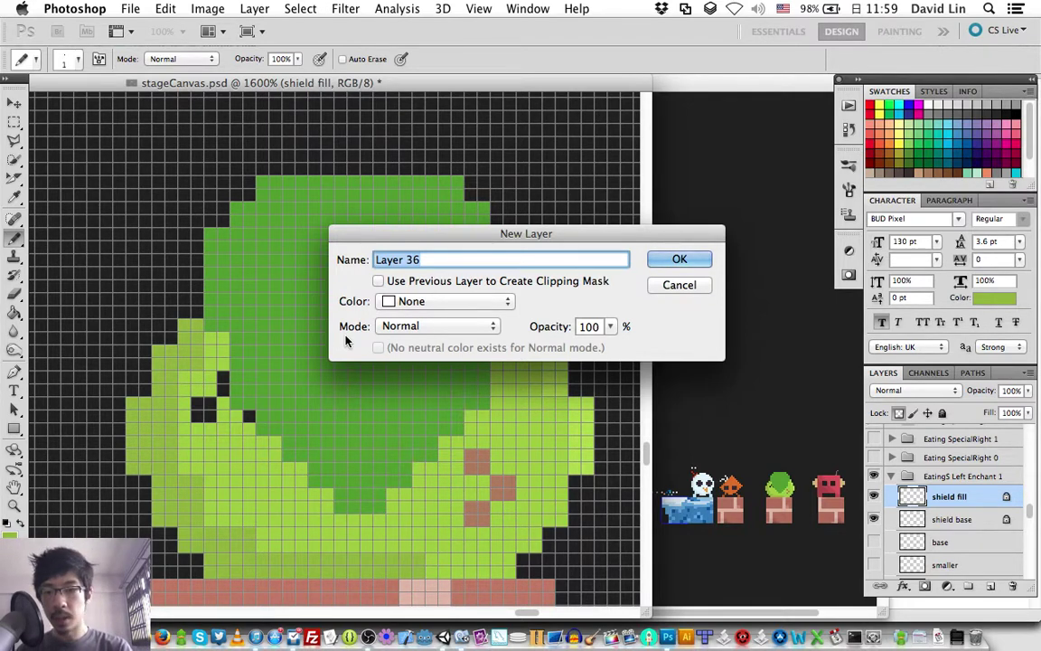
text(dru)
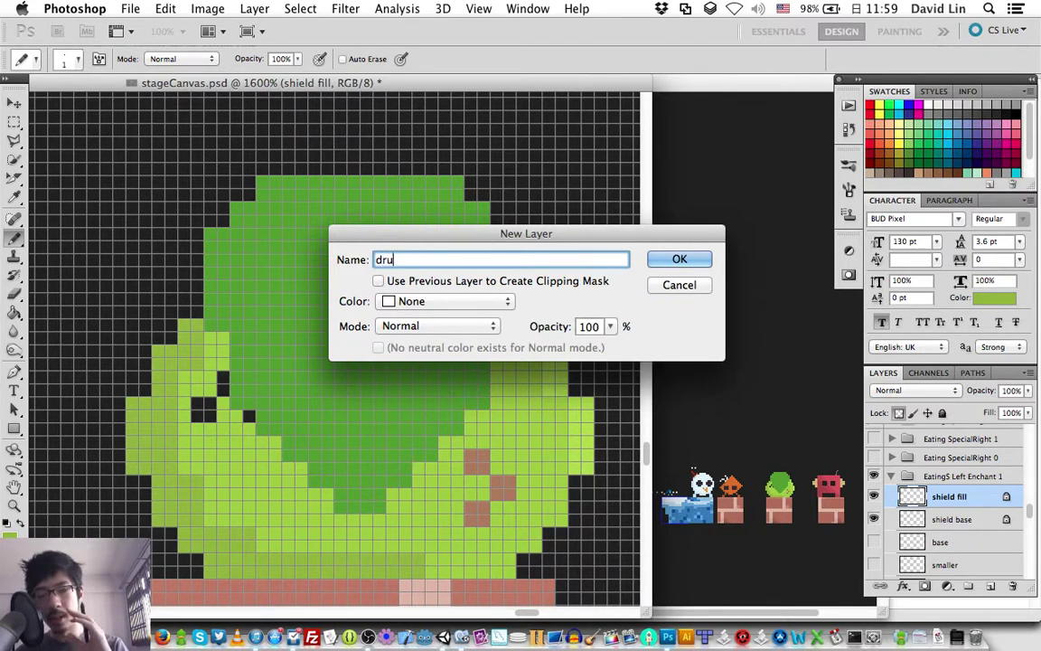
text(mstick)
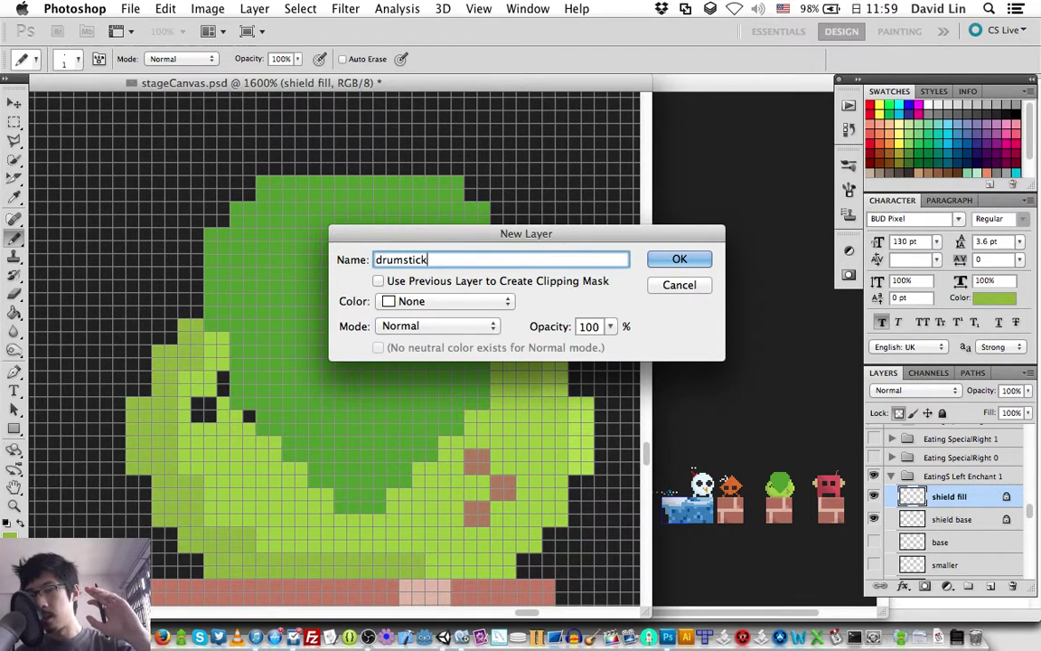
key(Return)
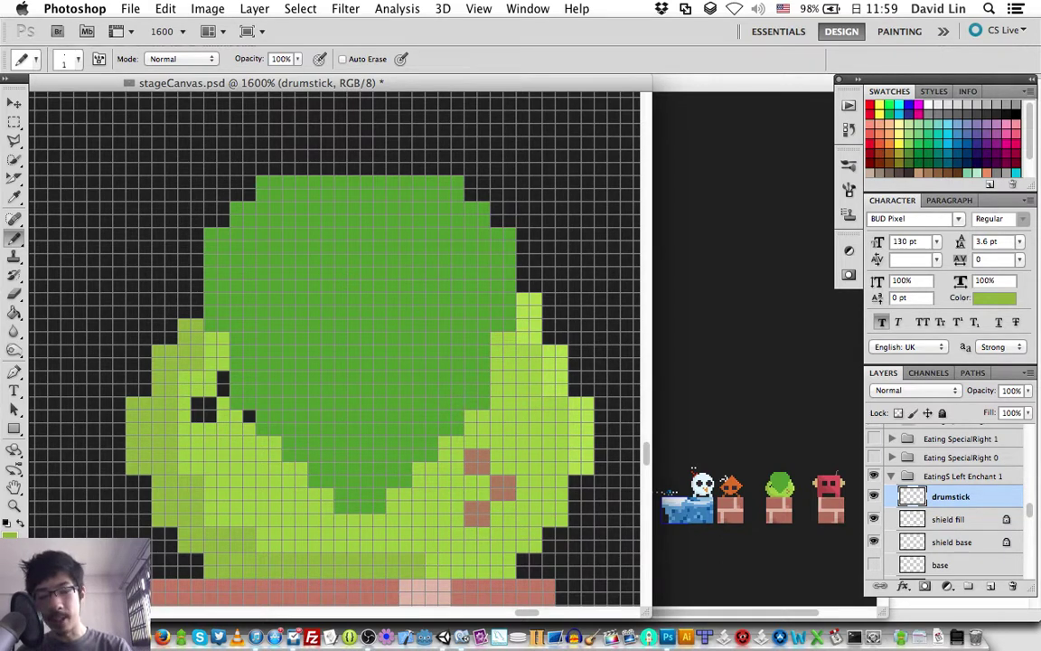
Set the foreground colour to brown #b25c16
click(12, 533)
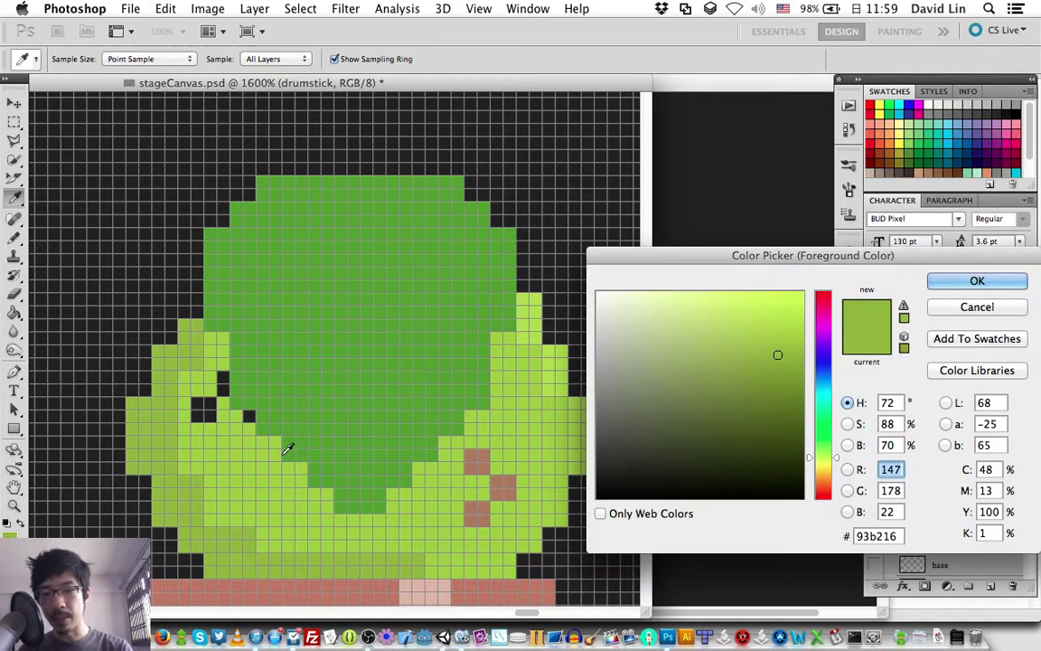
click(822, 478)
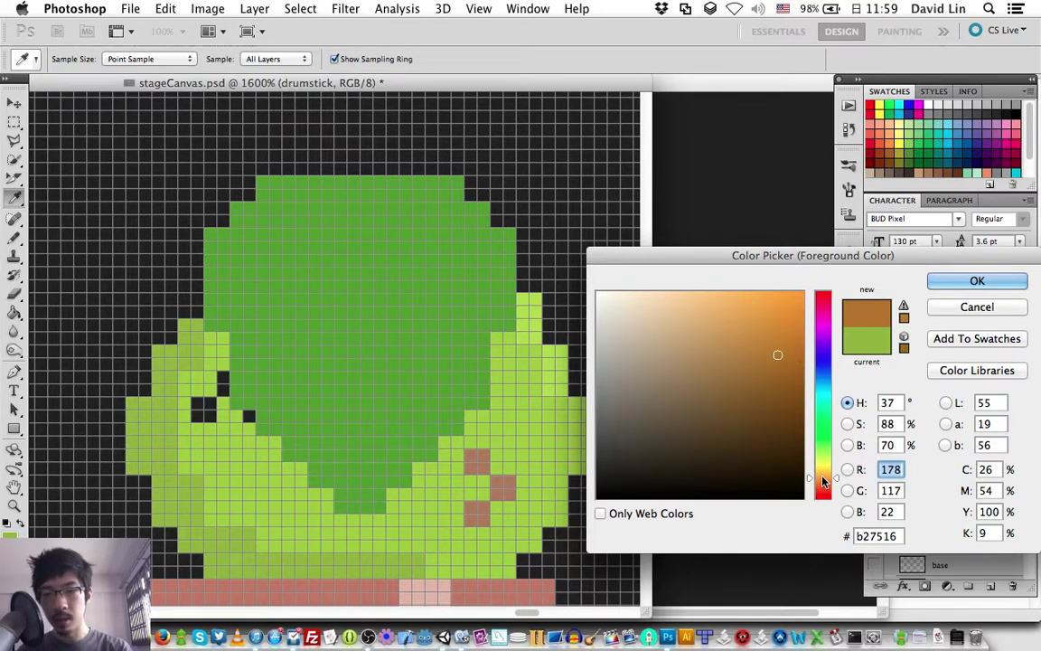
click(824, 486)
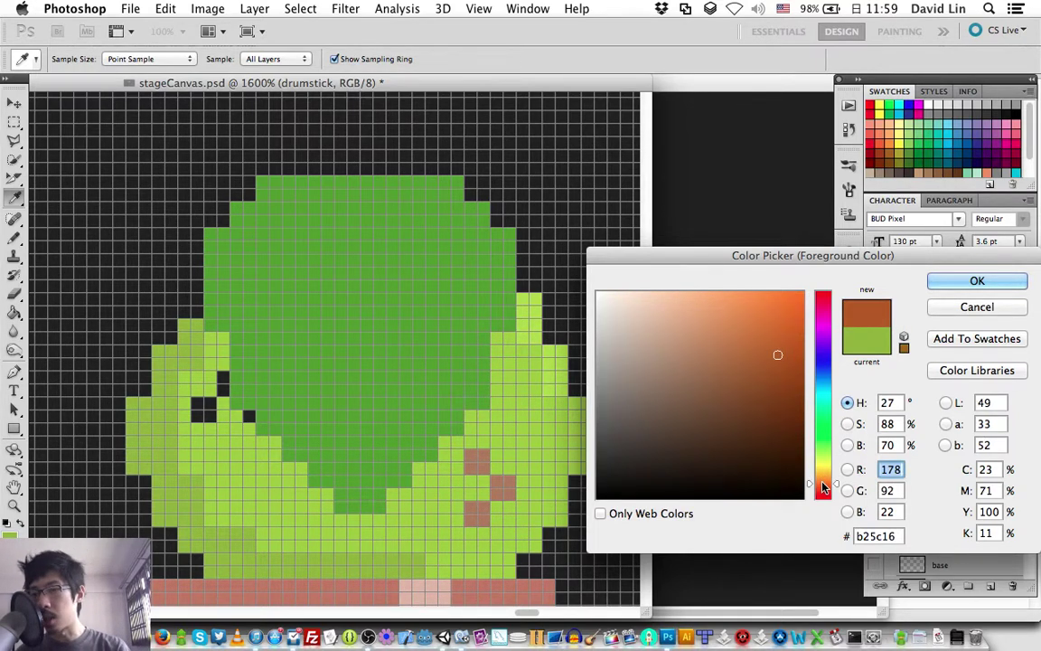
key(Return)
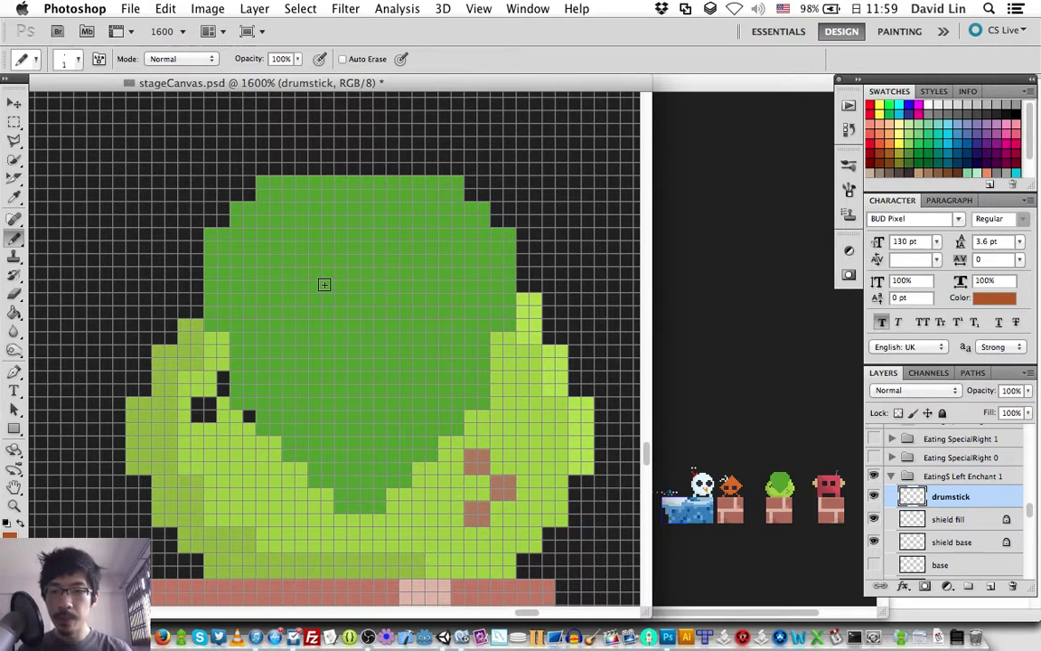
On the shield fill layer, set lighter green #63a714 and an 11 px pencil
click(899, 541)
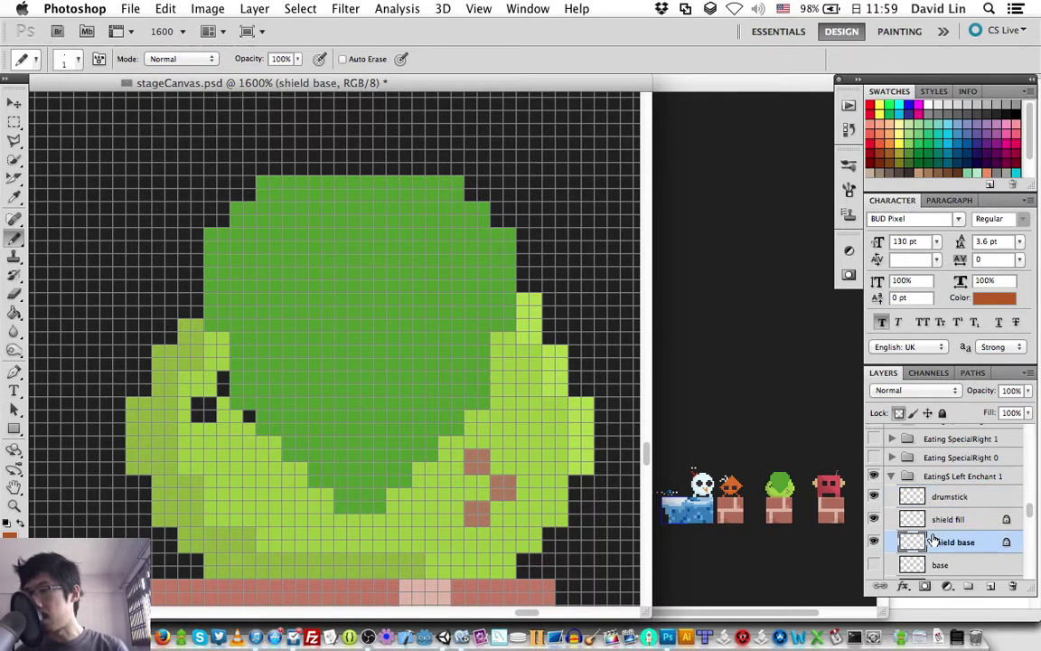
key(x)
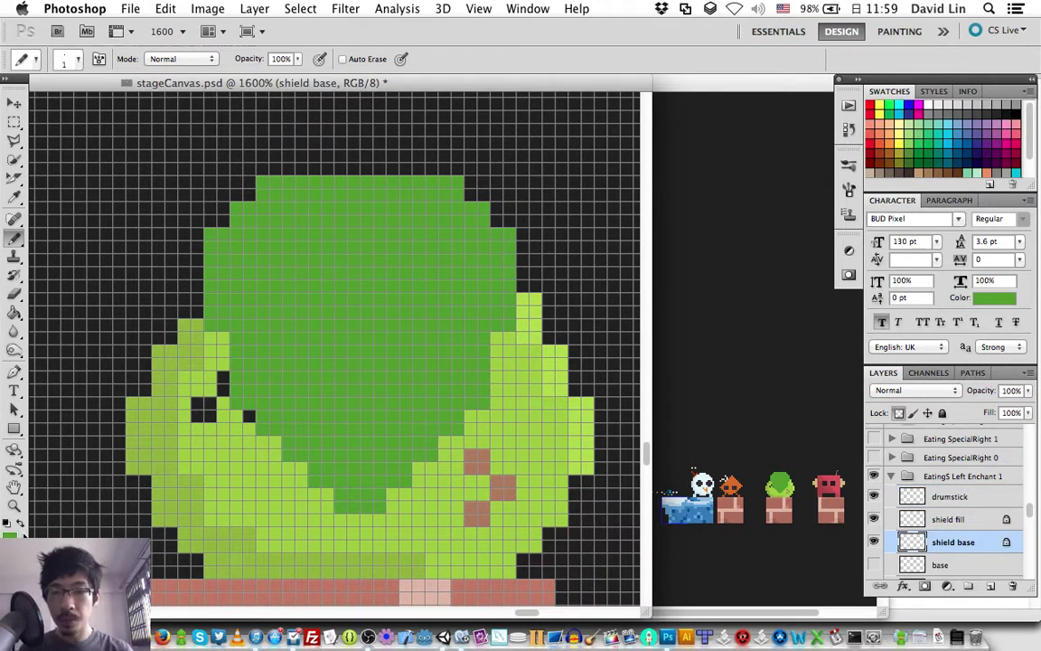
click(11, 535)
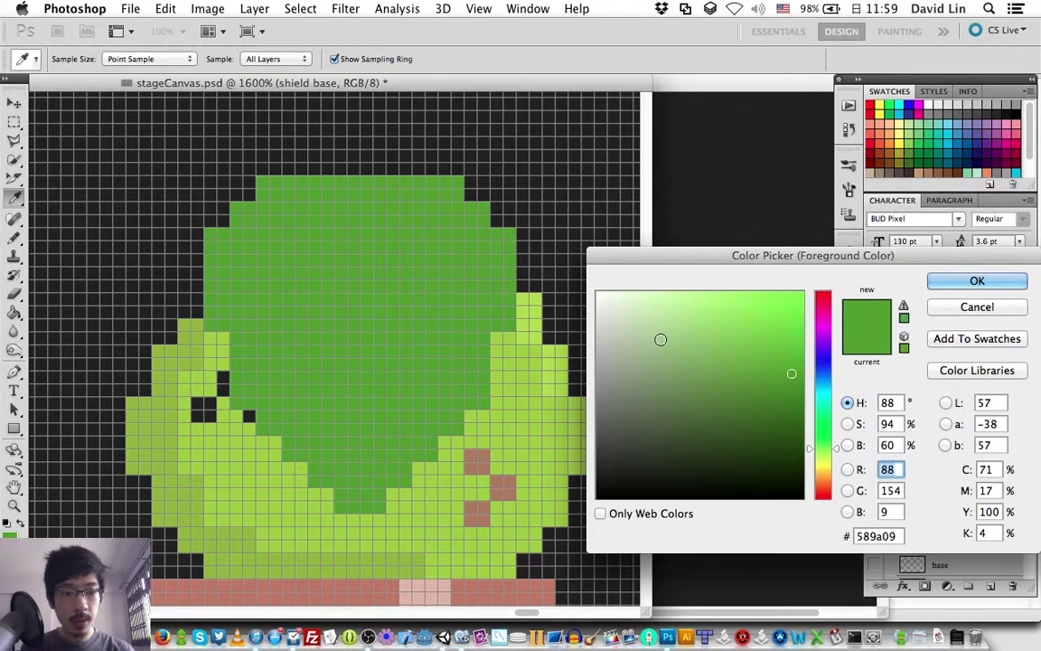
key(Return)
click(965, 526)
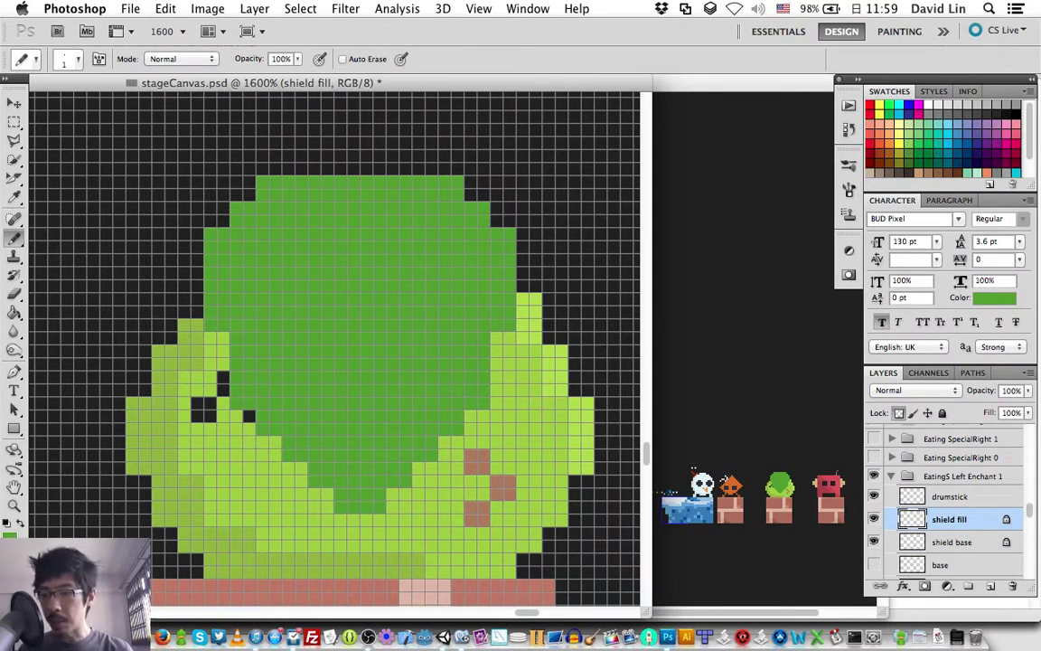
click(11, 535)
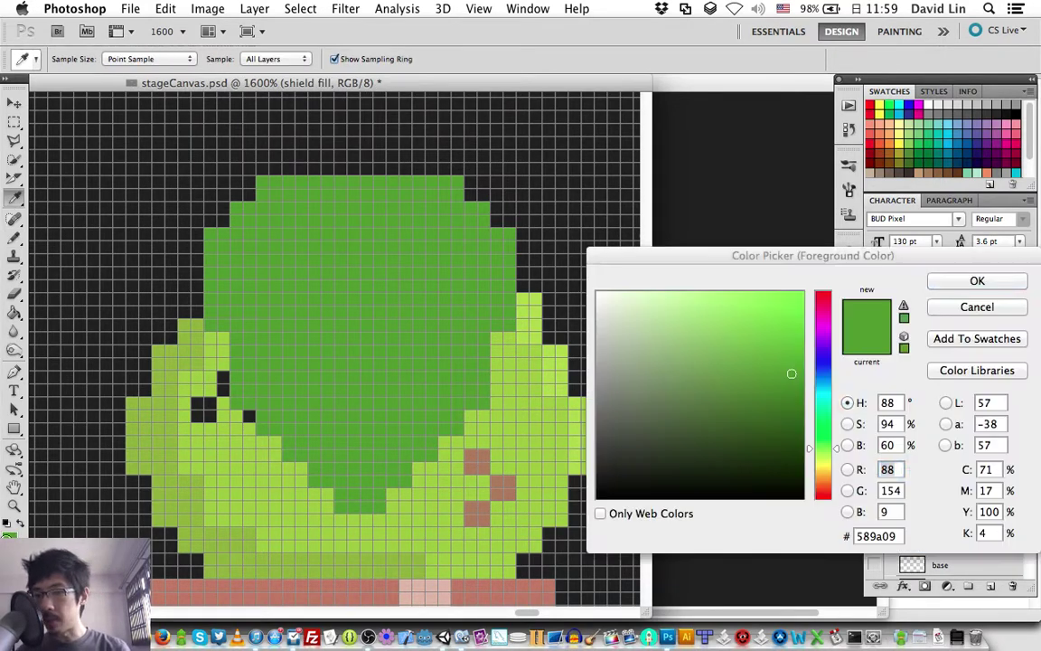
click(778, 362)
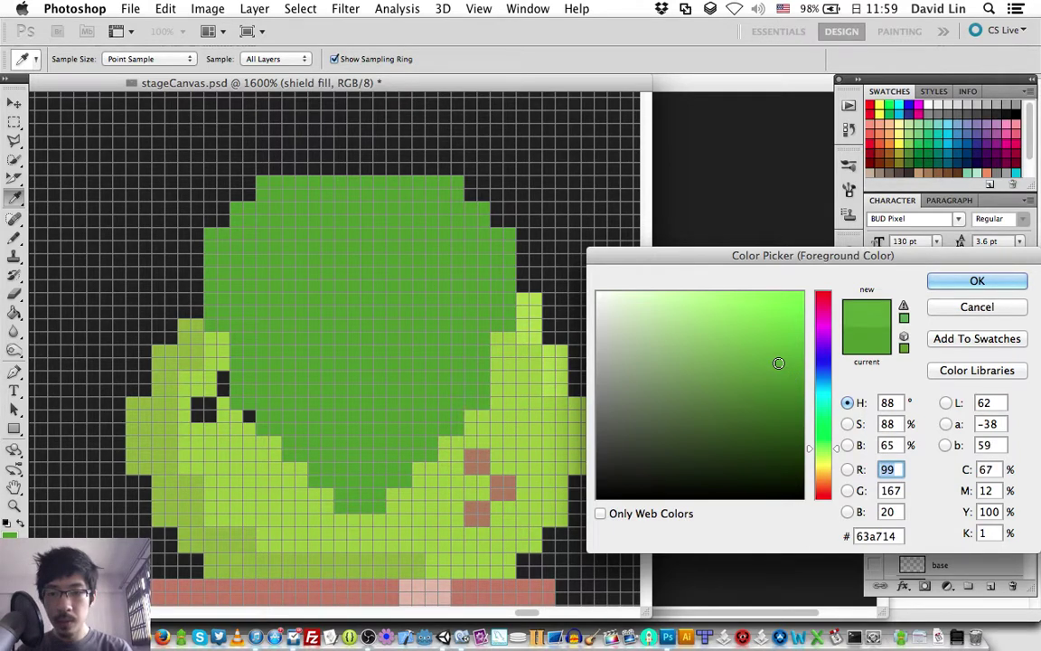
key(Return)
key(b)
right_click(350, 363)
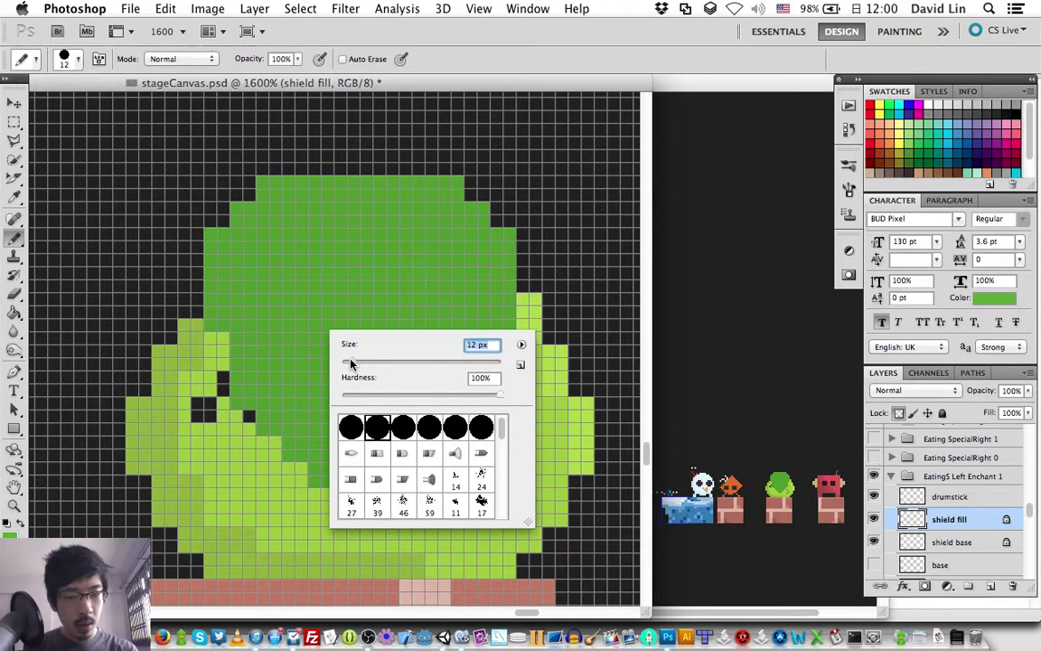
text(11)
key(Return)
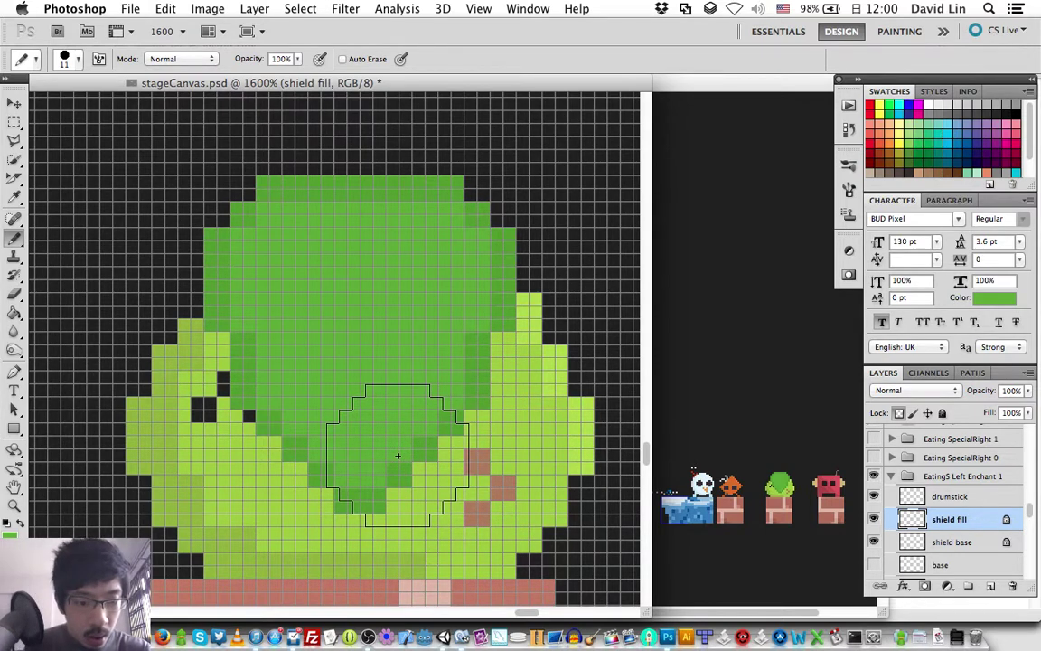
On the drumstick layer, switch to brown with a 1 px pencil
click(933, 498)
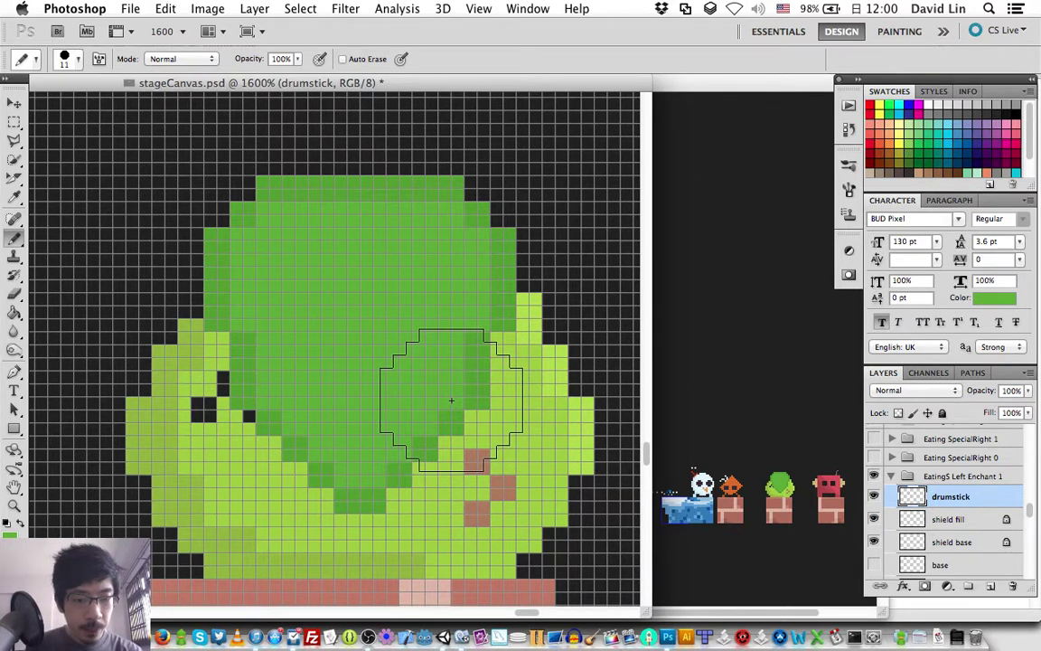
key(x)
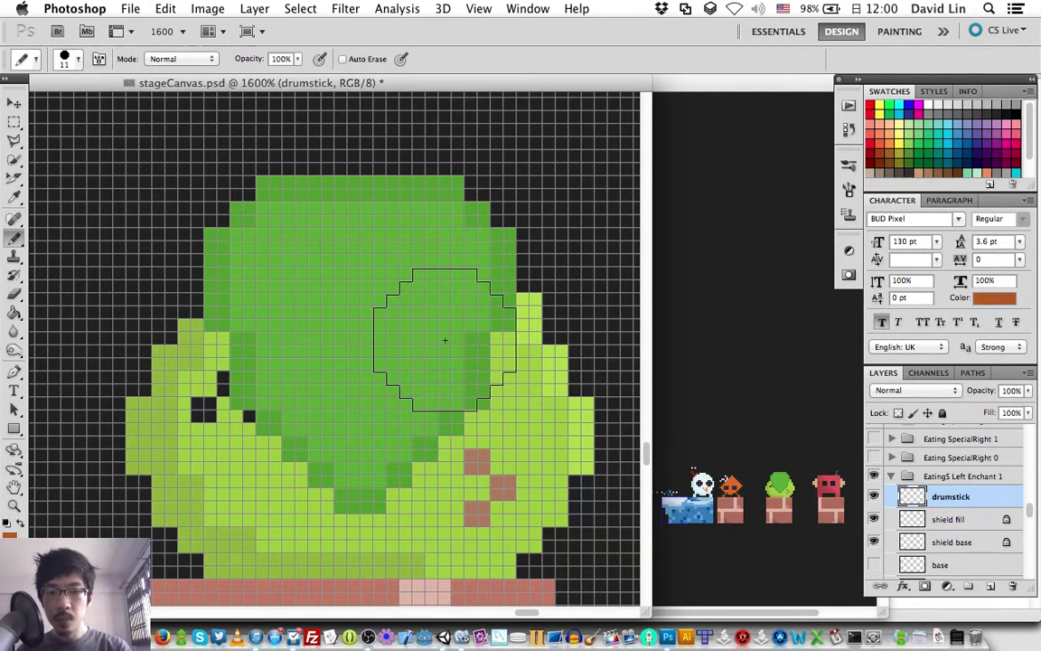
right_click(457, 398)
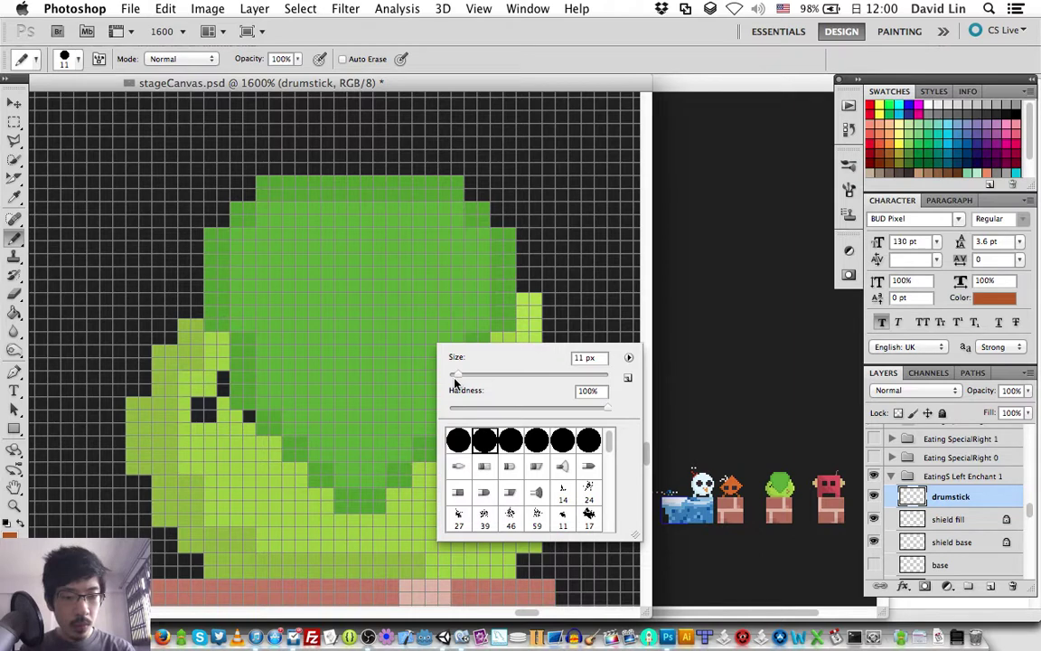
drag(455, 383, 449, 379)
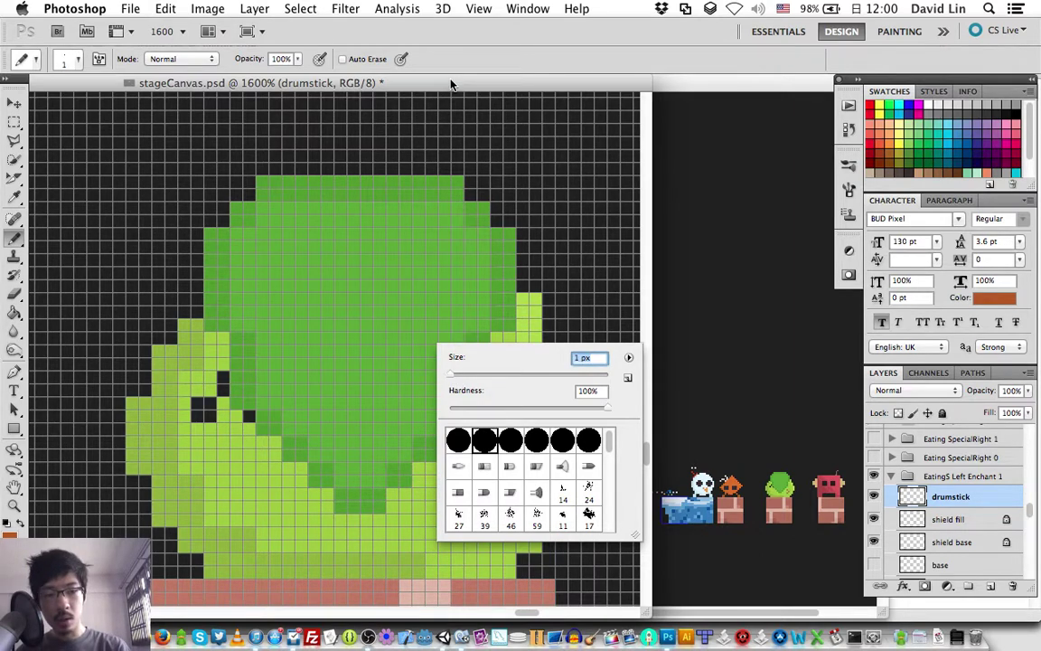
key(Return)
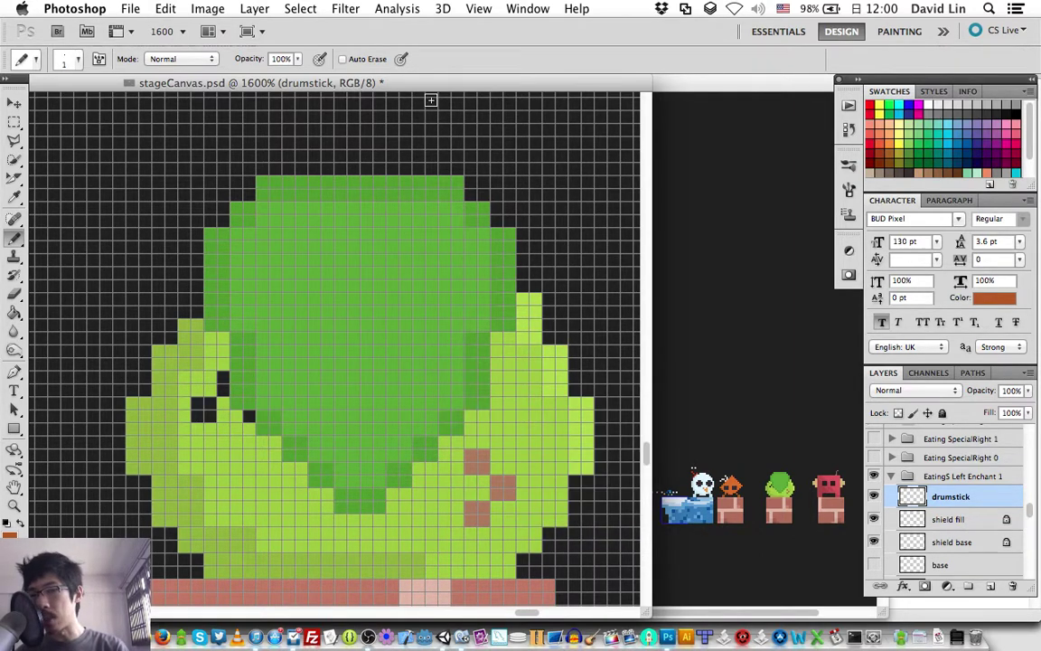
Save stageCanvas.psd with the shield work and bring OBS to the front
key(ctrl+s)
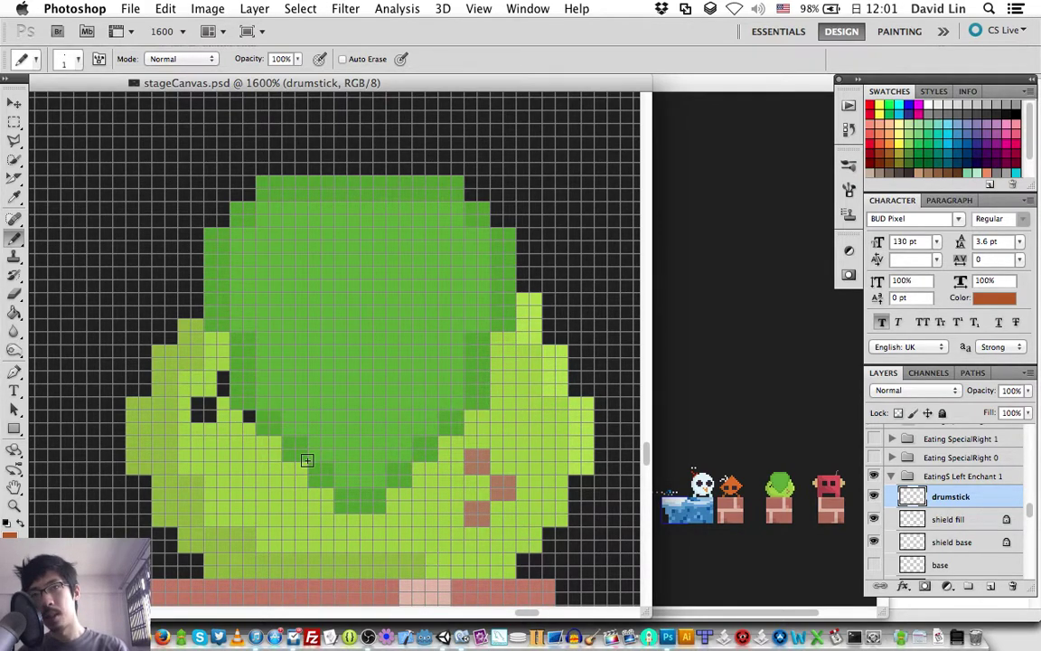
key(super+Tab)
key(super+Tab)
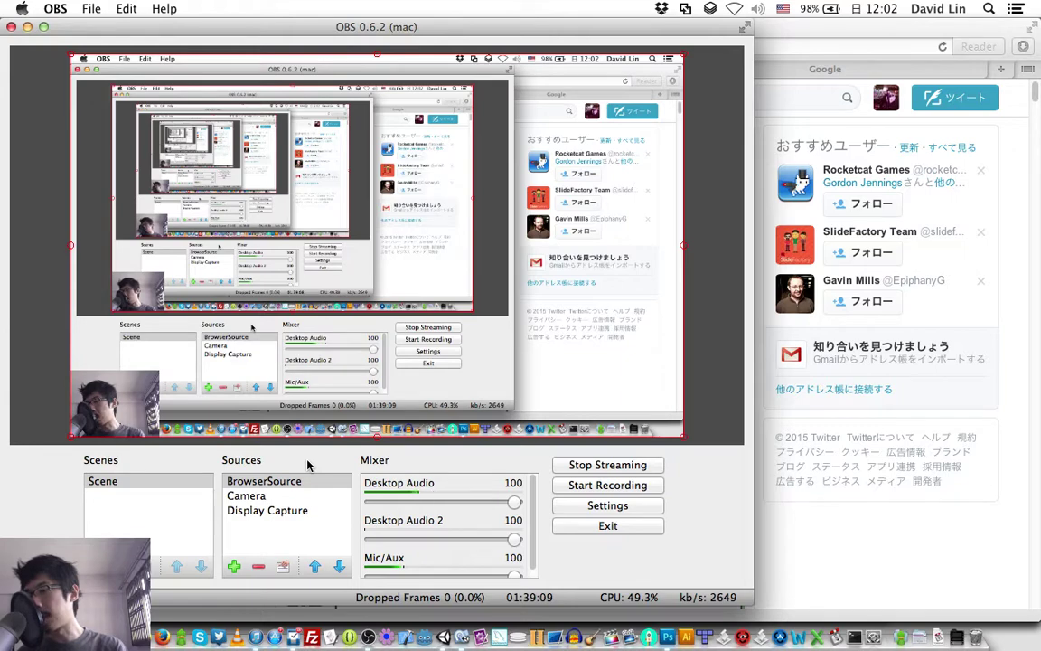
key(super+Tab)
key(super+Tab)
key(super+Tab)
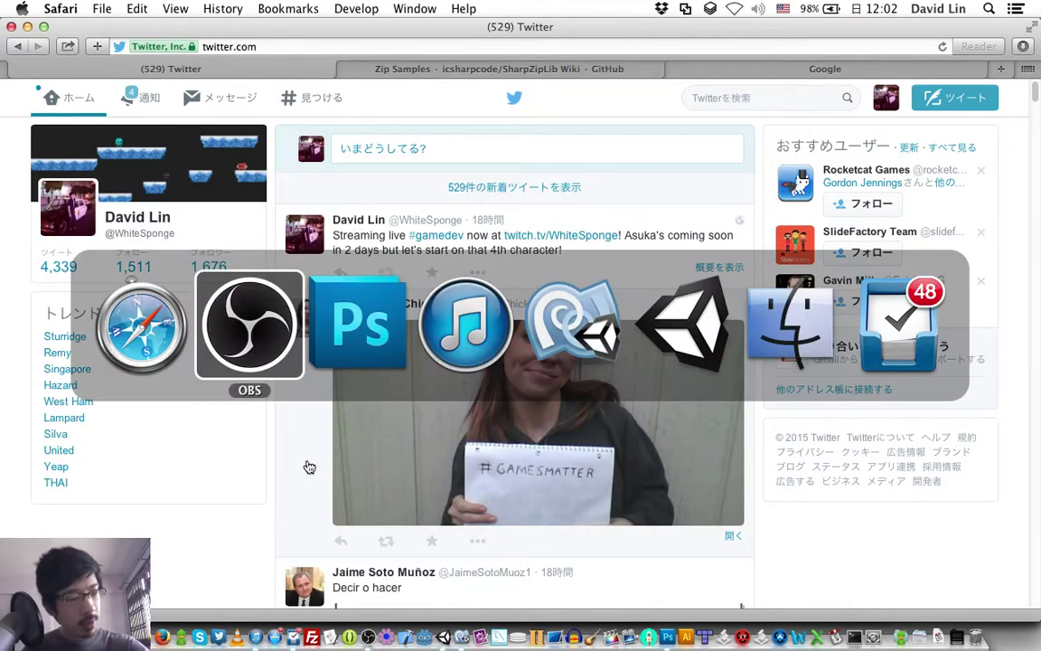
key(super+Tab)
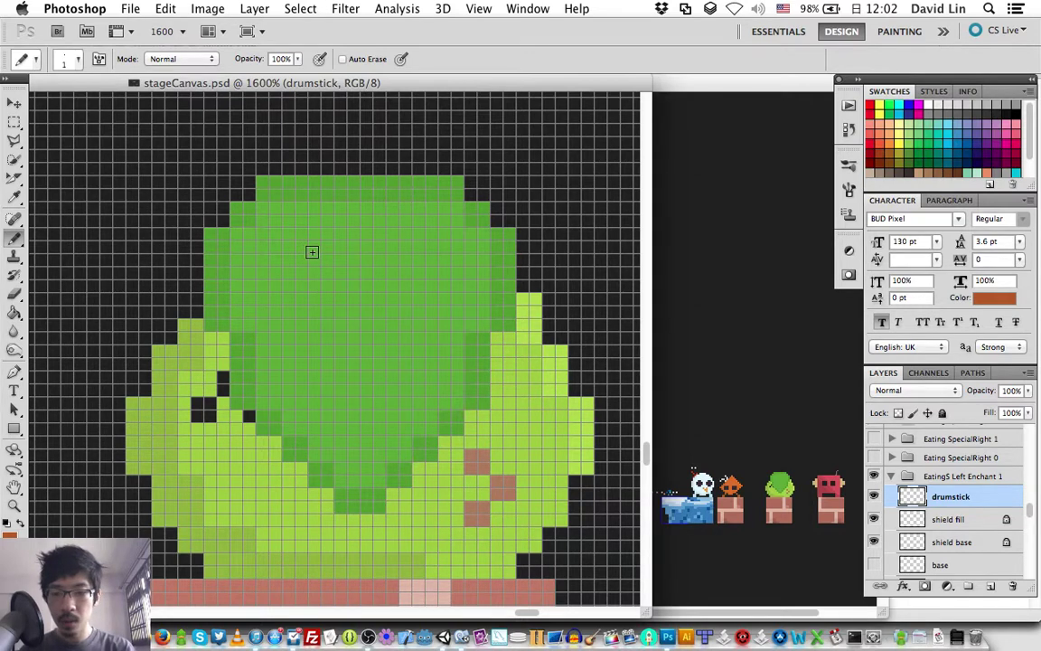
Pencil a few test pixels on the head and pick a darker brown foreground colour
drag(312, 251, 301, 259)
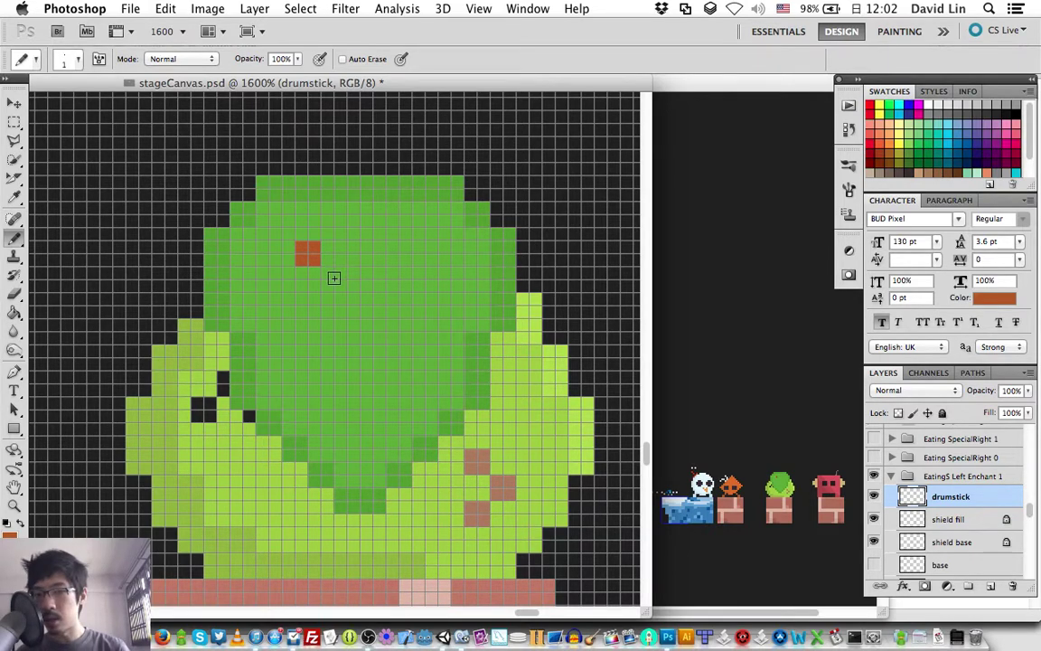
click(335, 281)
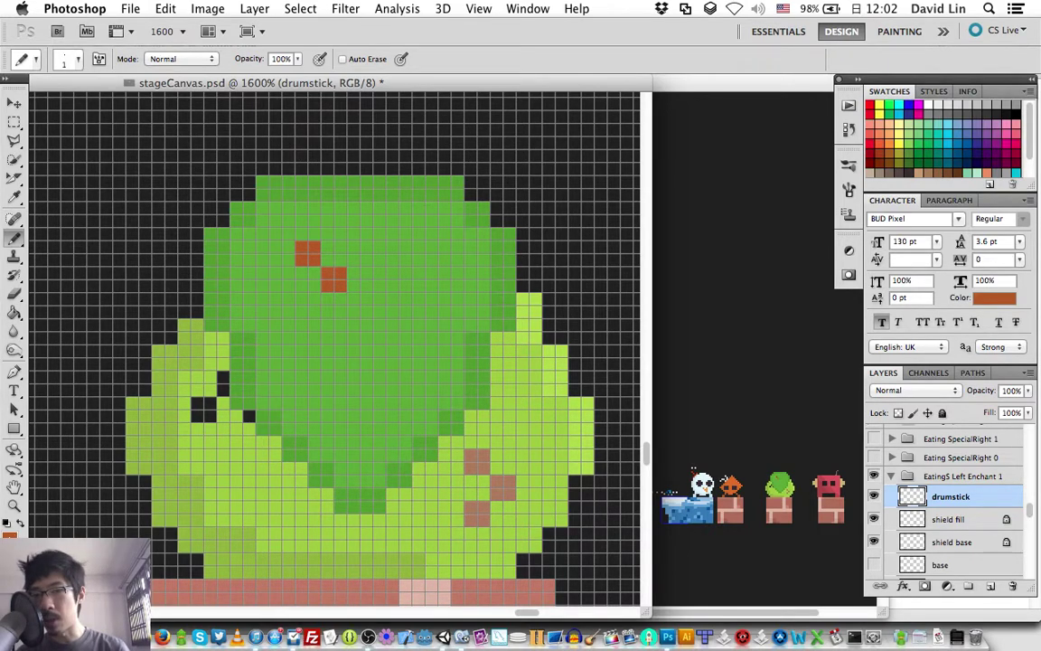
click(10, 533)
drag(780, 359, 784, 364)
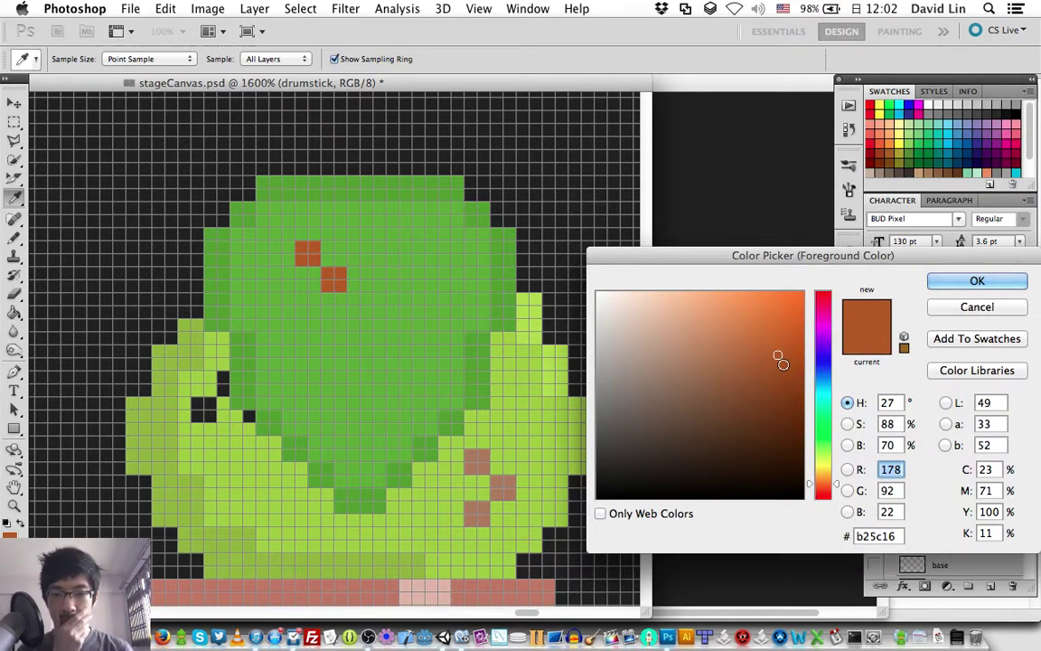
key(Return)
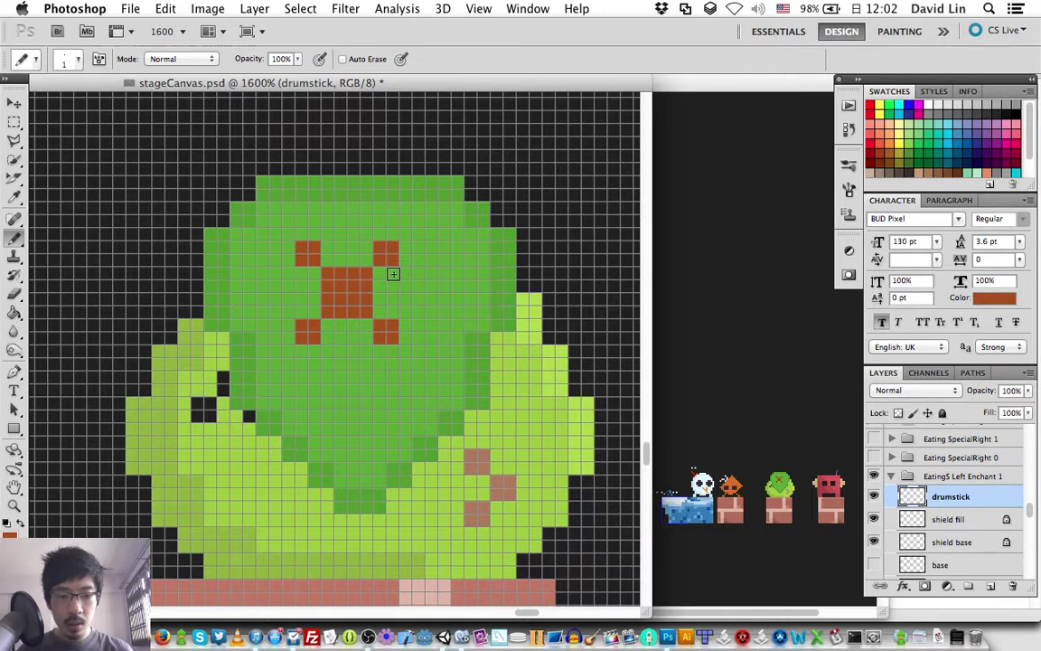
Undo and erase the brown test marks from the slime's face
key(ctrl+z)
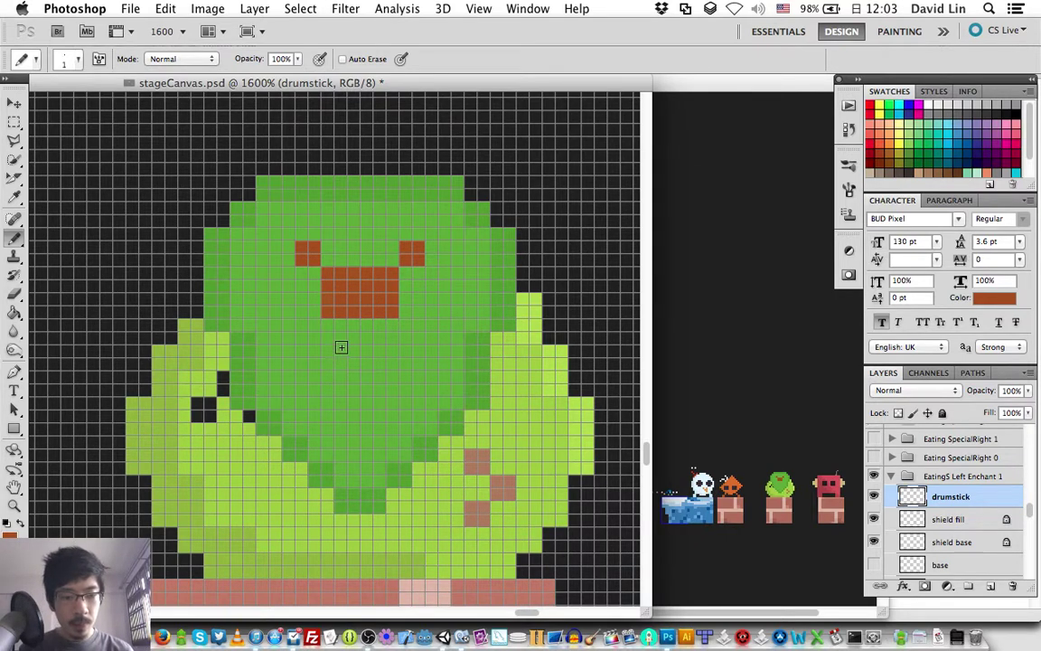
key(e)
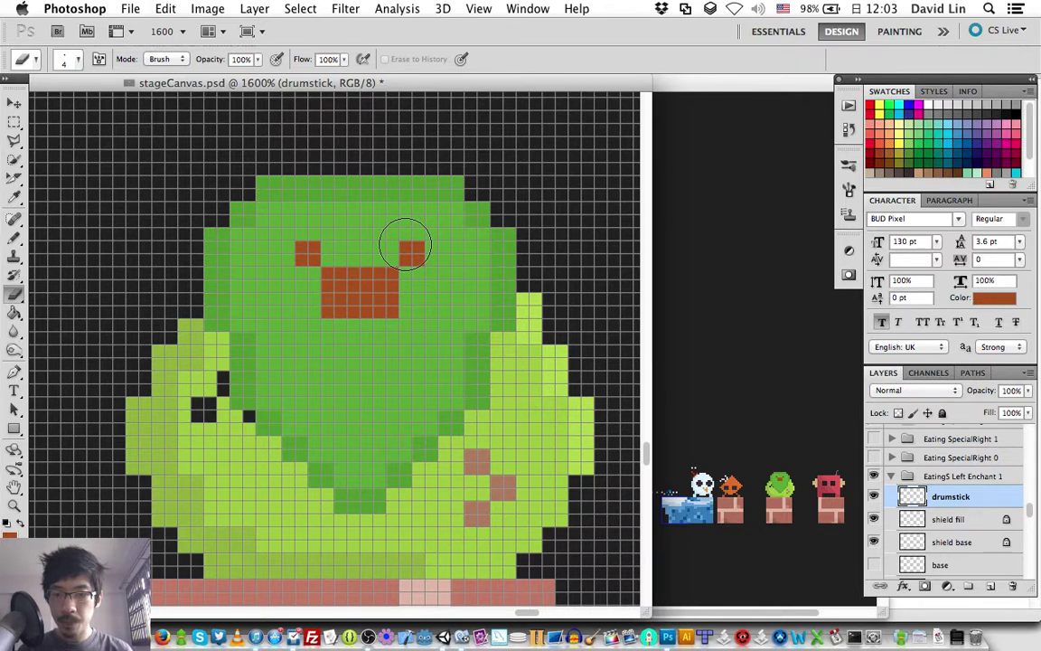
drag(404, 245, 324, 239)
key(b)
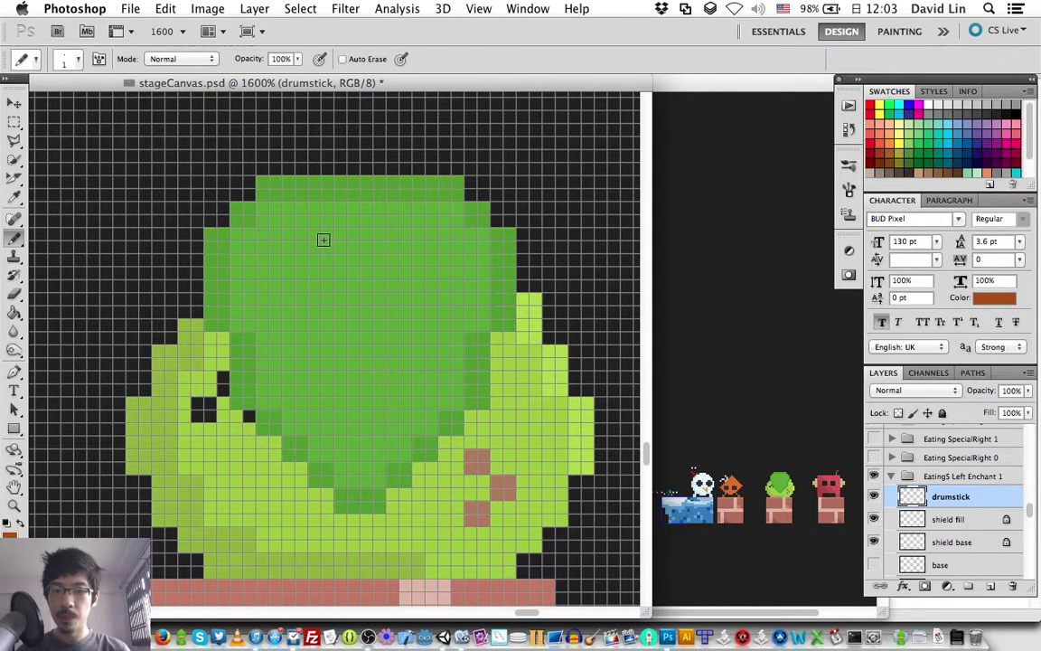
Draw a brown pixel ring on the drumstick layer, then erase its right side
drag(372, 266, 295, 266)
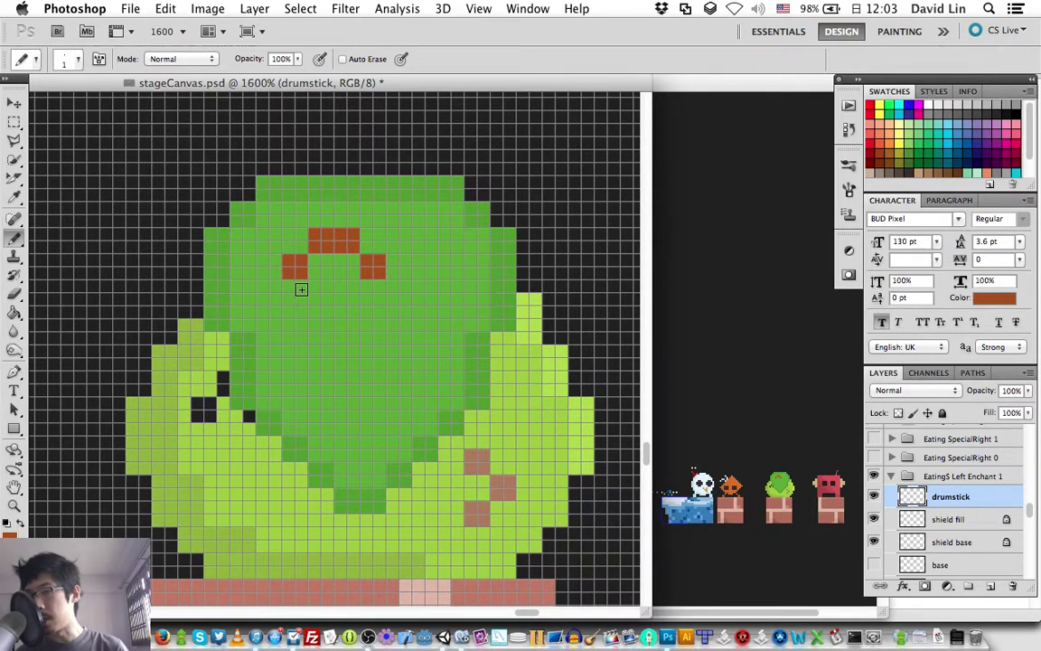
drag(372, 278, 373, 304)
drag(295, 278, 321, 317)
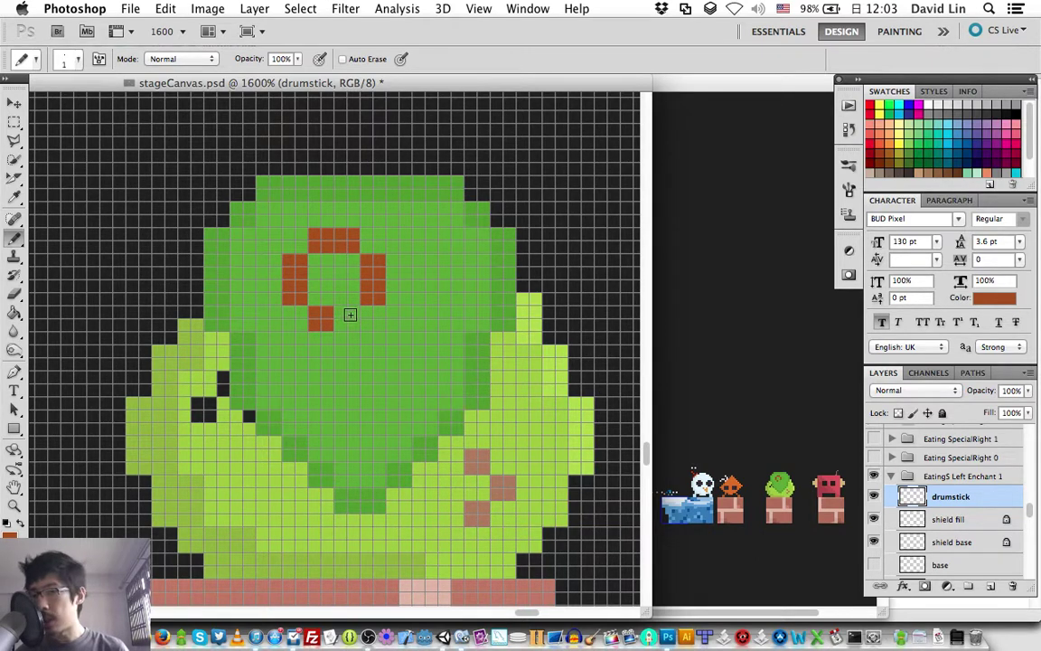
drag(350, 312, 339, 312)
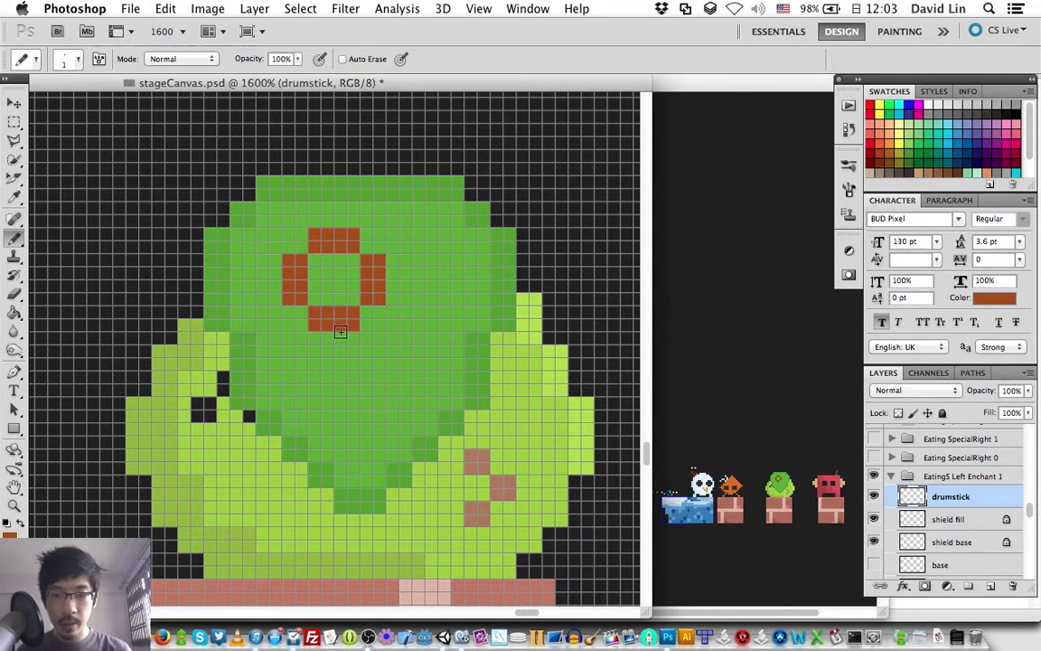
key(e)
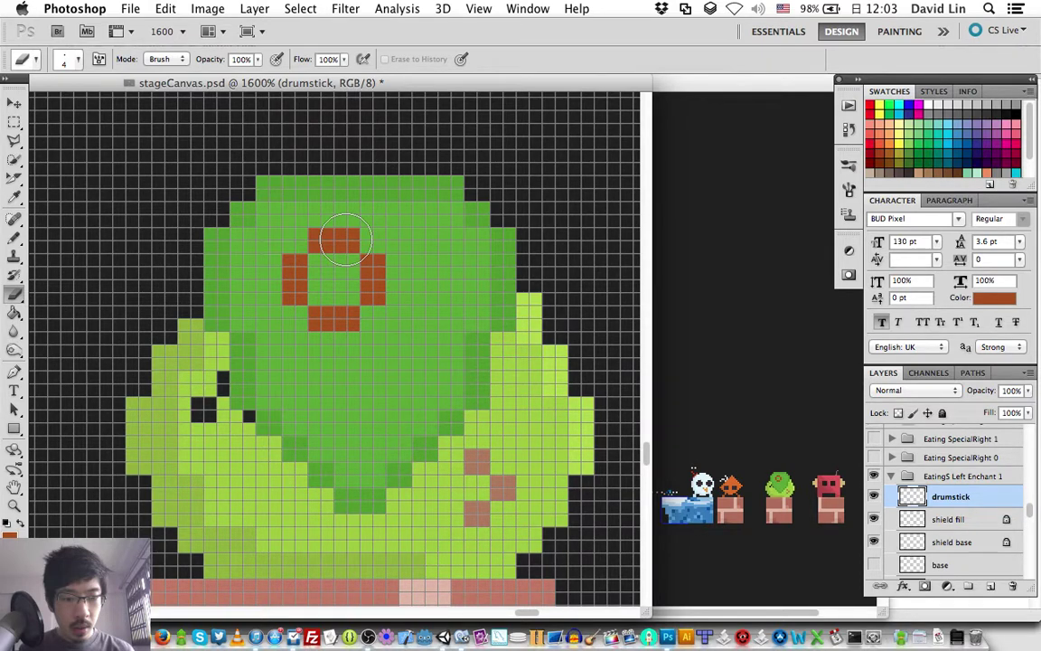
drag(344, 240, 348, 316)
key(b)
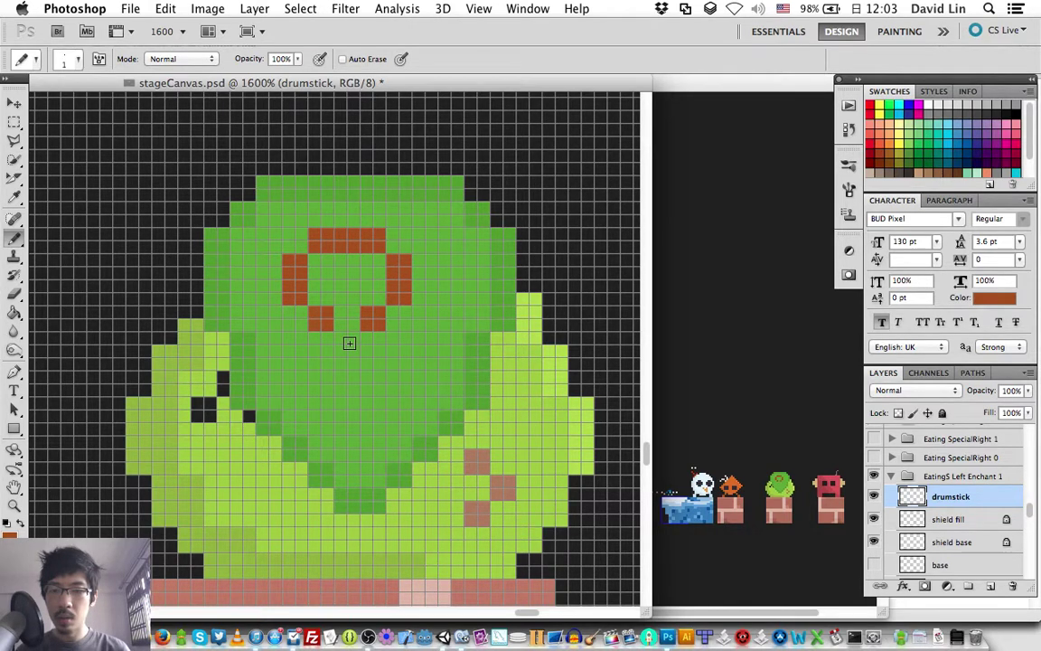
Pencil a bone stem below the ring ending in a small forked tip
click(352, 339)
drag(353, 339, 341, 379)
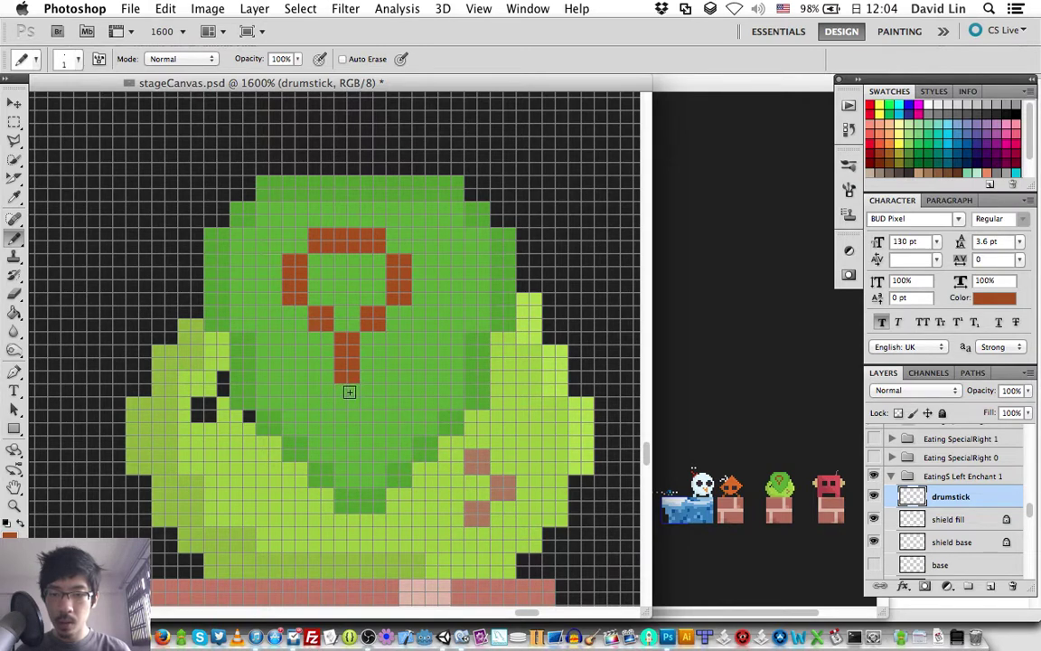
click(321, 398)
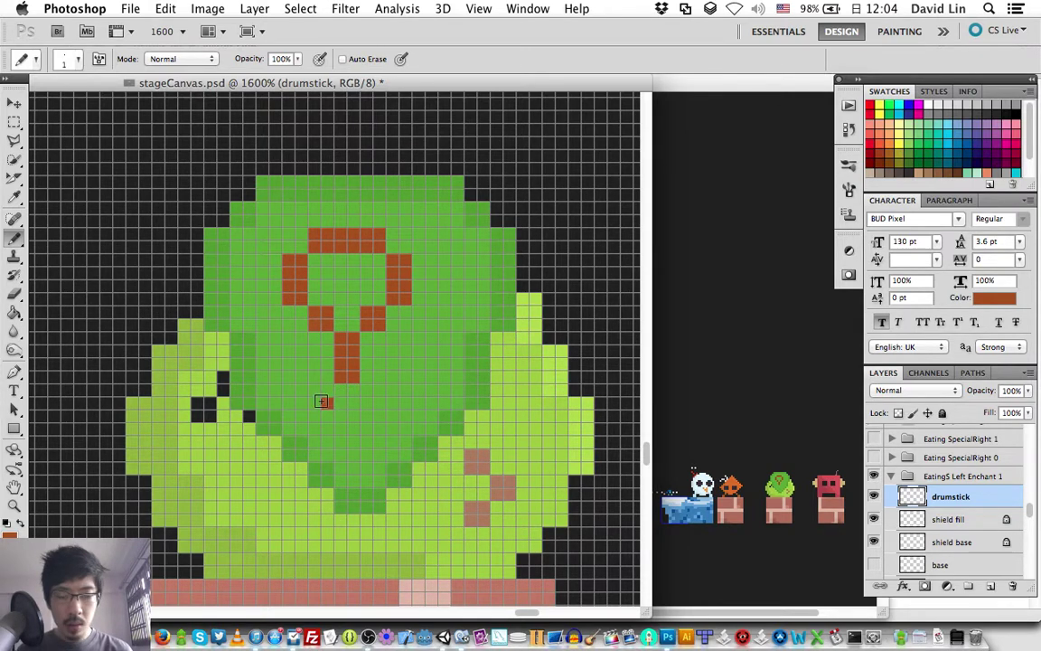
click(376, 390)
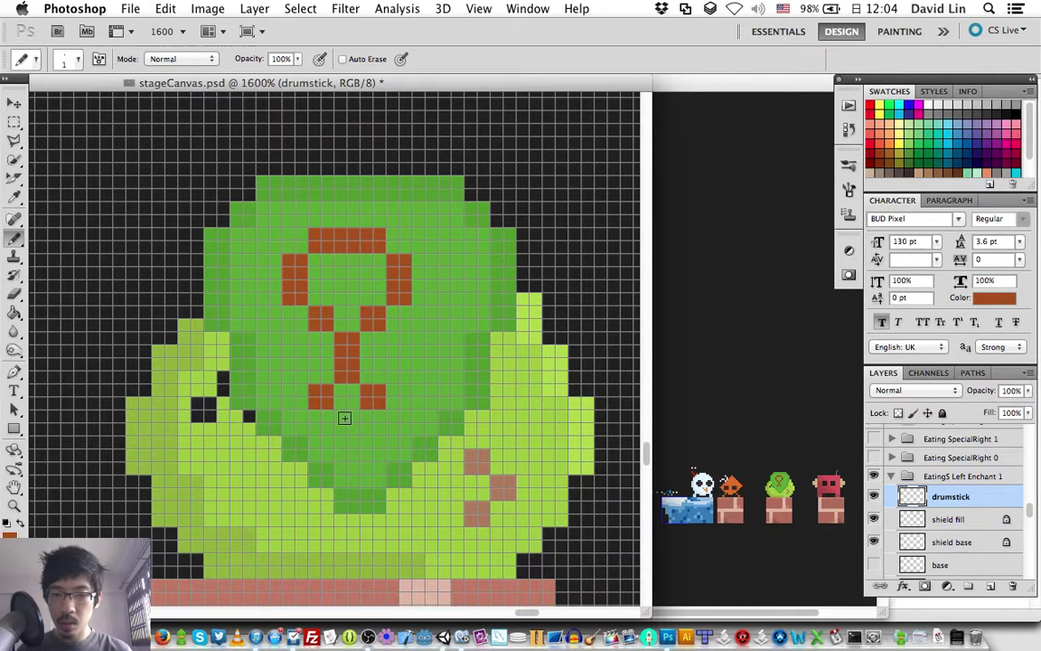
click(344, 418)
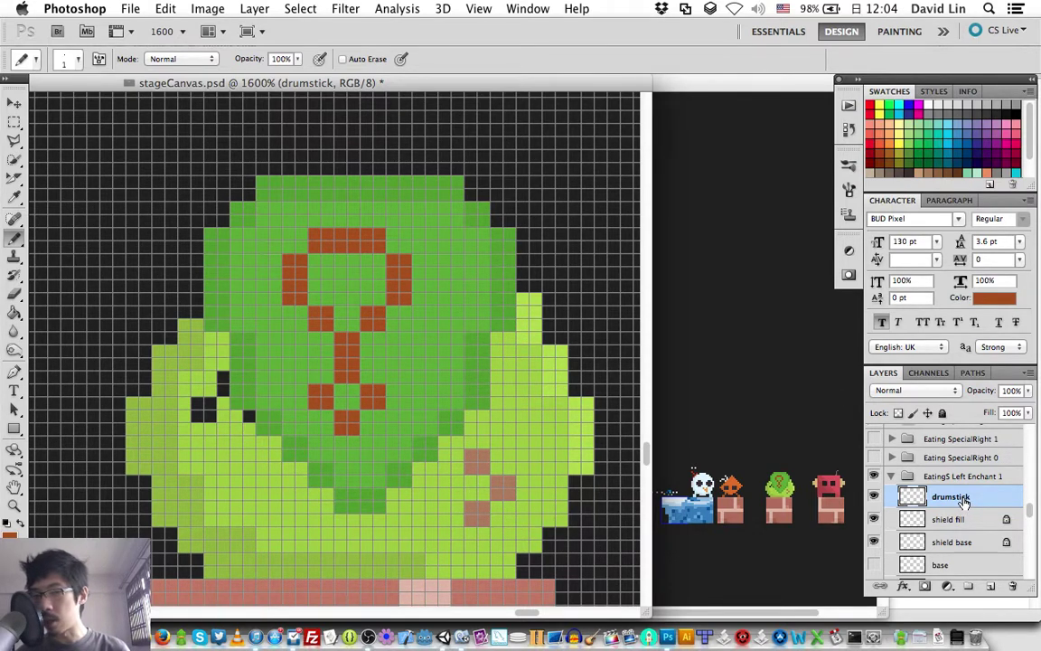
Rename the drumstick layer to 'drumstick meat'
double_click(950, 497)
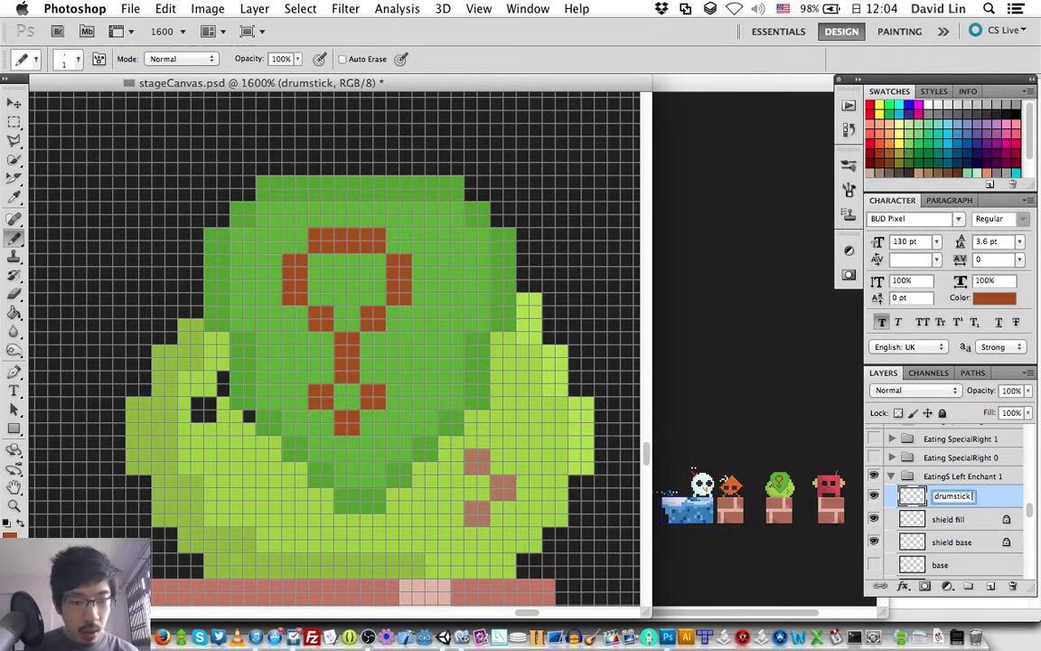
text( meat)
key(Return)
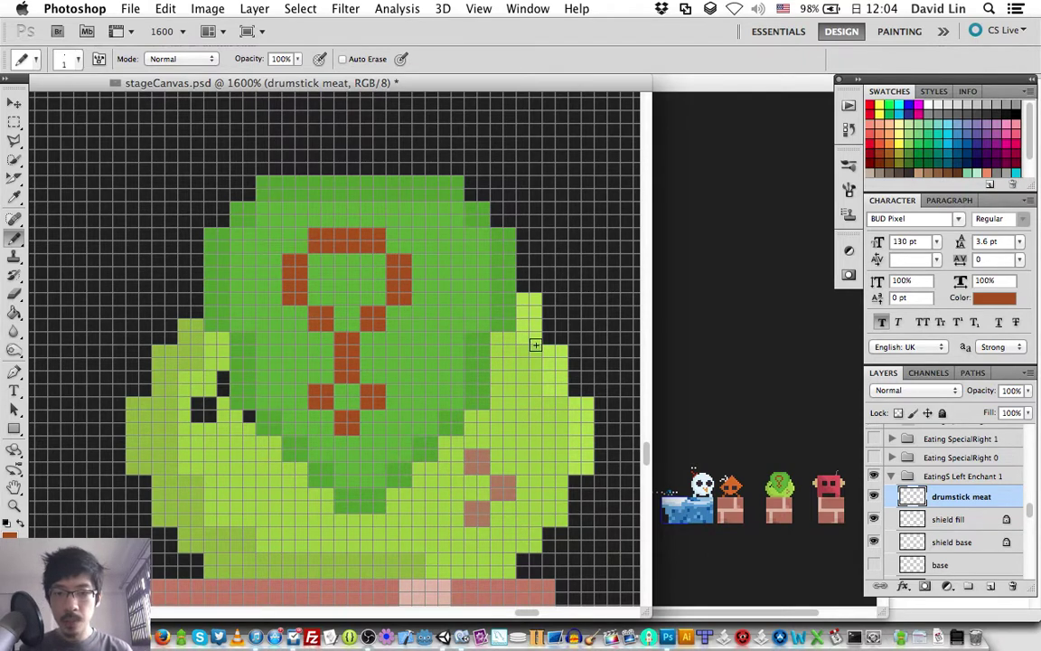
Erase the bone stem and ring's lower-right pixels, then redraw the left side further left
key(e)
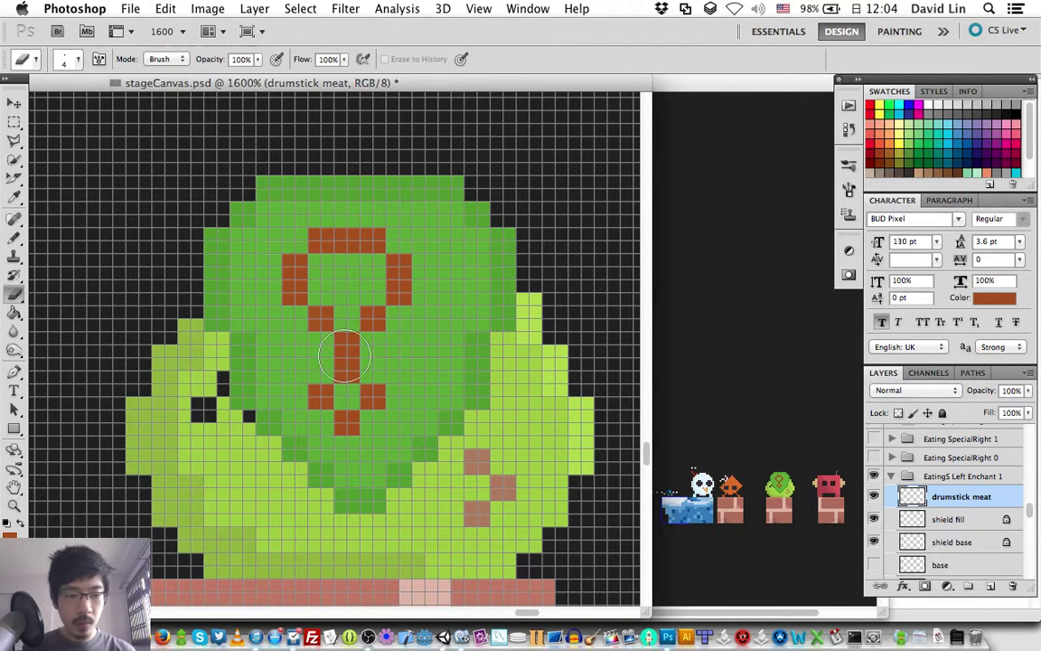
click(344, 346)
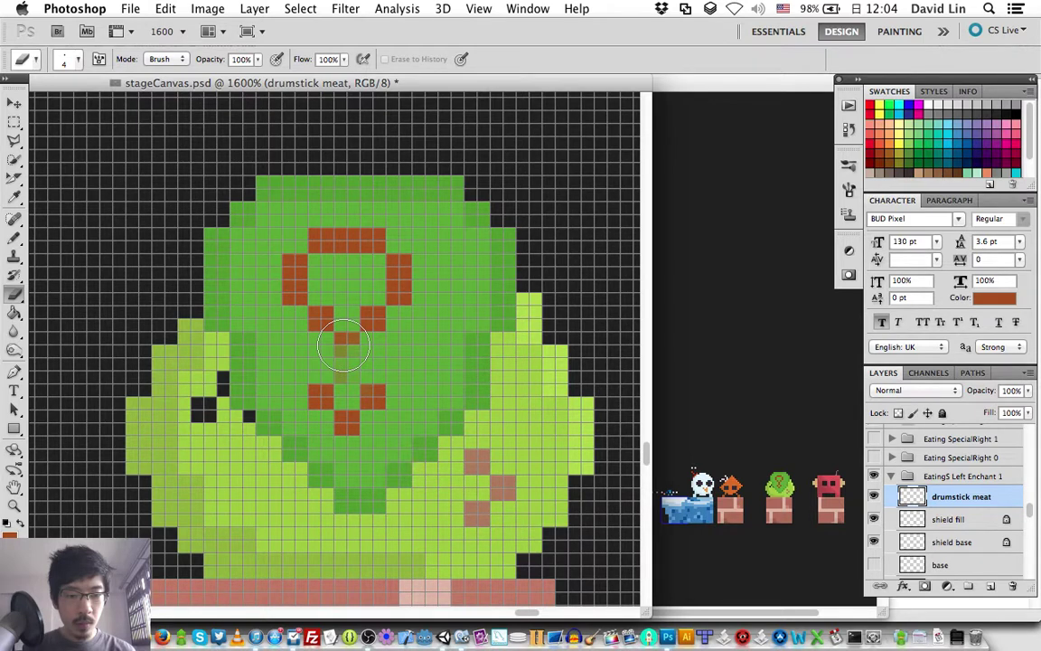
drag(343, 347, 383, 325)
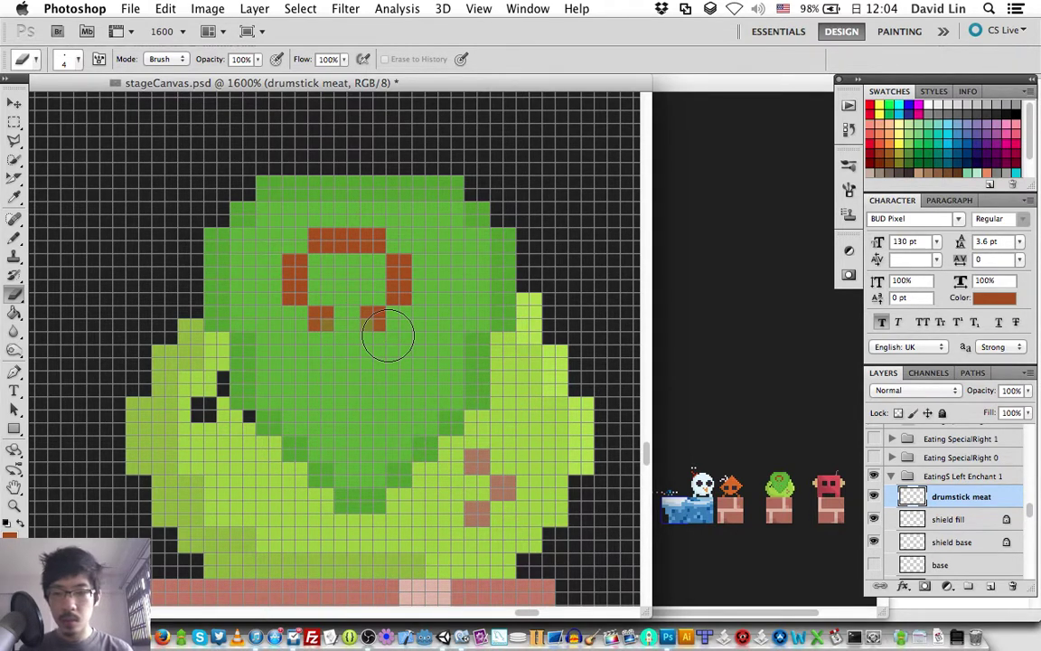
click(359, 310)
drag(359, 310, 370, 316)
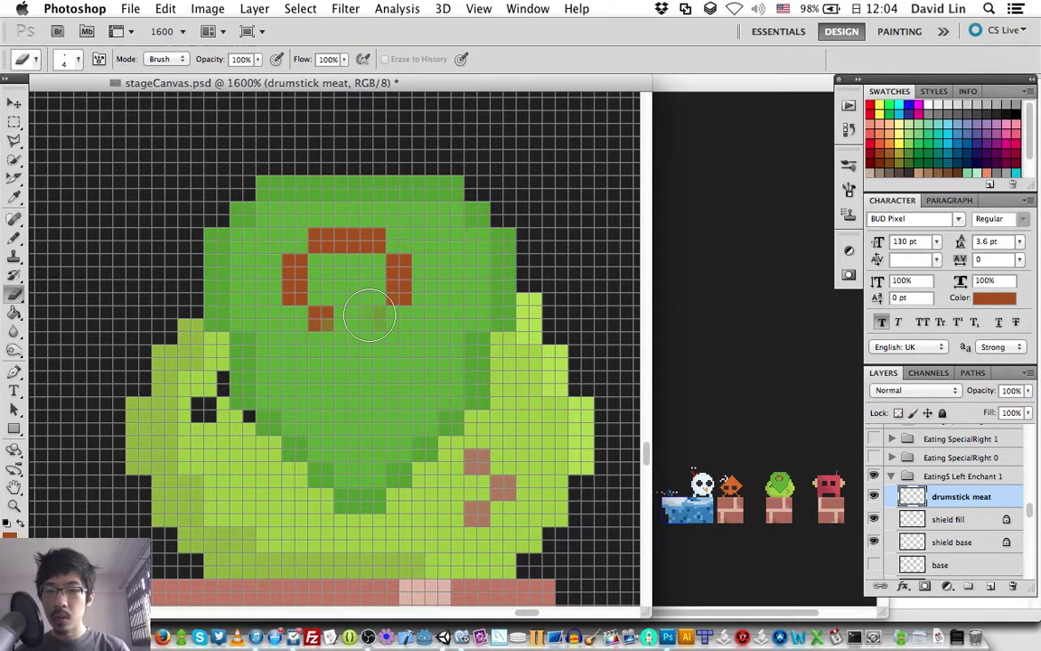
key(b)
drag(269, 262, 269, 316)
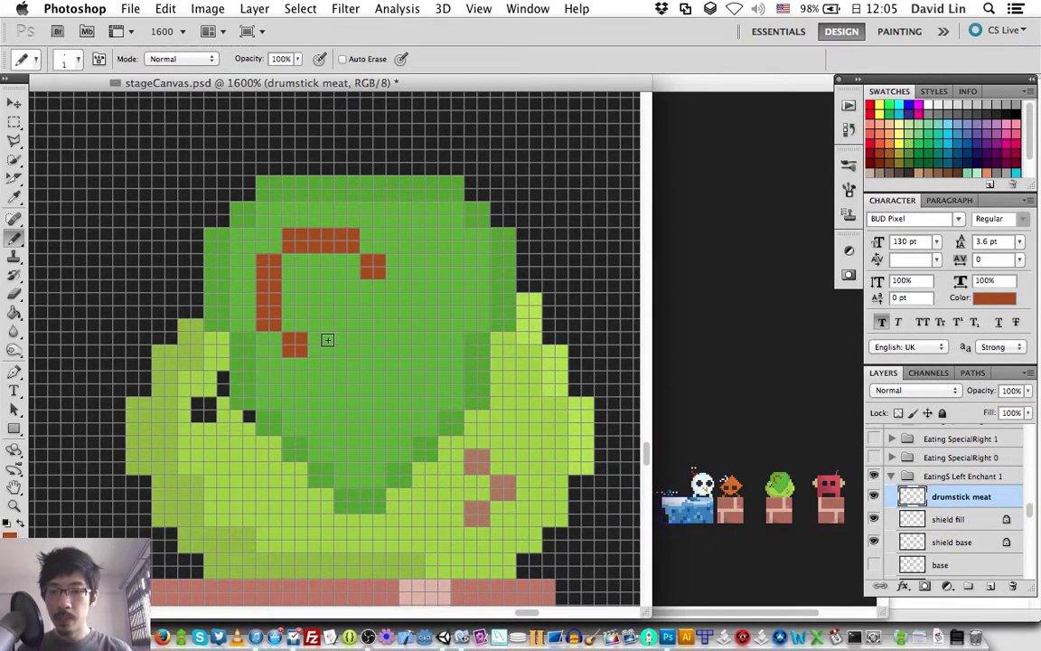
Close the meat ring's right side and bottom and add a diagonal bone toward the lower right
drag(372, 267, 373, 302)
drag(307, 343, 335, 344)
drag(347, 316, 398, 371)
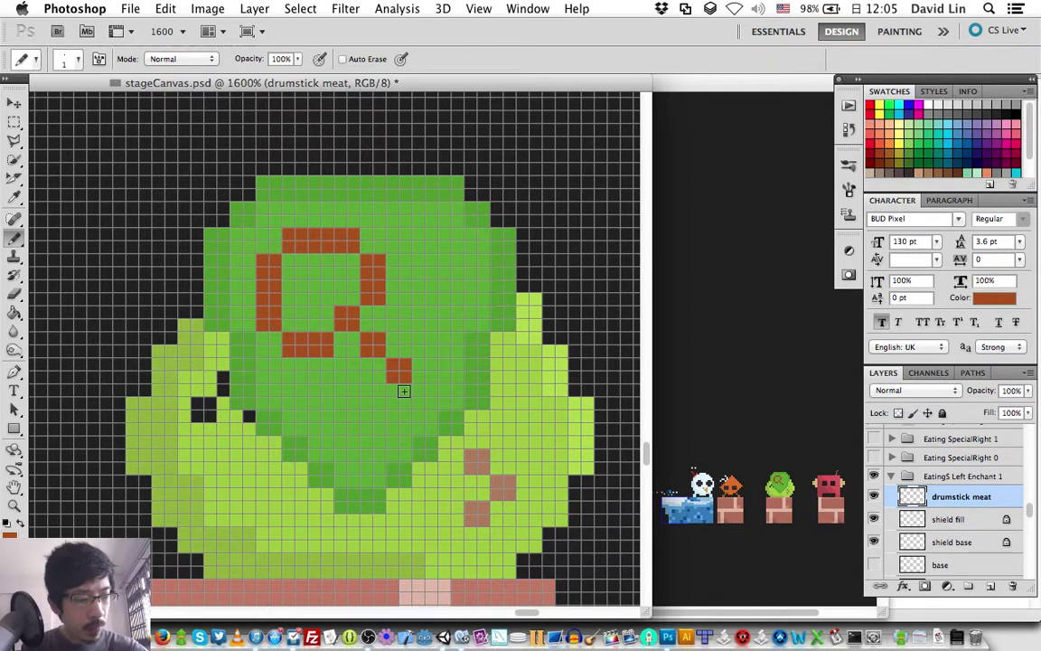
drag(430, 366, 392, 403)
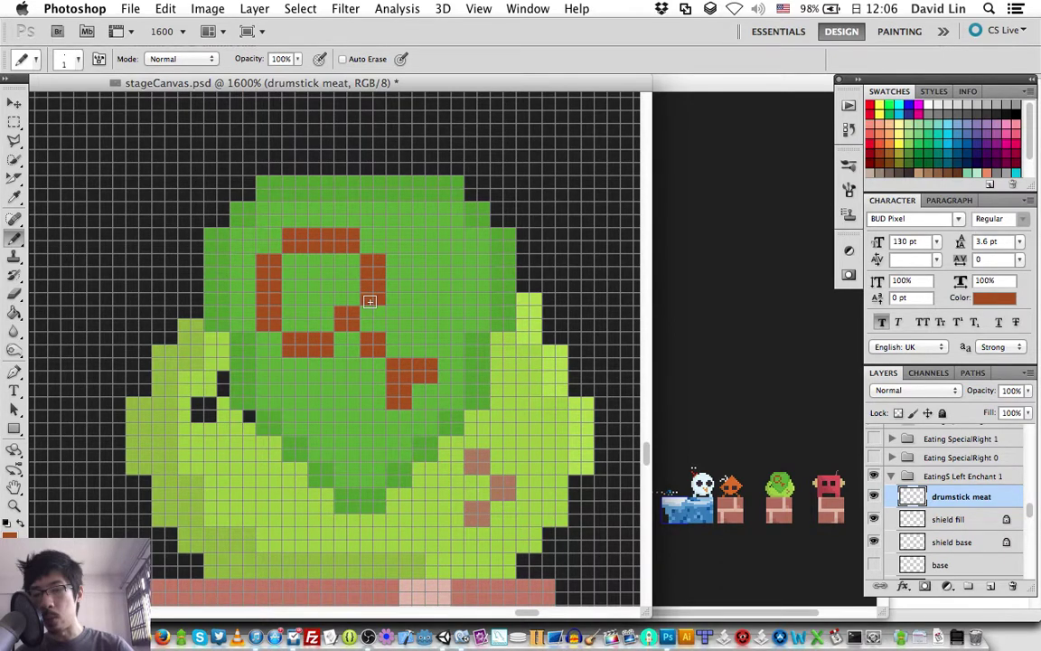
key(v)
key(ctrl+z)
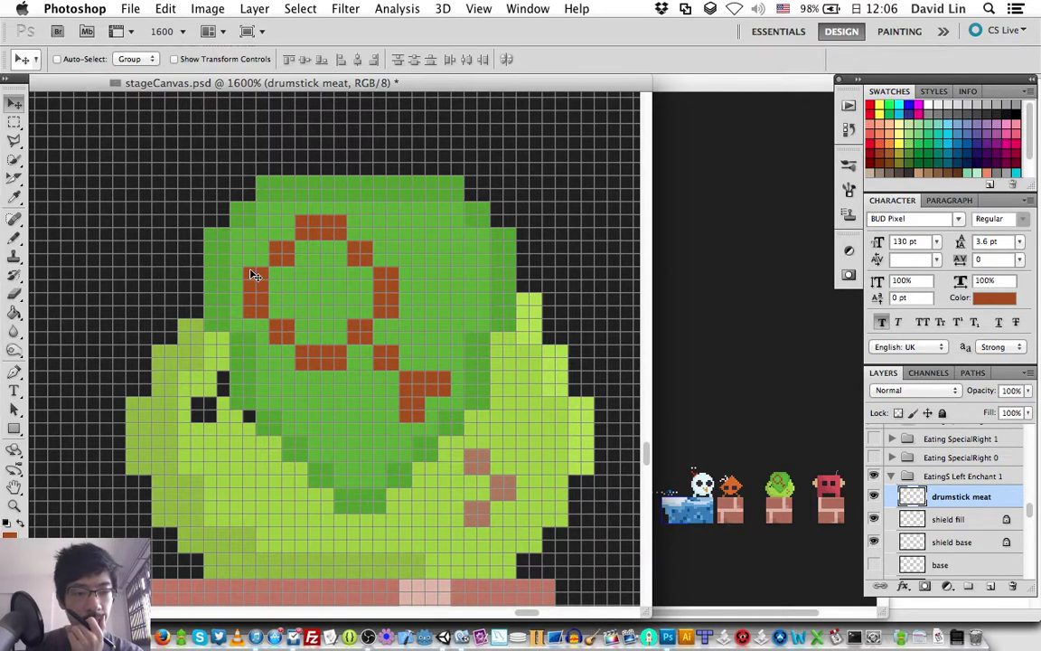
Save stageCanvas.psd and add a brown pixel to the ring's top edge
key(ctrl+s)
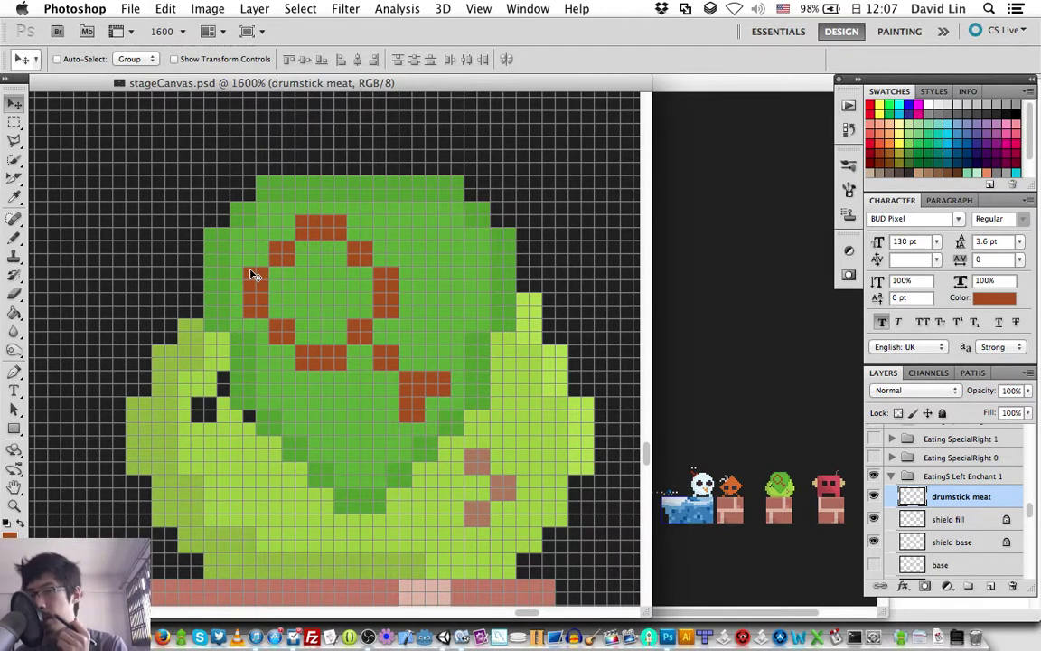
key(b)
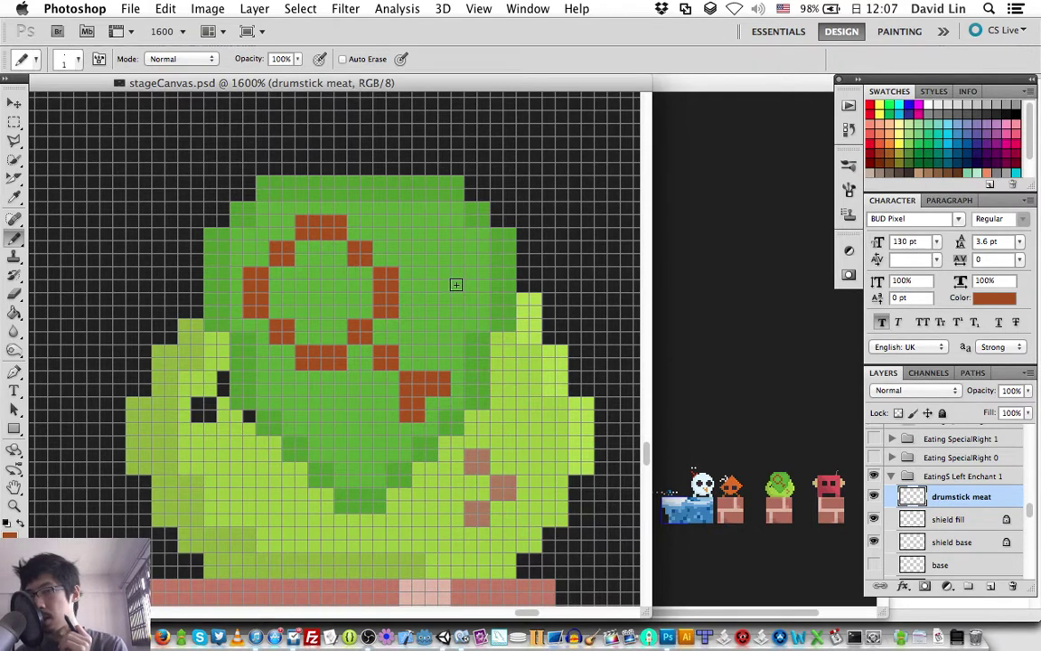
click(337, 245)
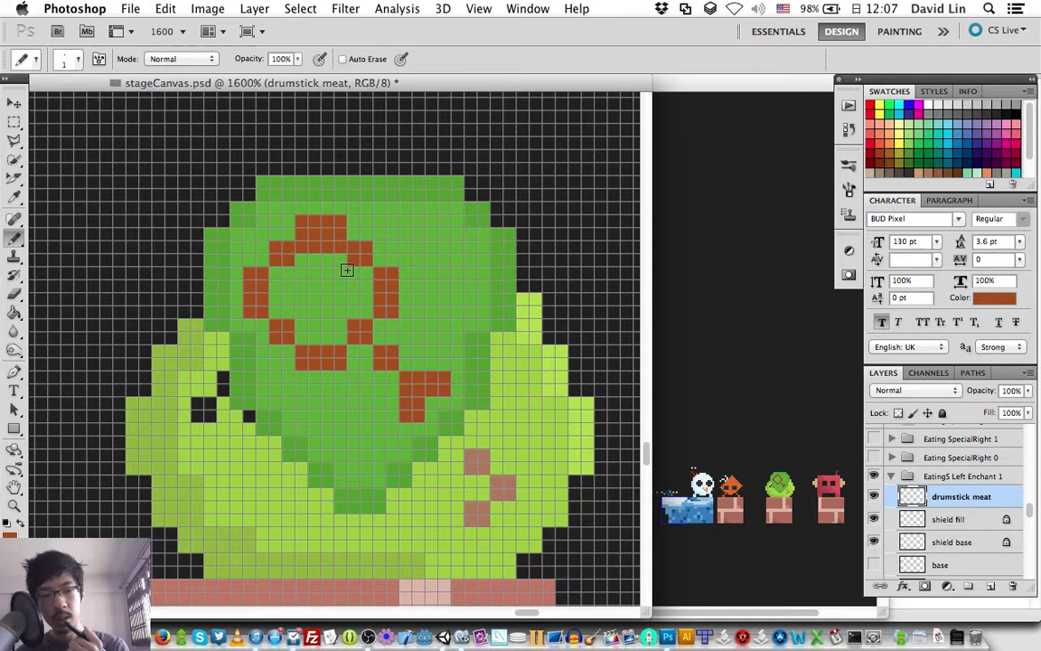
Fill the enclosed drumstick meat ring with solid brown
key(g)
click(347, 270)
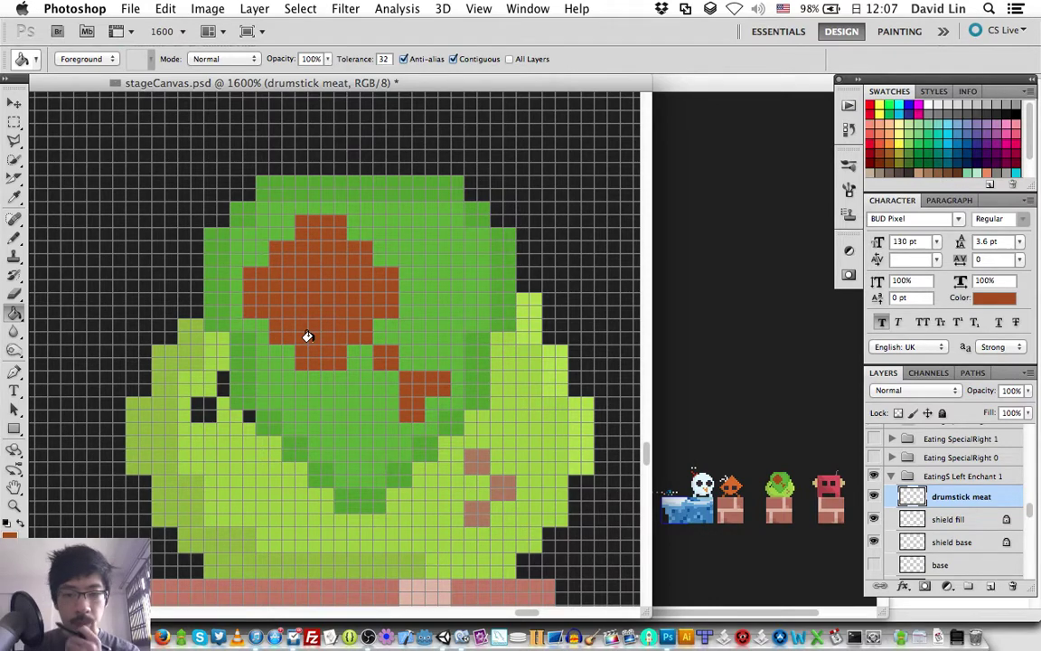
alt+click(131, 420)
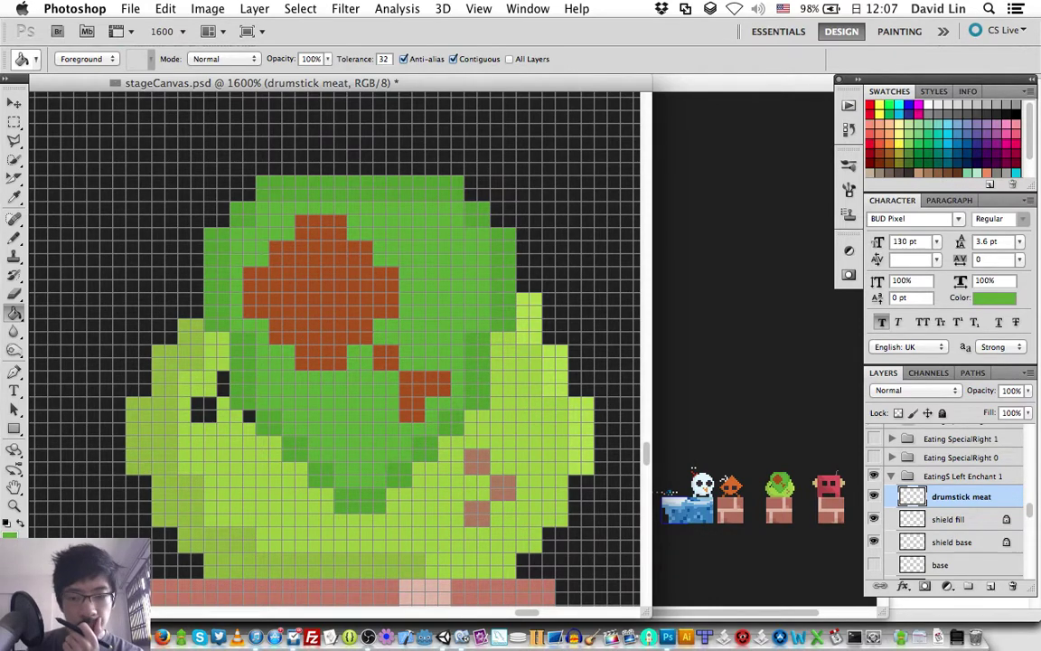
Paint near-white f1f7ea bone pixels angling down-right from the brown meat
click(9, 532)
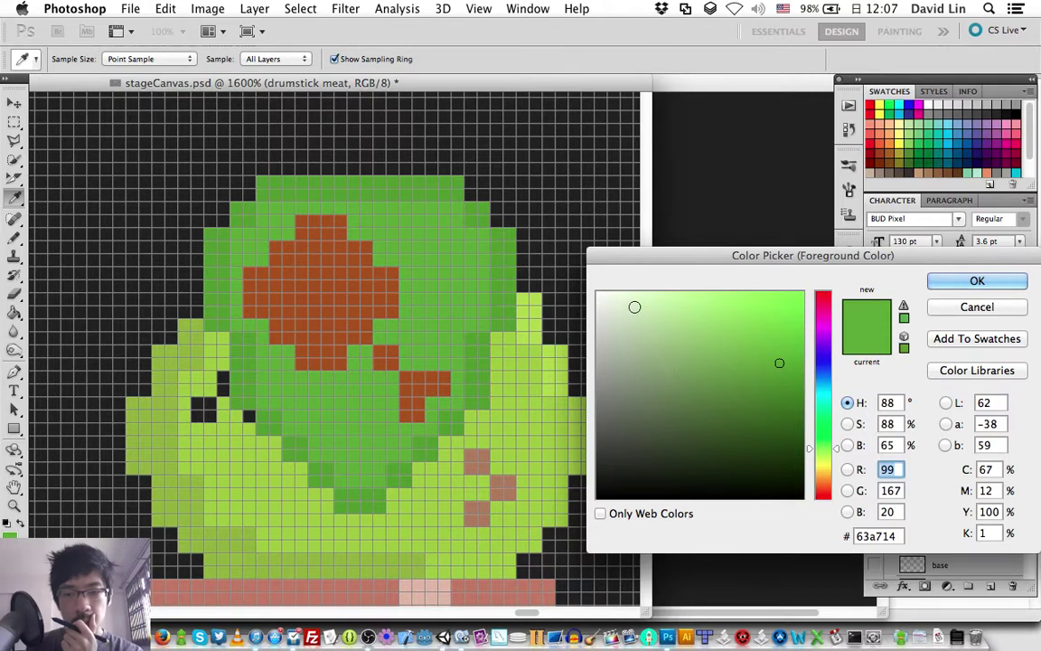
click(605, 298)
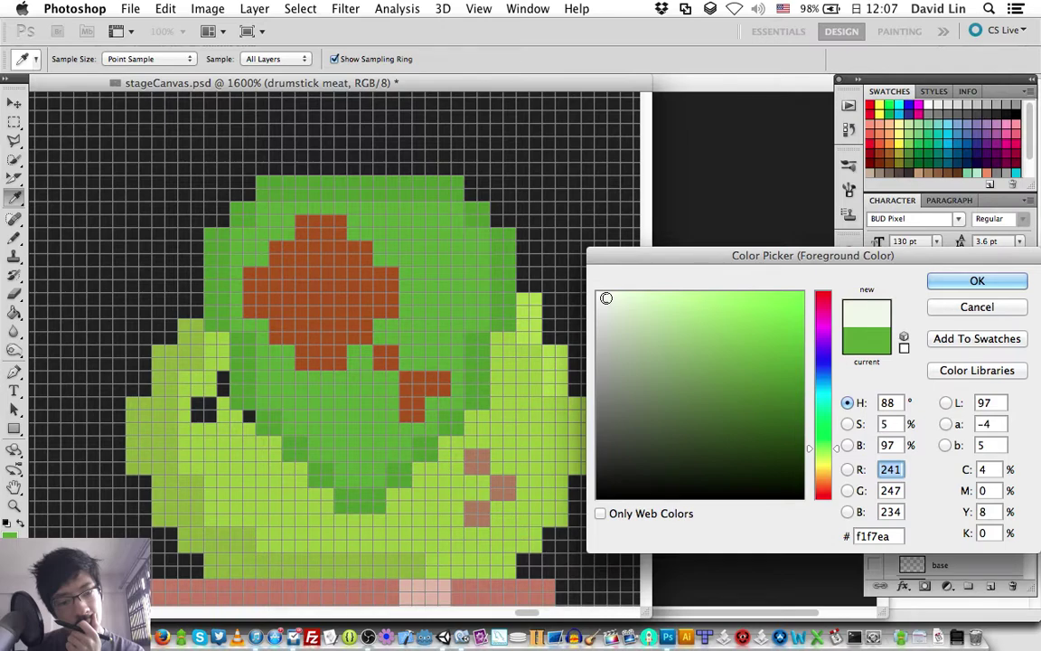
key(Return)
drag(359, 330, 386, 358)
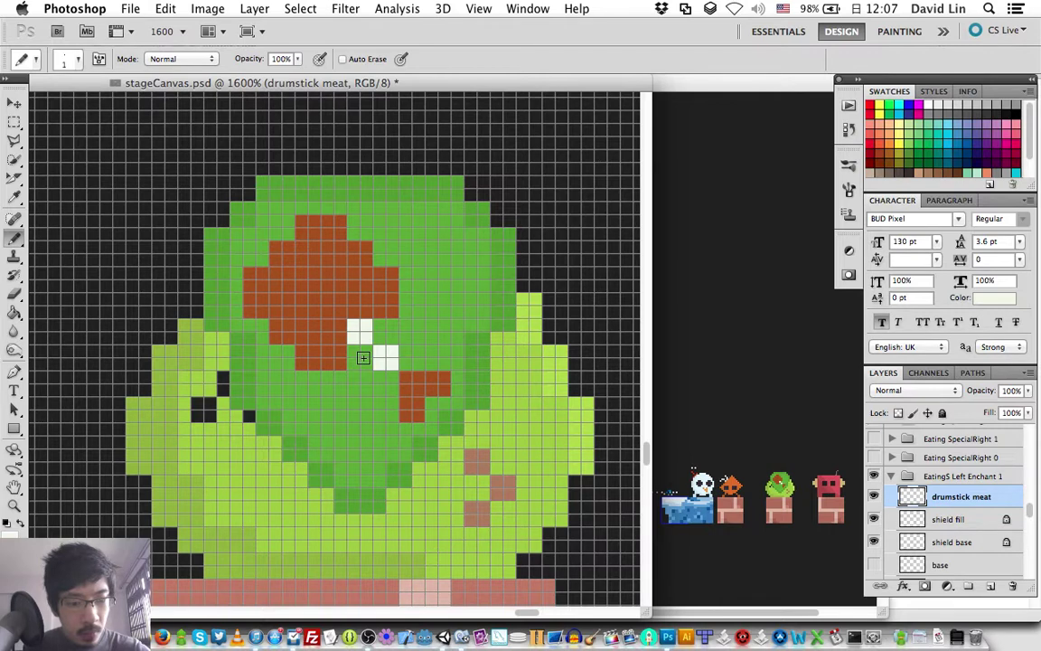
key(v)
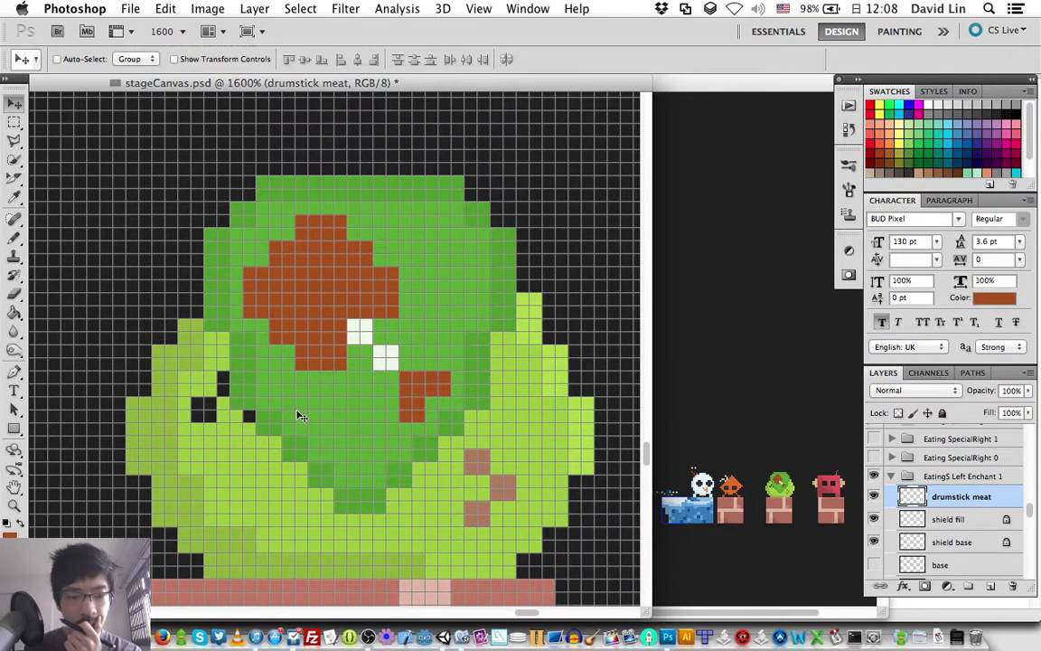
Erase brown pixels at the meat's top right and bottom to taper it
key(e)
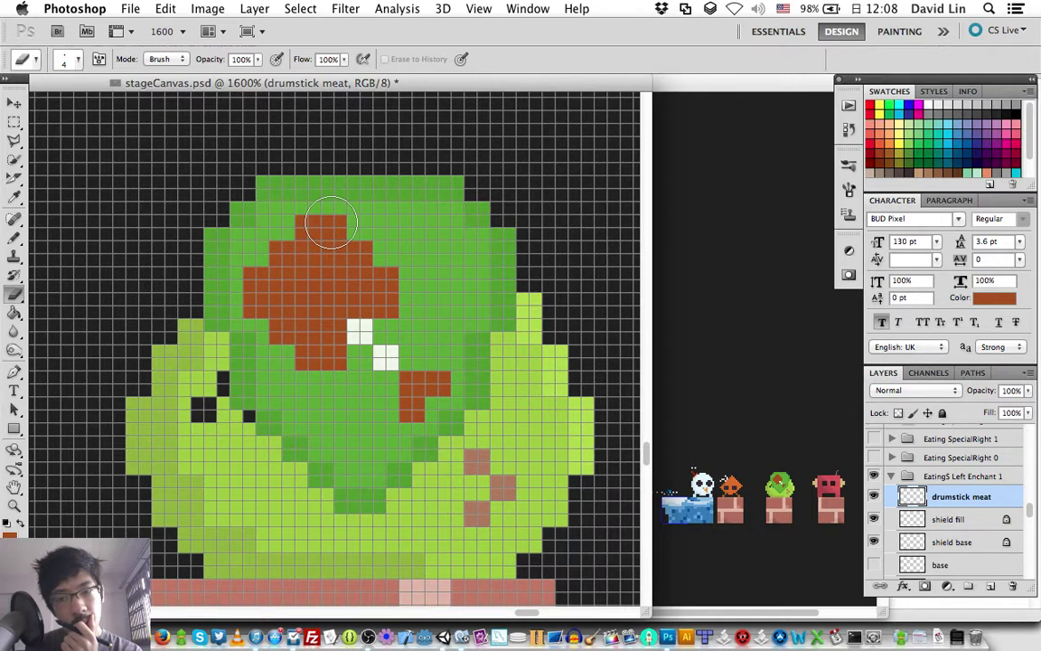
click(330, 224)
key(b)
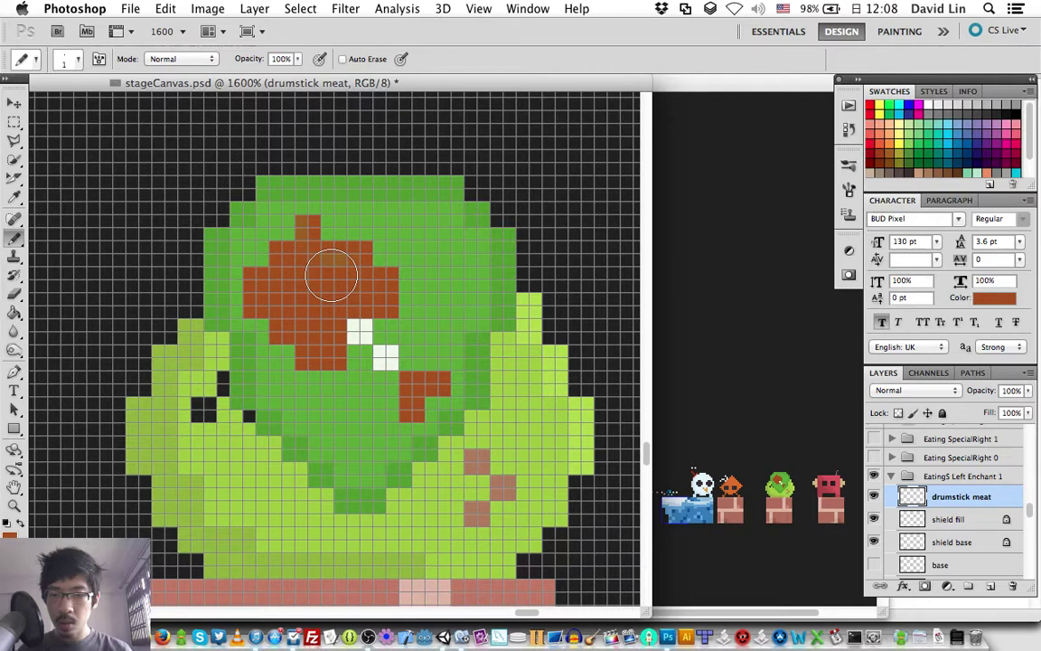
key(e)
click(298, 350)
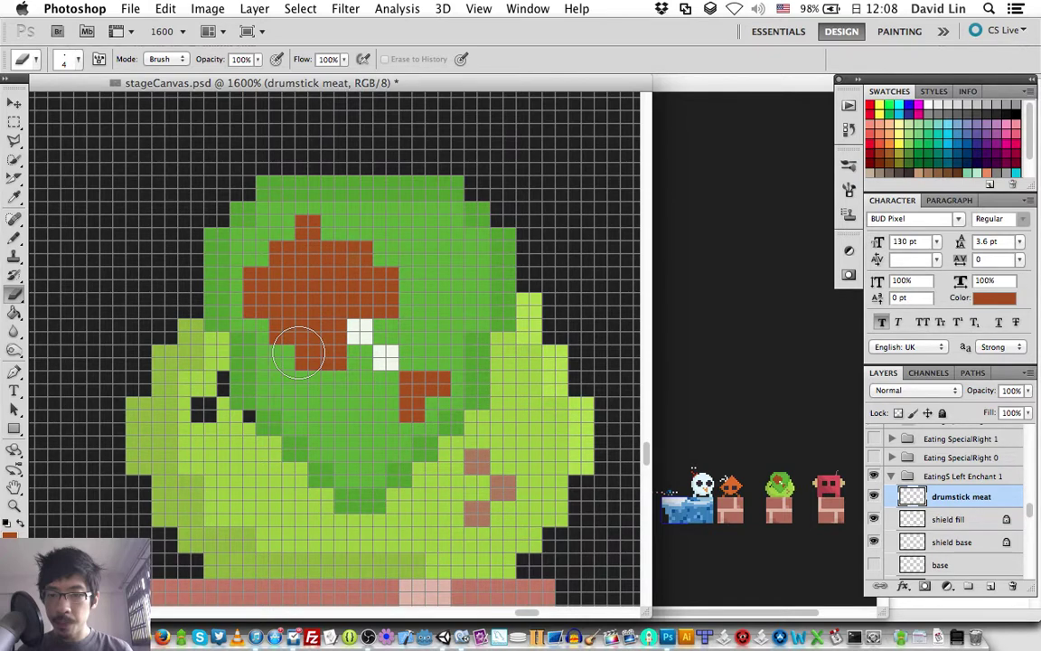
key(b)
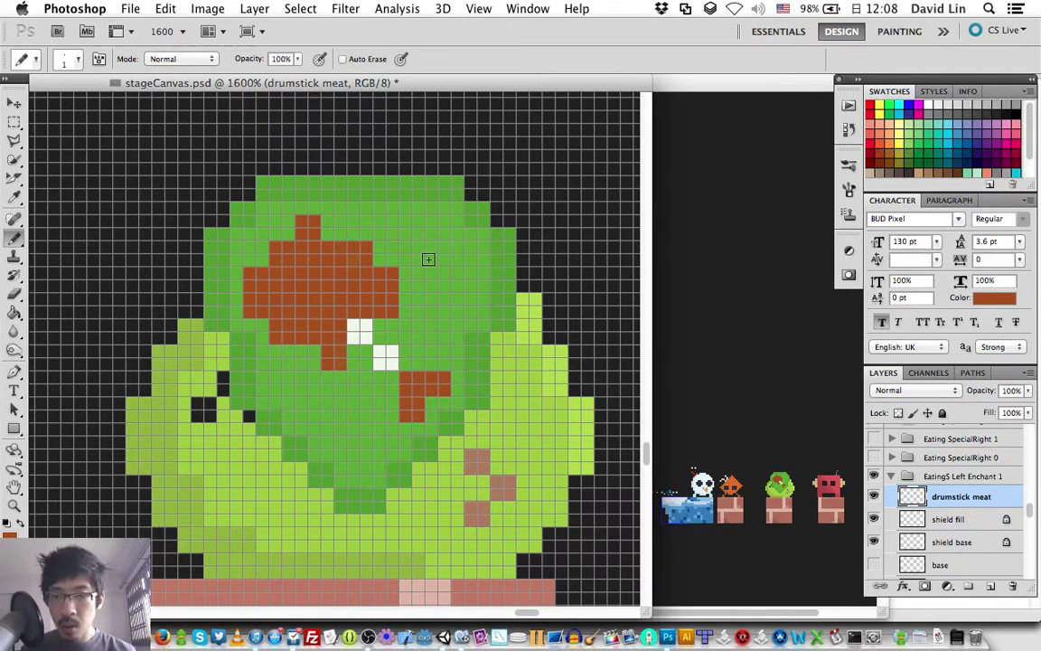
Set the foreground colour to the greyer off-white #e2e9d9
key(x)
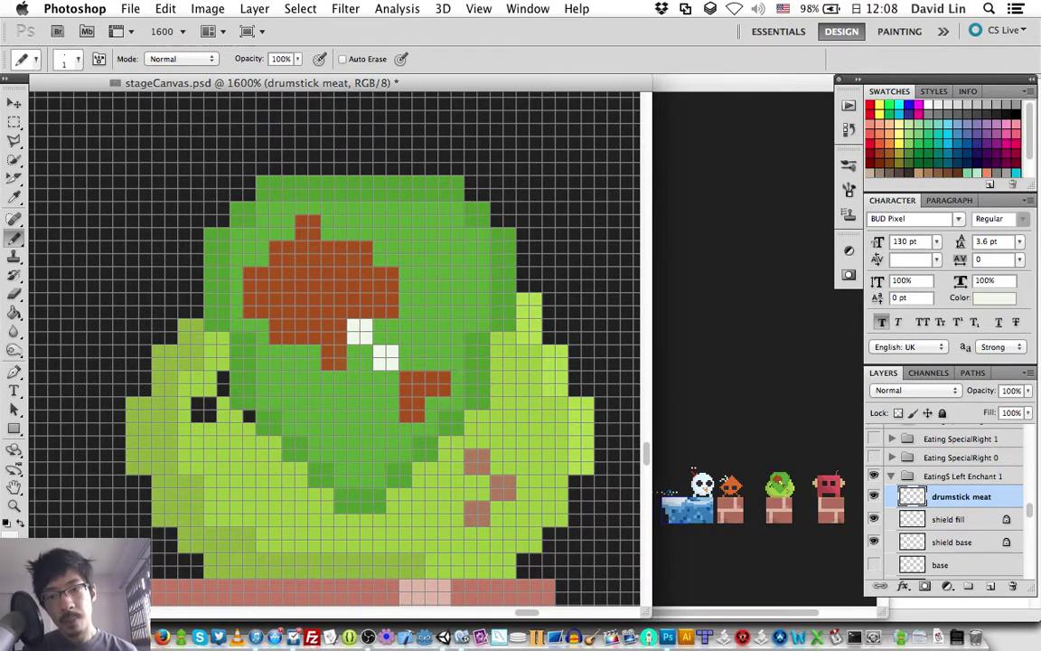
click(11, 542)
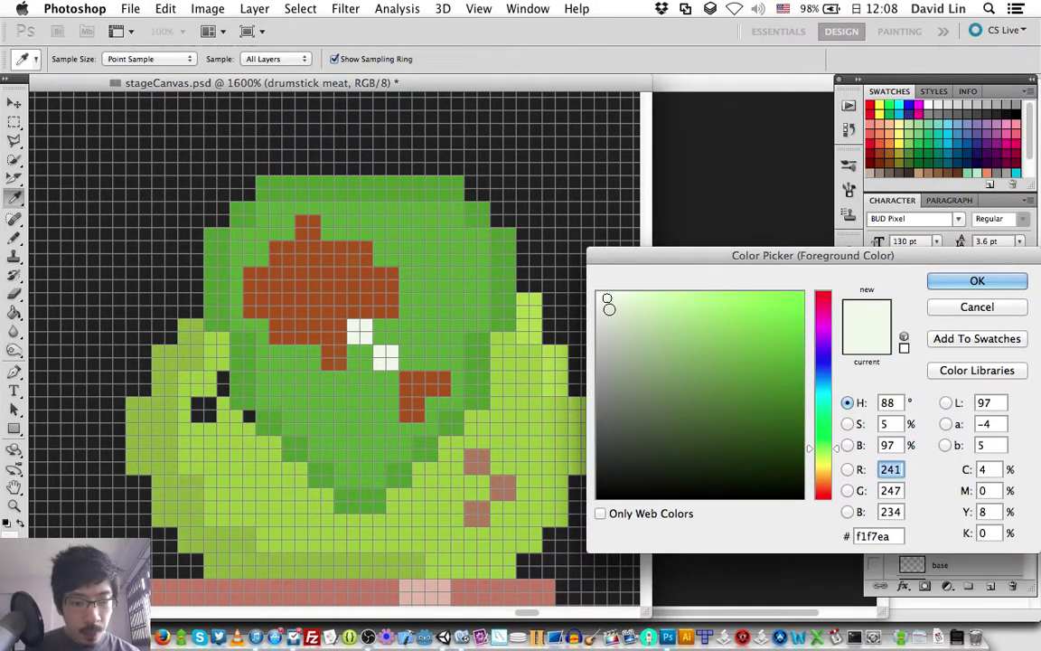
click(609, 309)
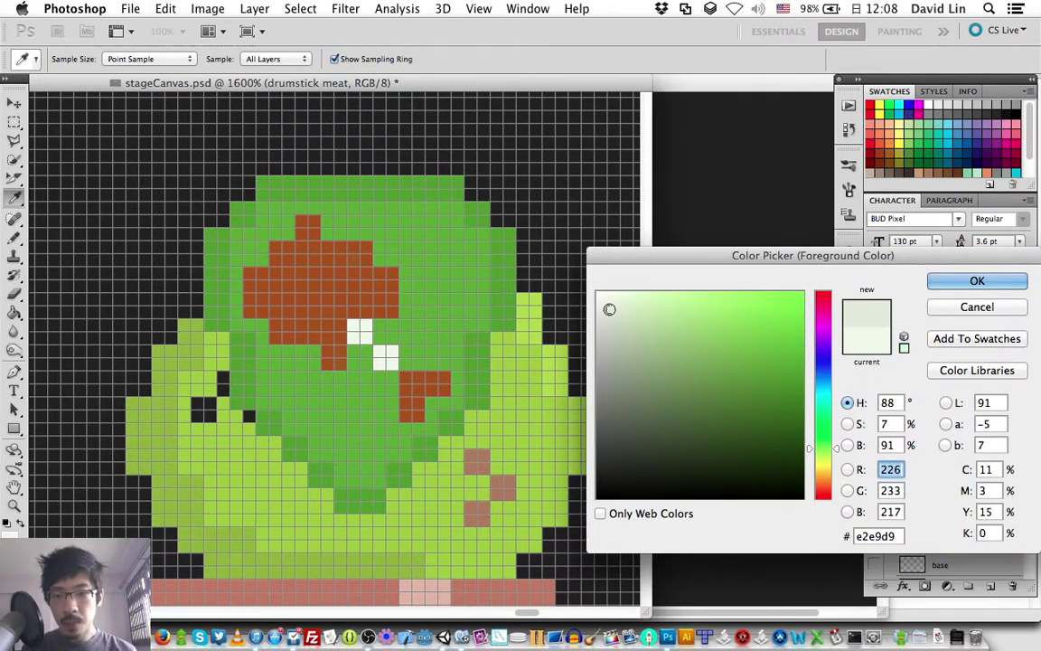
key(Return)
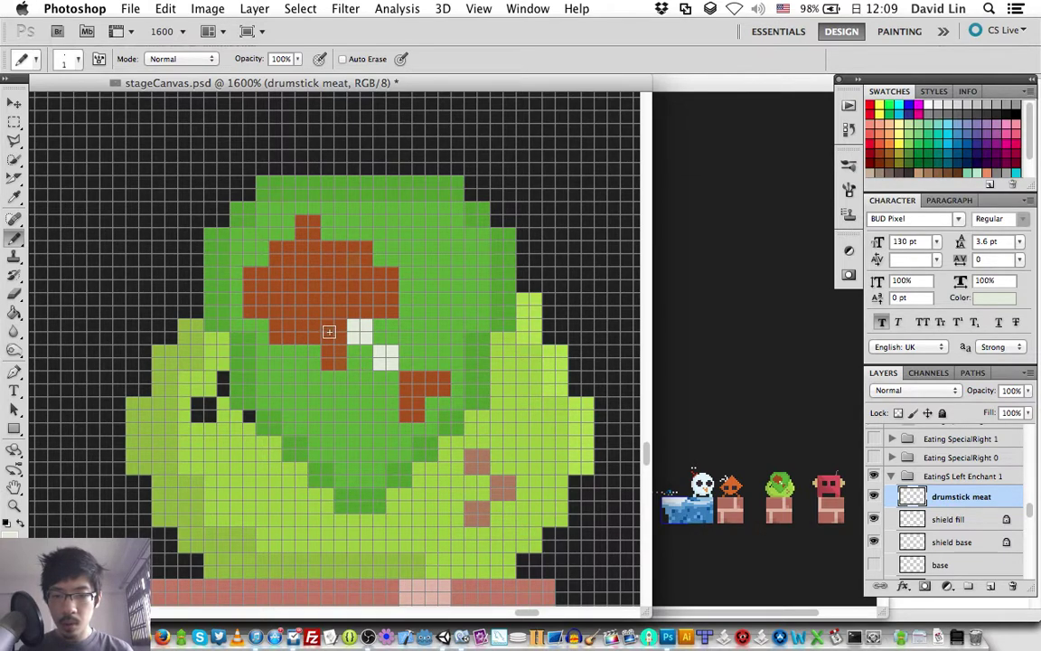
Sample the meat brown, add brown pixels below the meat, and fill out the white bone end
alt+click(378, 295)
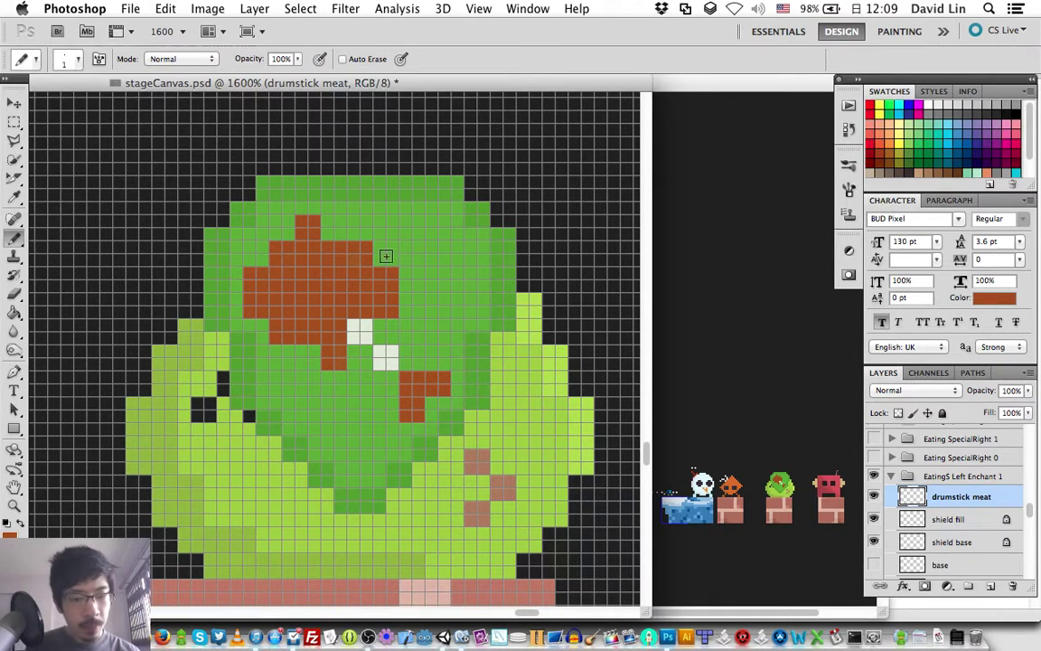
key(e)
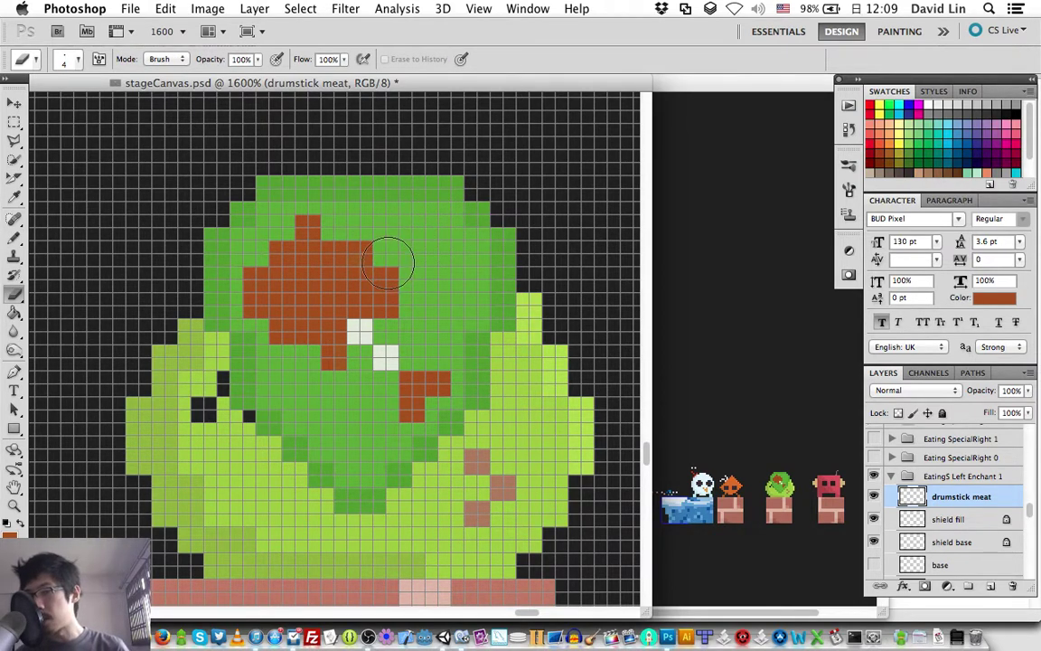
drag(391, 262, 389, 251)
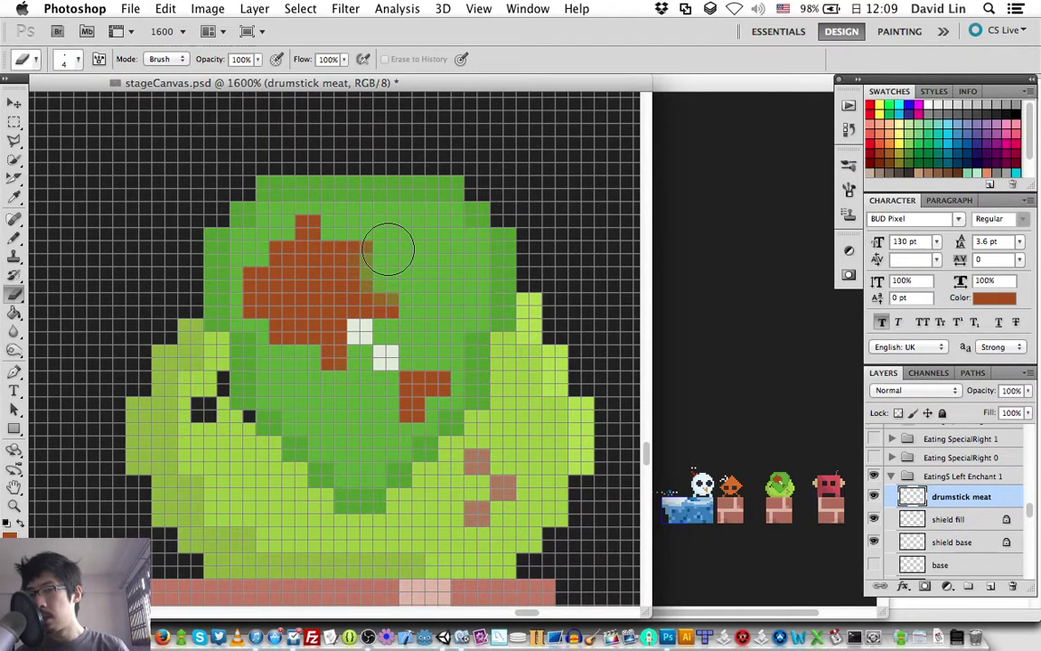
key(ctrl+z)
key(b)
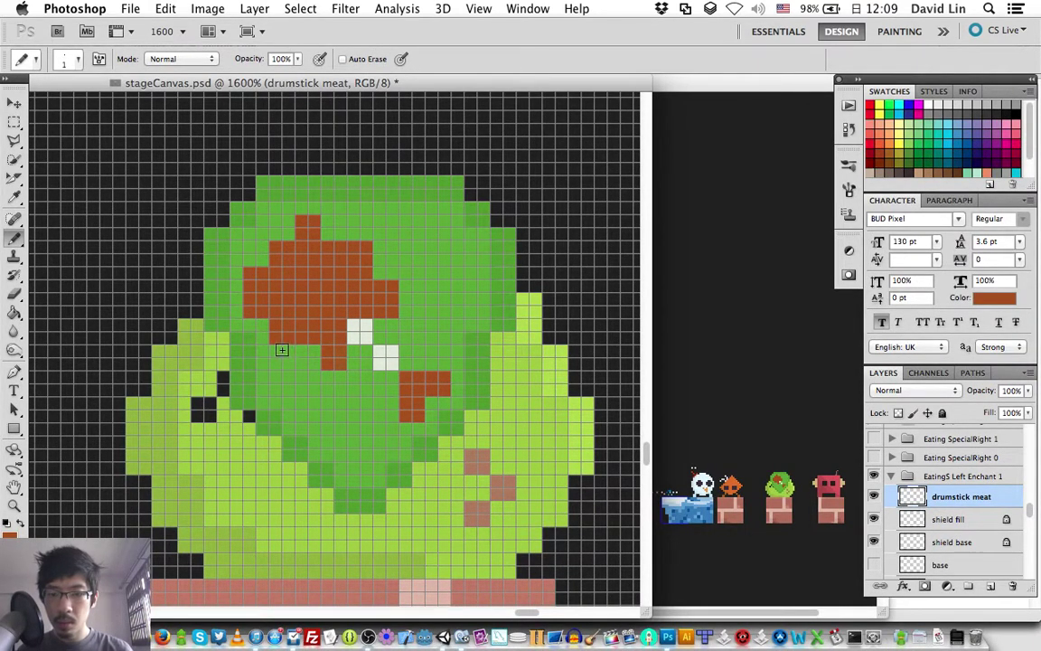
drag(278, 354, 291, 357)
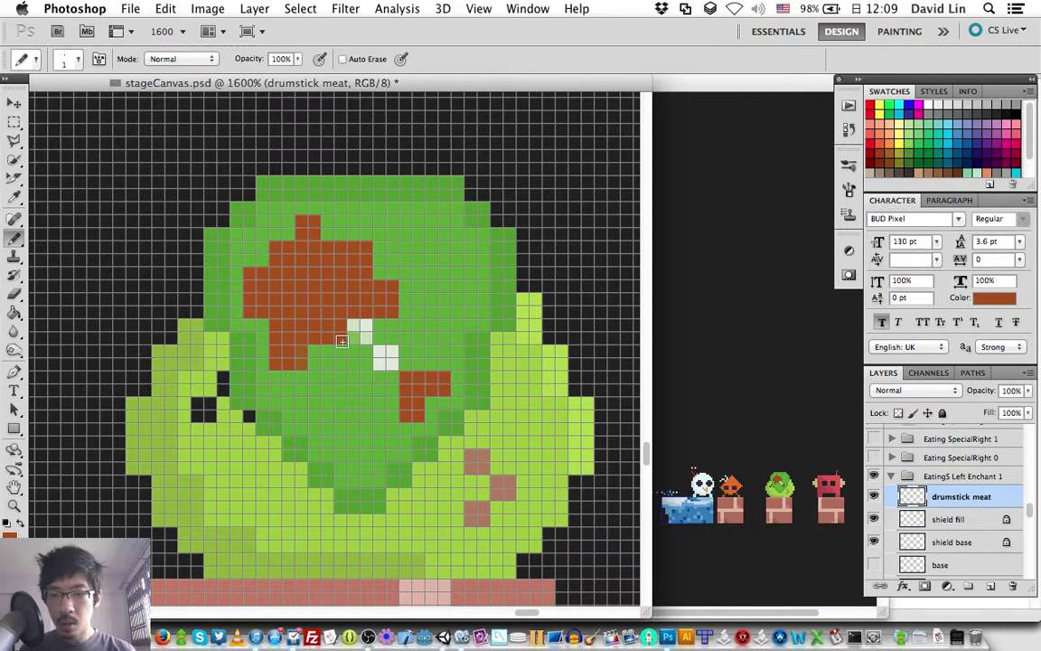
drag(353, 339, 366, 328)
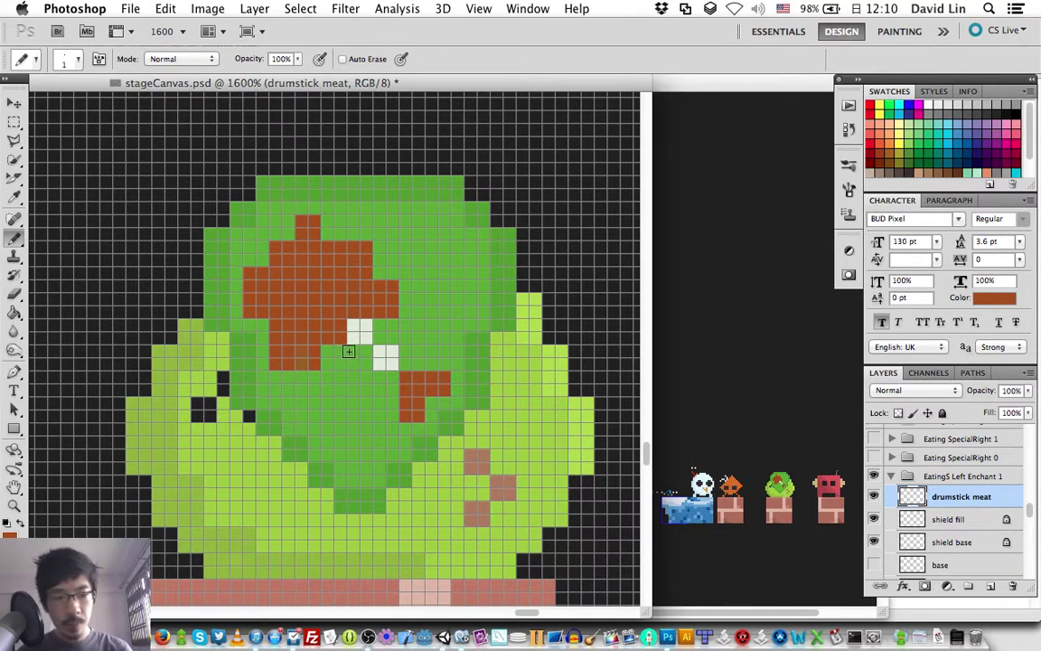
Add brown pixels beside the bone pixels and left of the lower stripe
click(353, 353)
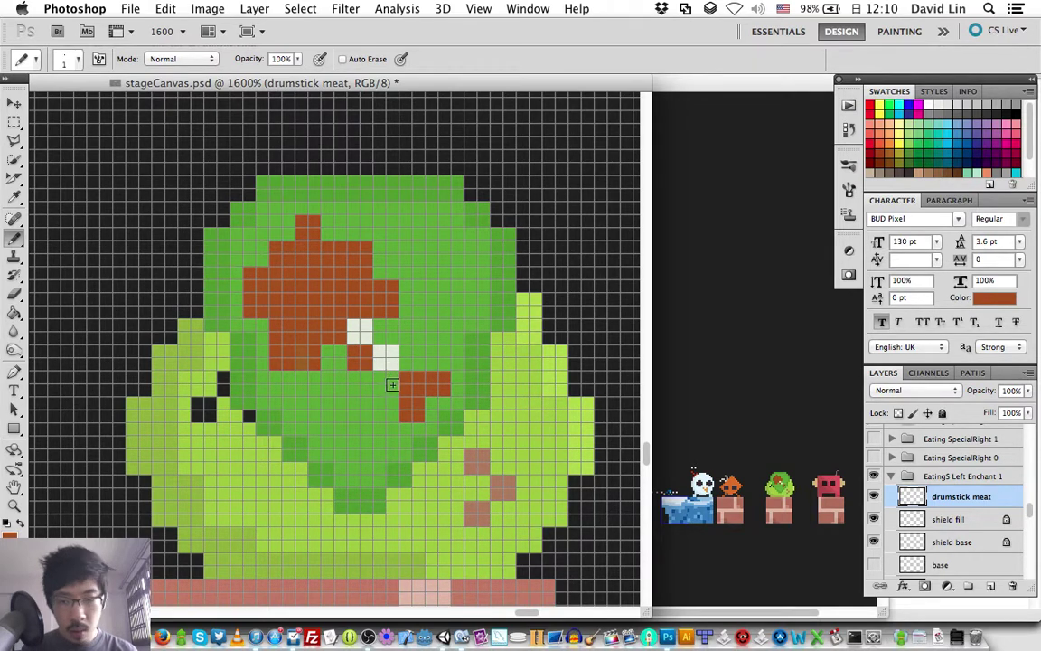
click(379, 379)
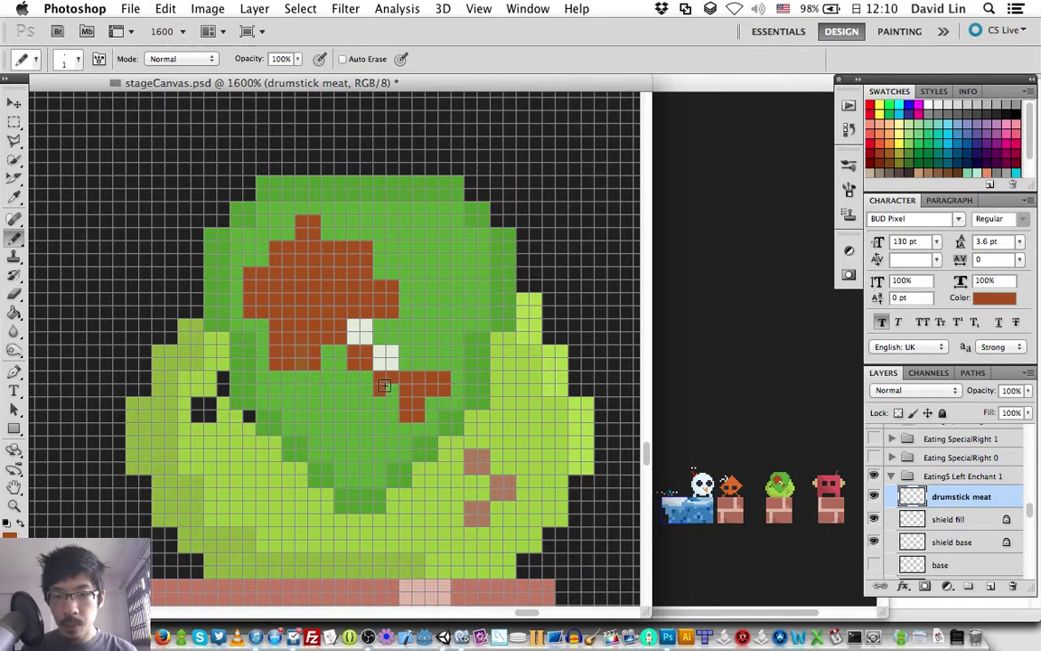
click(385, 332)
click(411, 358)
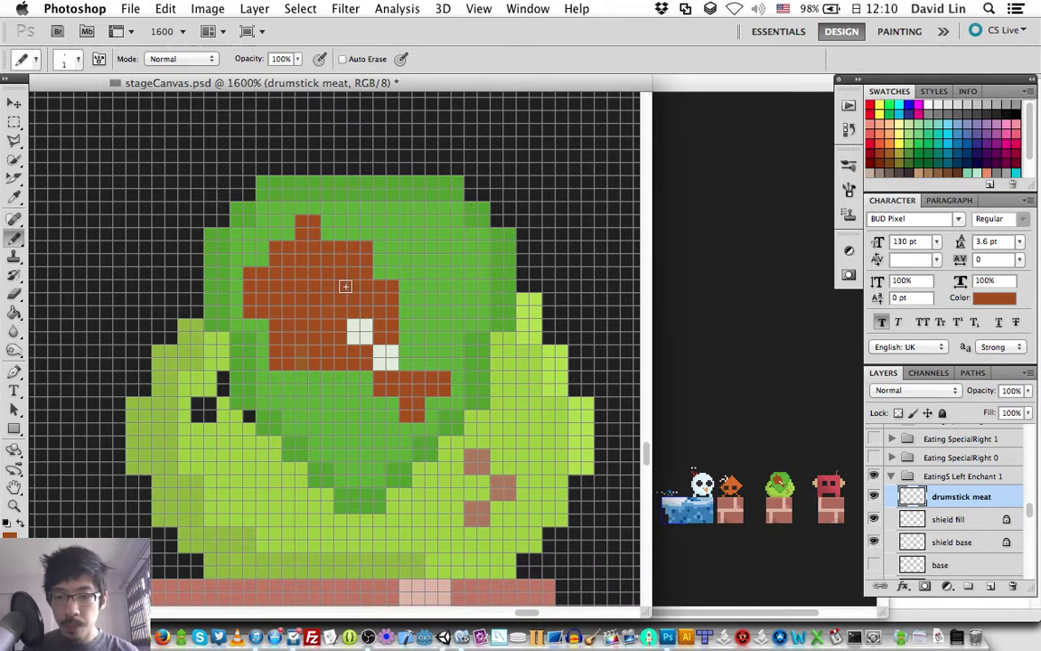
Erase lower-left meat pixels and widen the meat's top by one column
key(e)
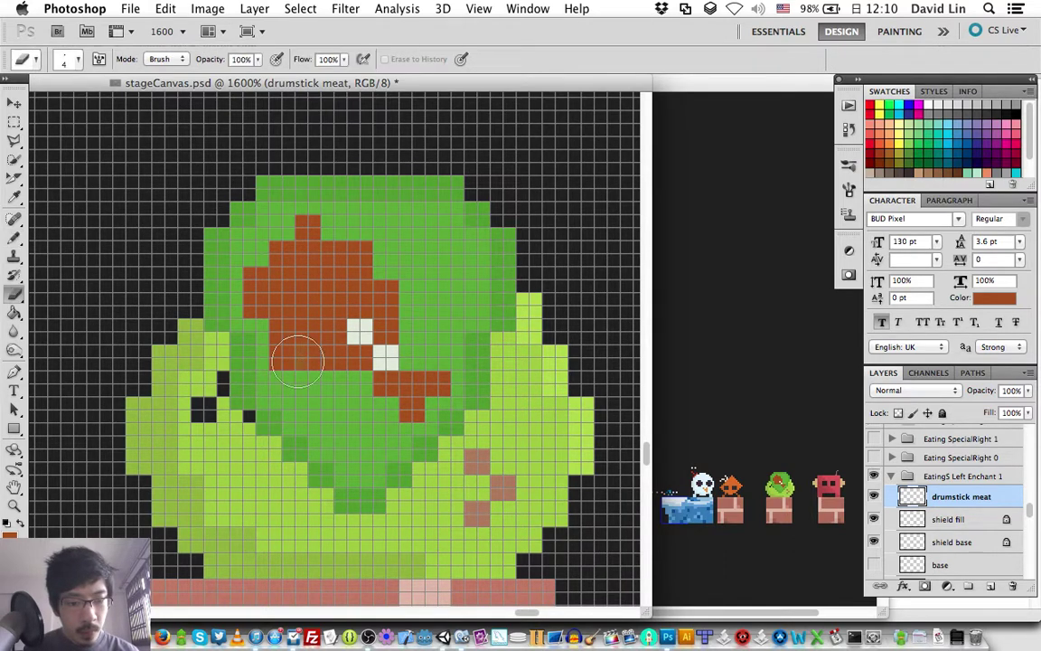
drag(296, 358, 302, 363)
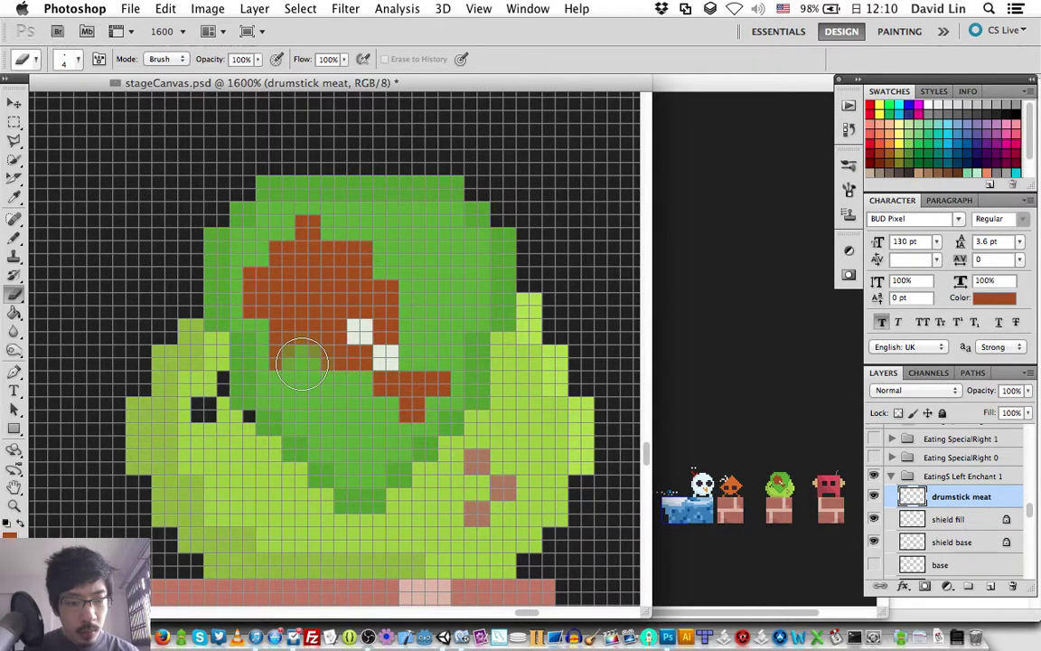
key(b)
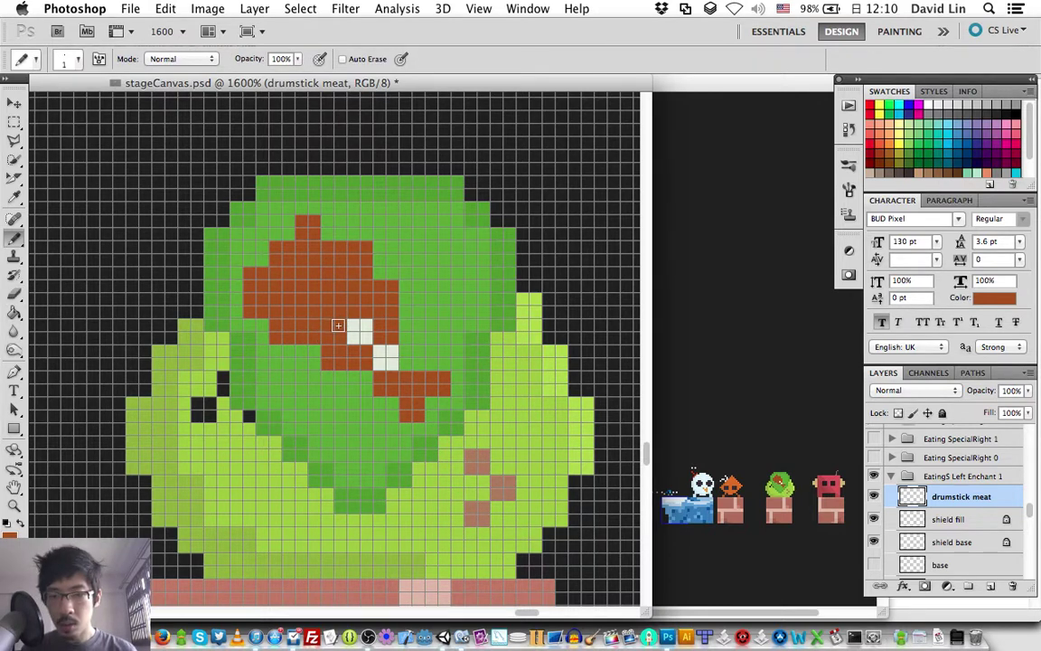
click(333, 226)
drag(338, 222, 338, 234)
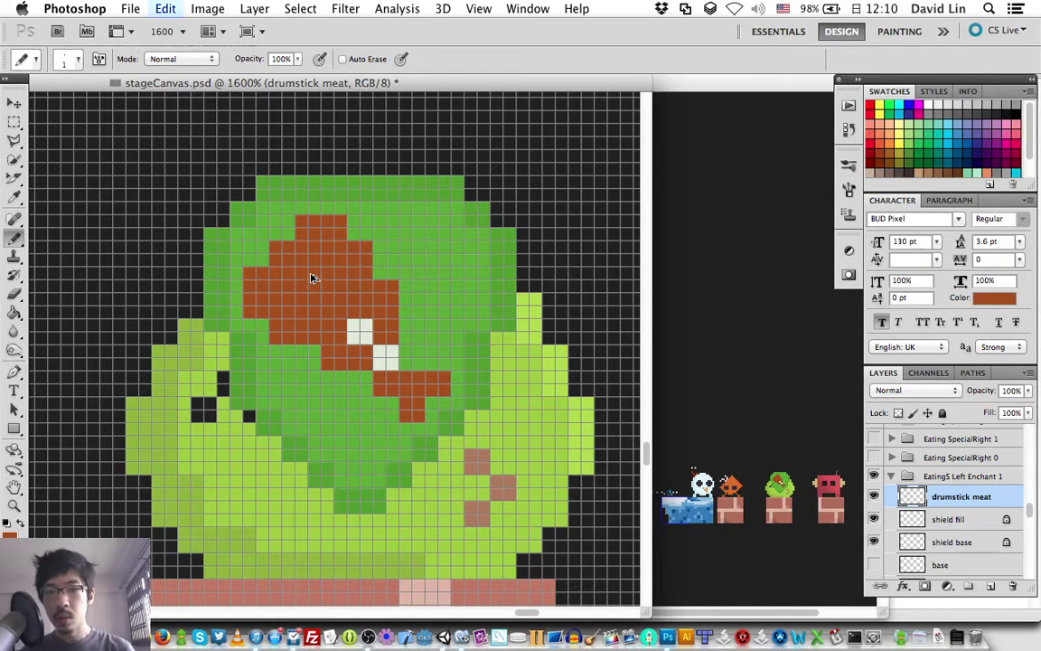
Undo the last stroke, add brown along the meat's upper-left edge and top nub, and save
key(ctrl+alt+z)
key(ctrl+alt+z)
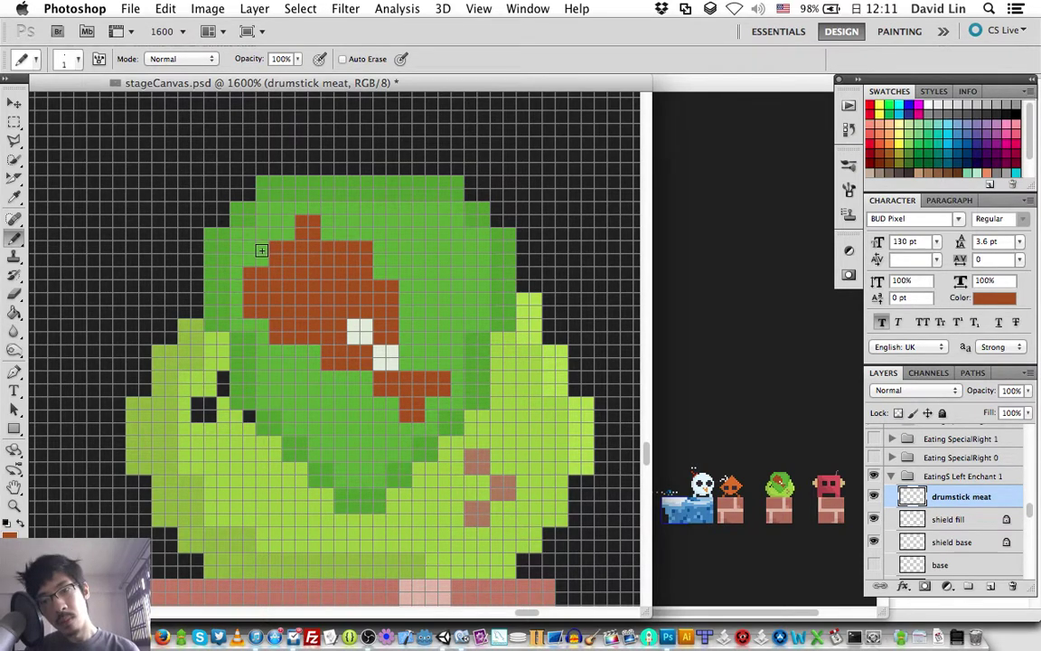
drag(261, 250, 261, 267)
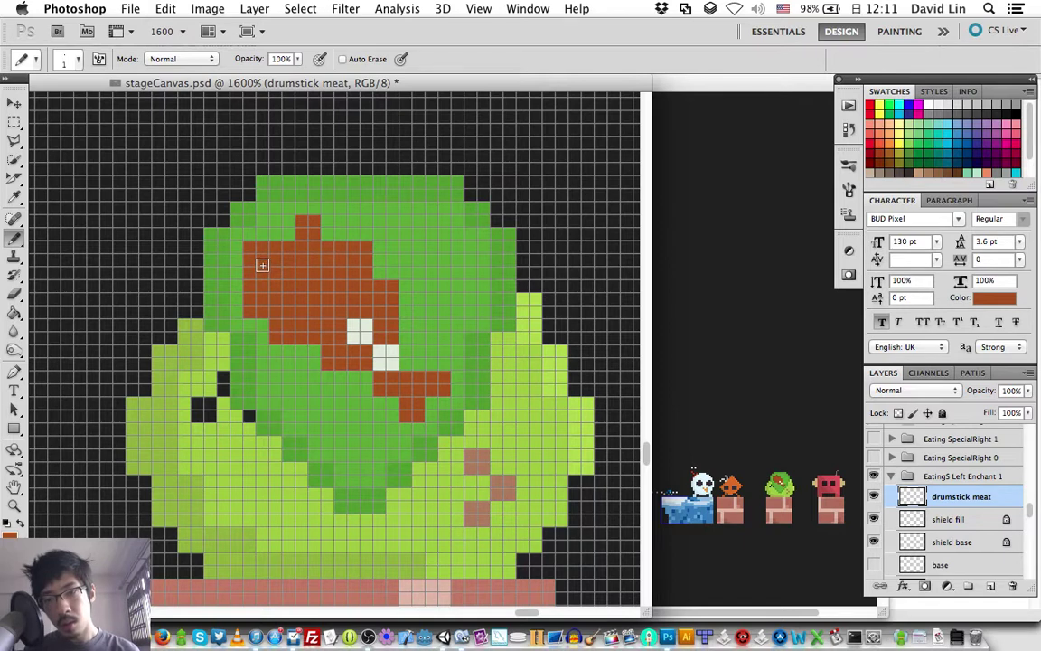
click(332, 224)
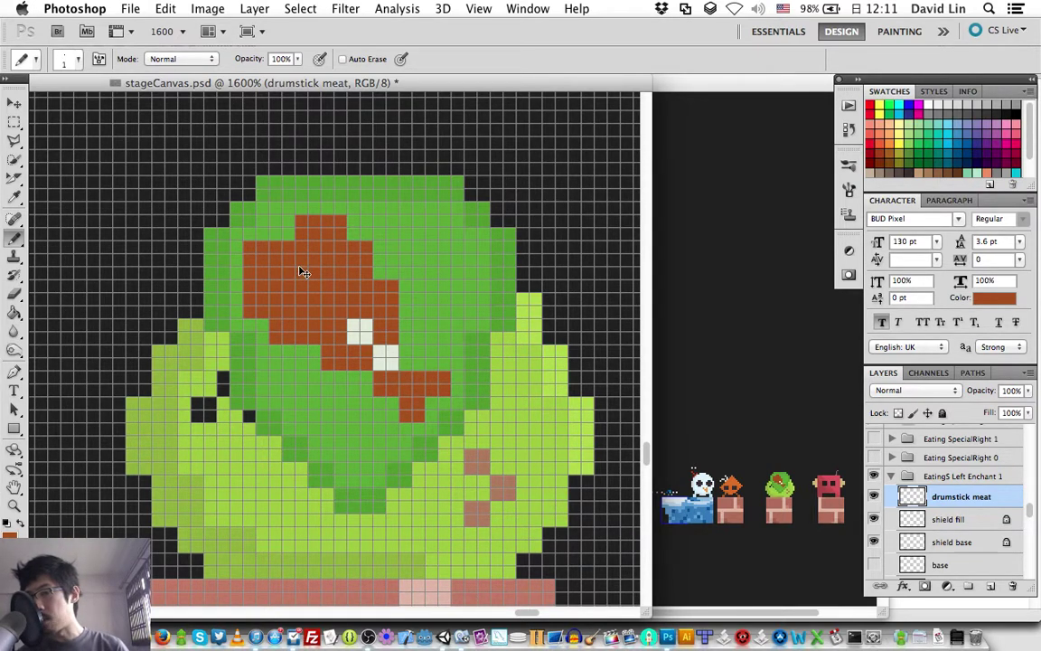
key(ctrl+s)
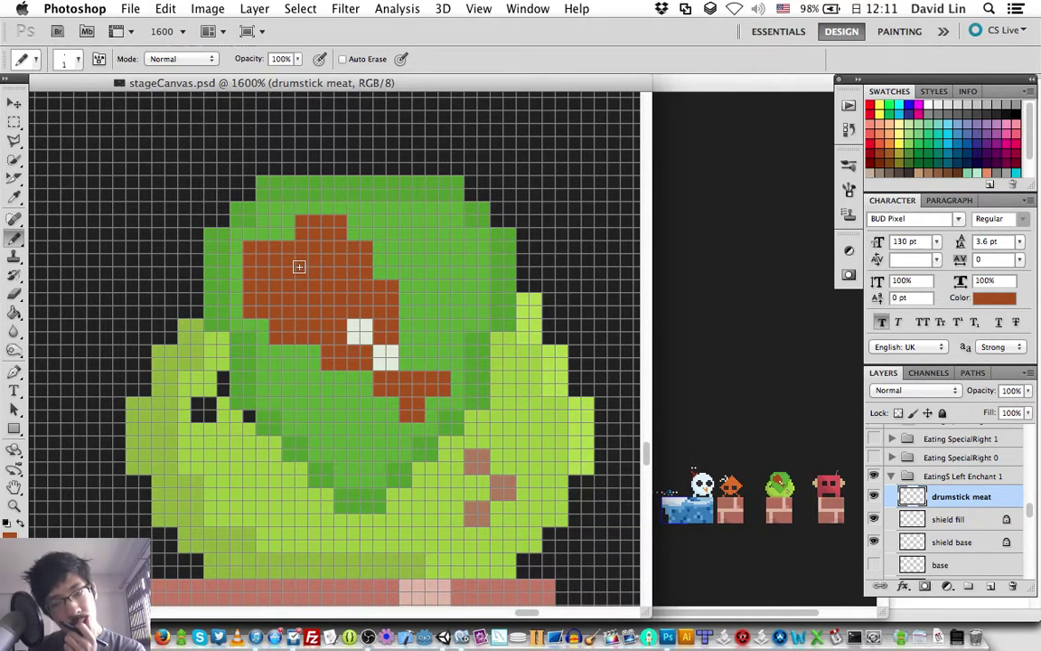
click(947, 541)
key(i)
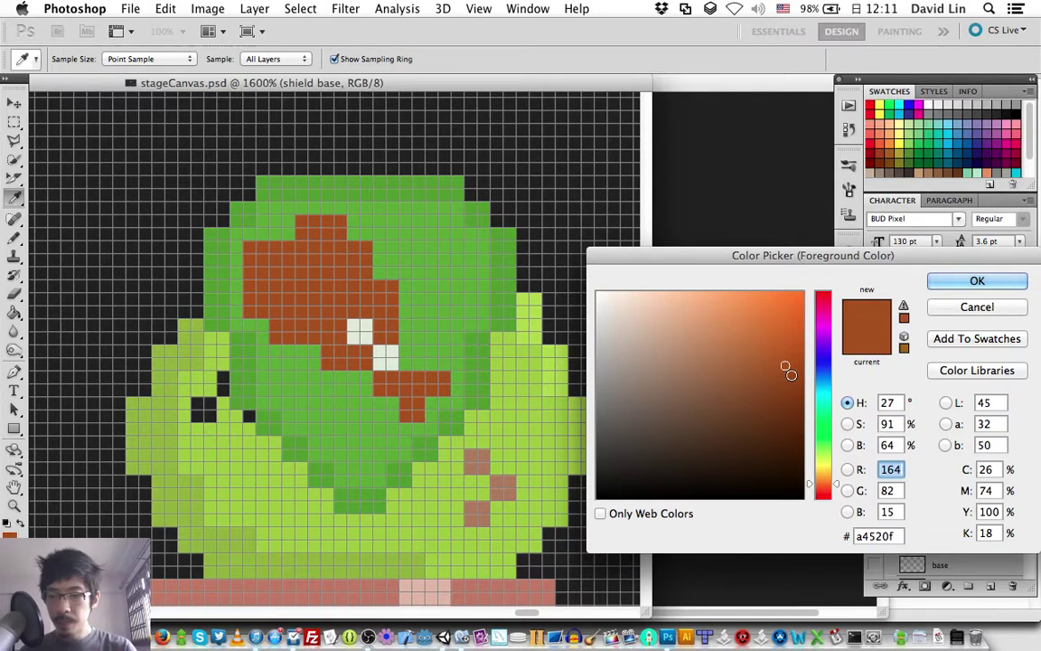
click(790, 373)
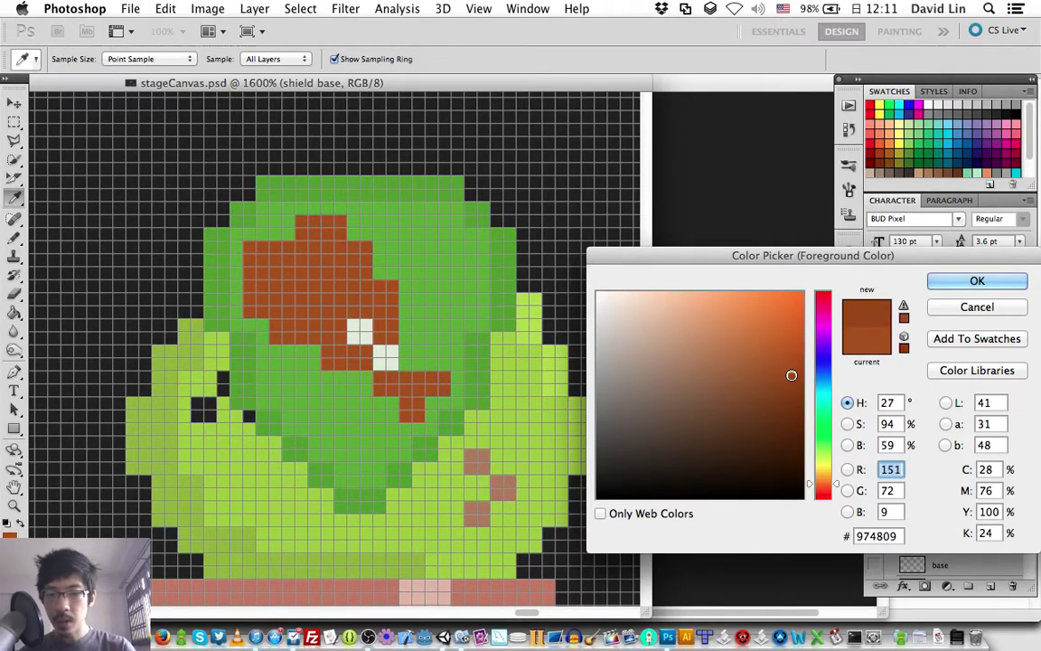
key(Return)
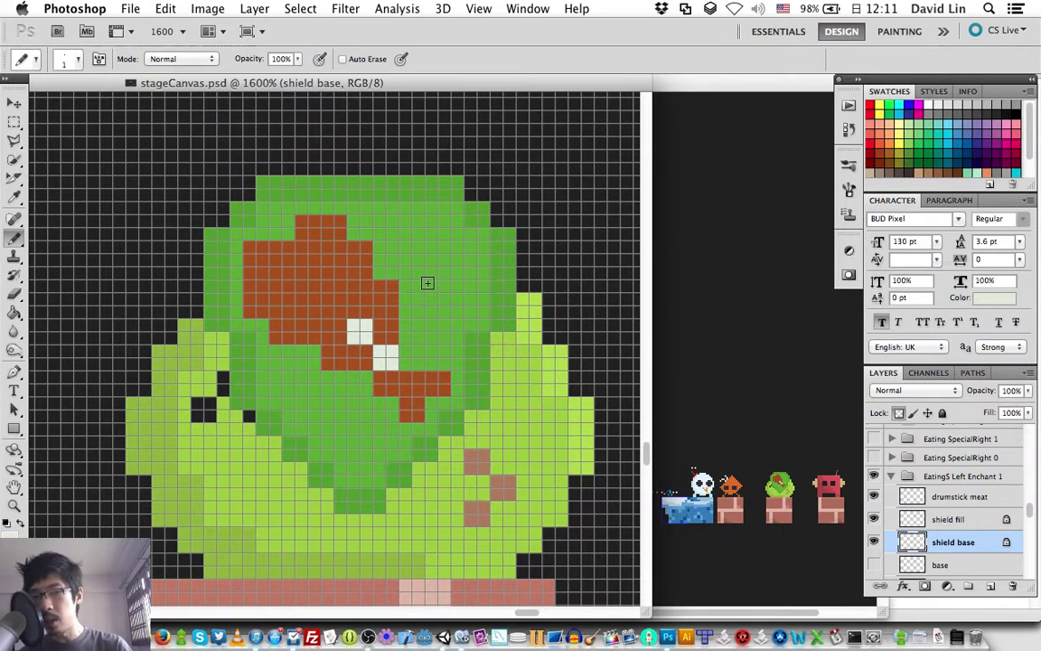
key(i)
click(506, 278)
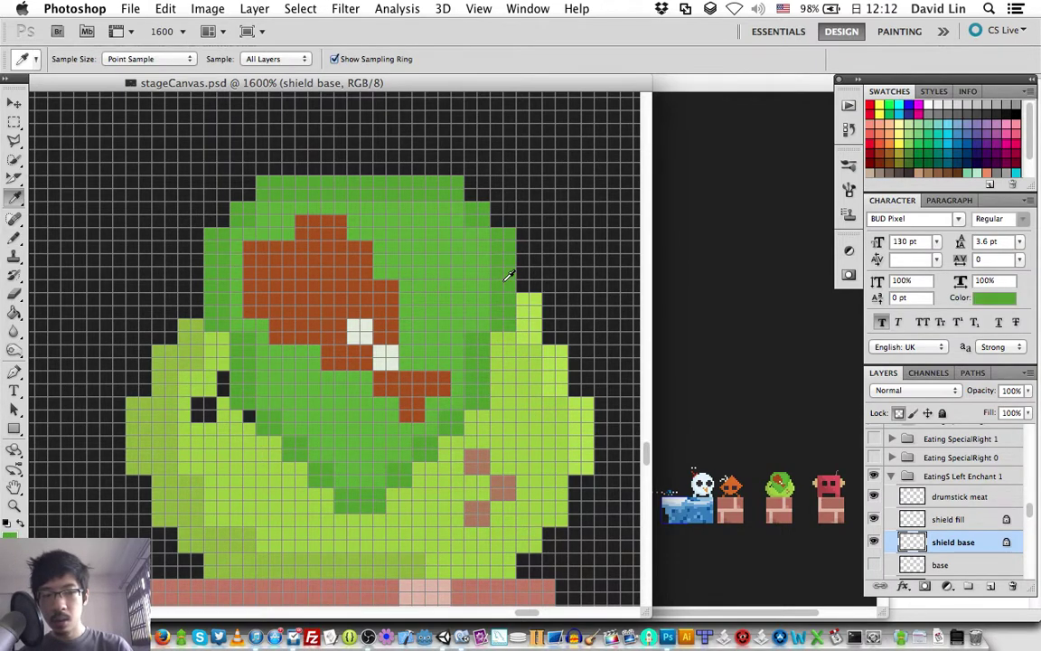
click(390, 288)
key(b)
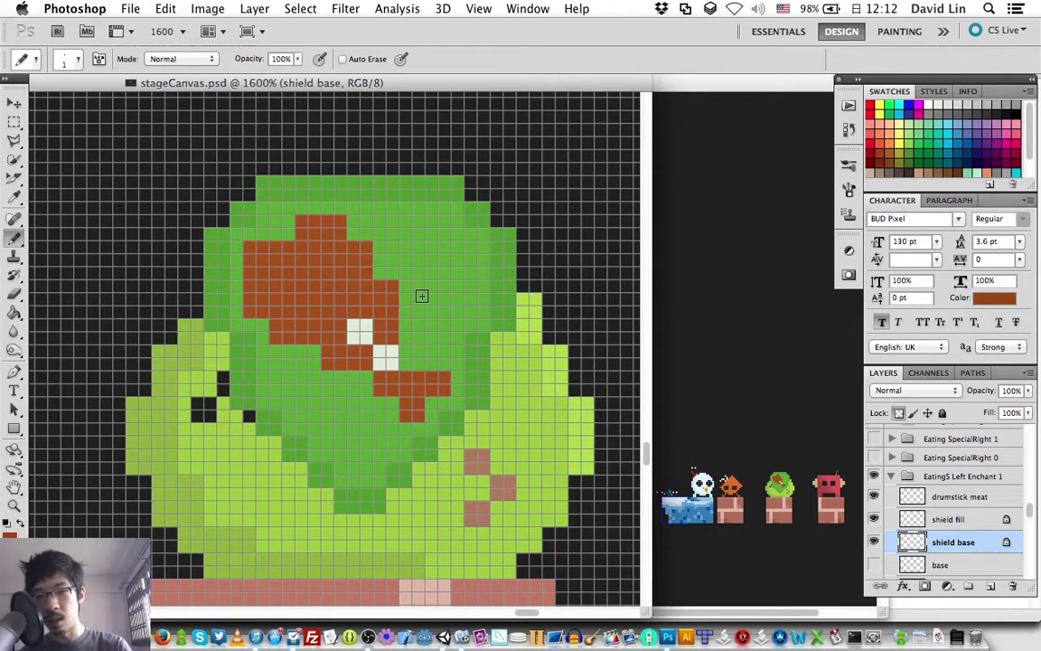
right_click(445, 361)
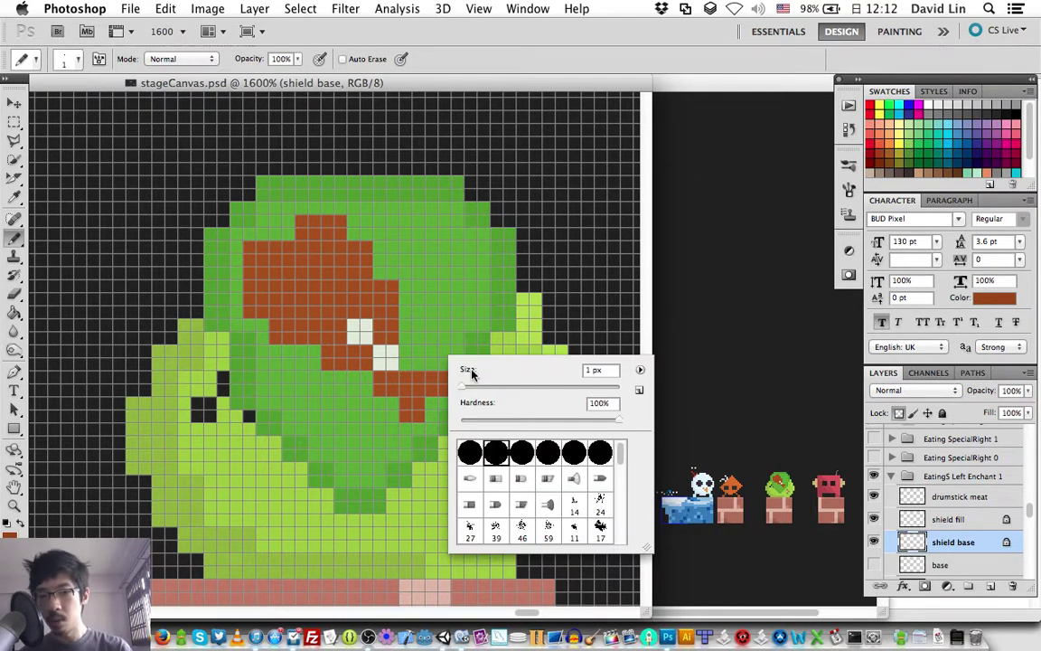
drag(463, 388, 470, 388)
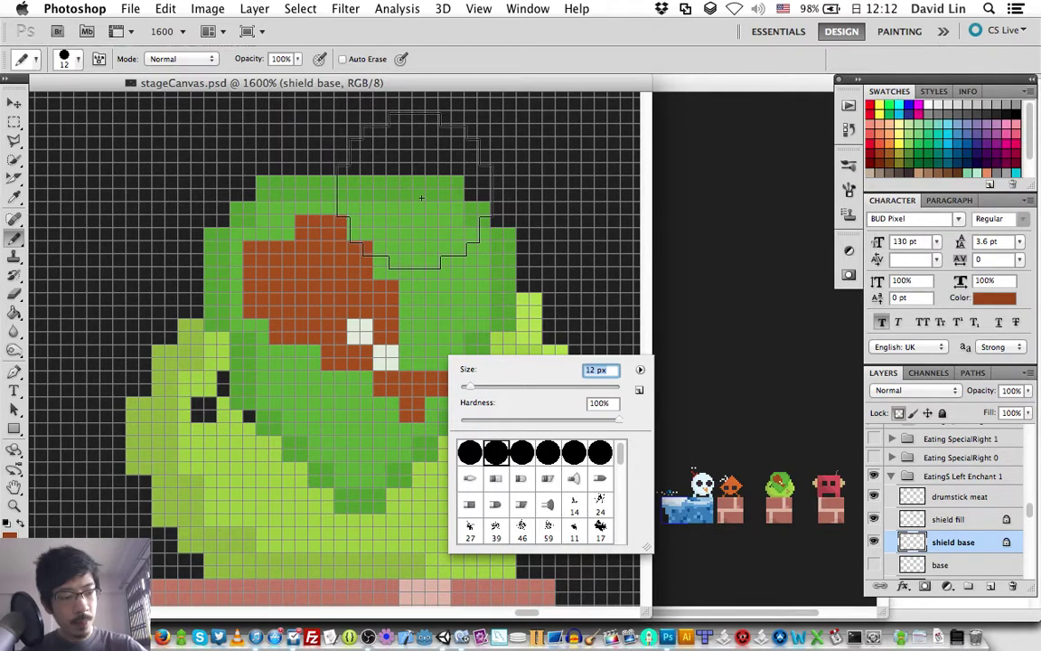
key(alt+BackSpace)
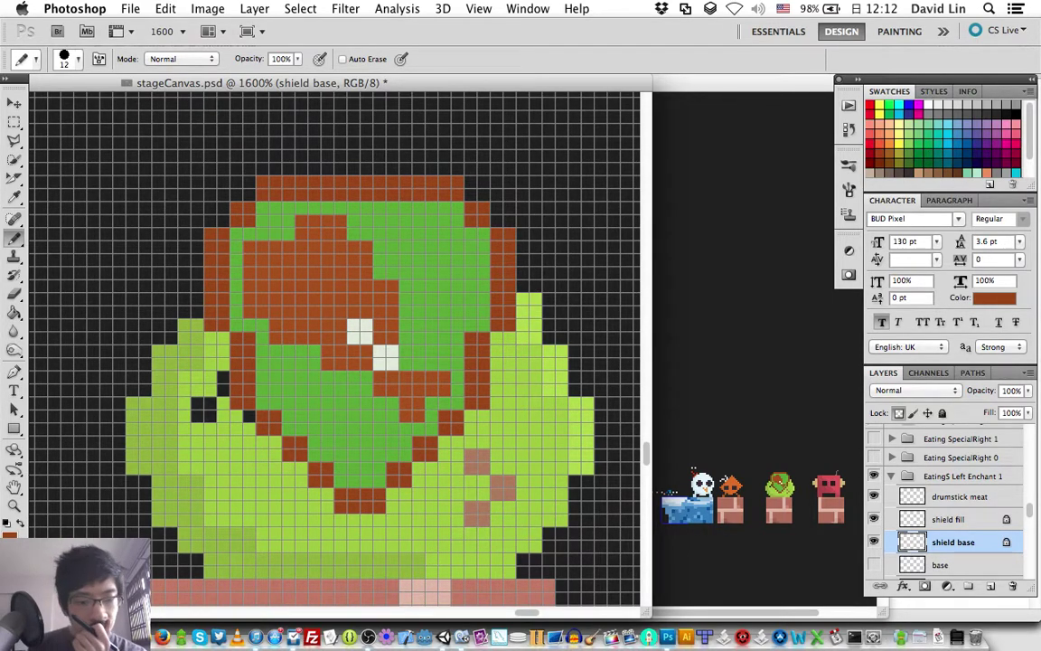
click(9, 533)
key(Escape)
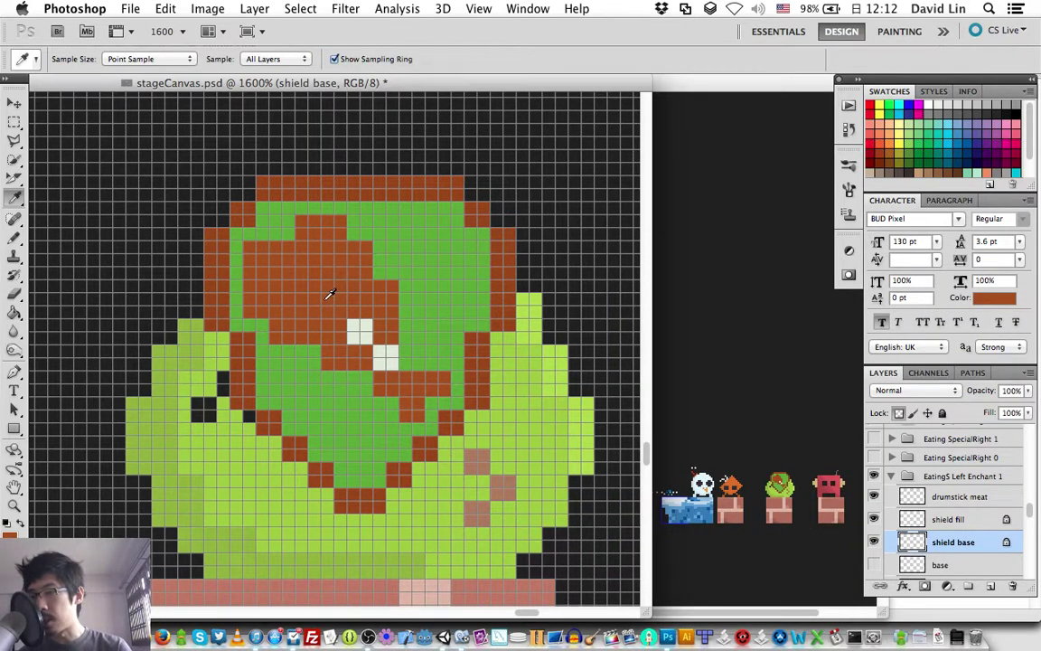
click(11, 533)
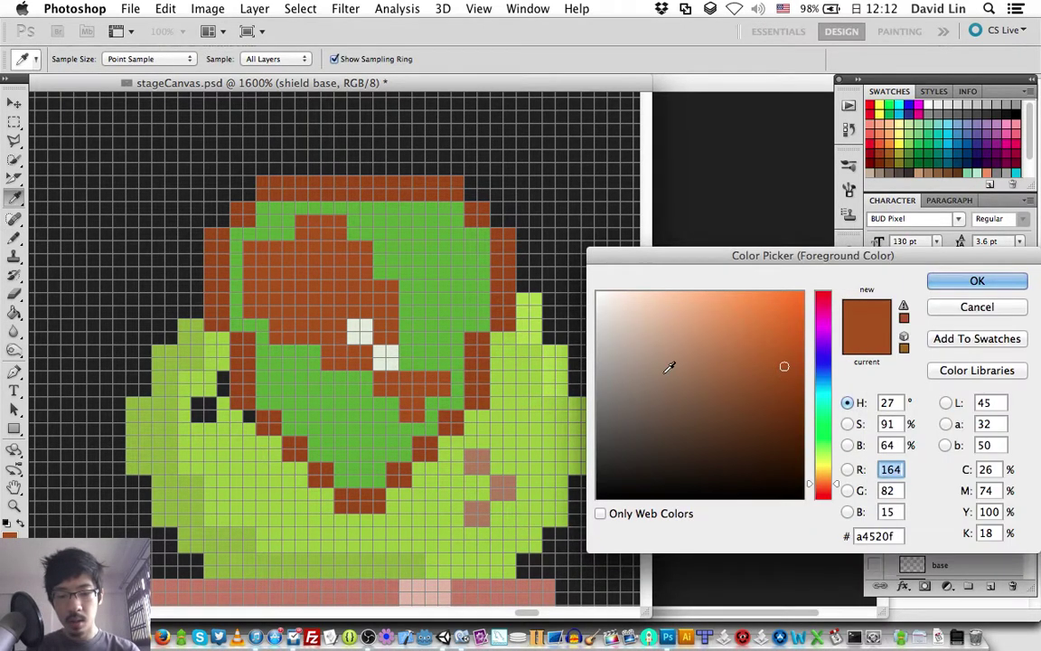
click(769, 350)
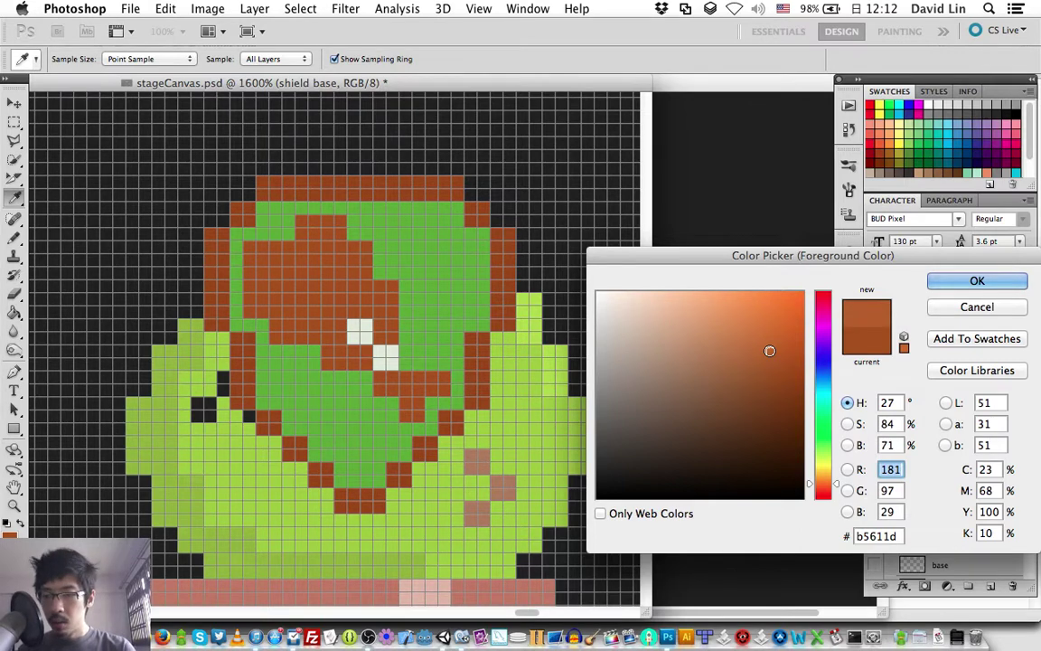
key(Return)
key(b)
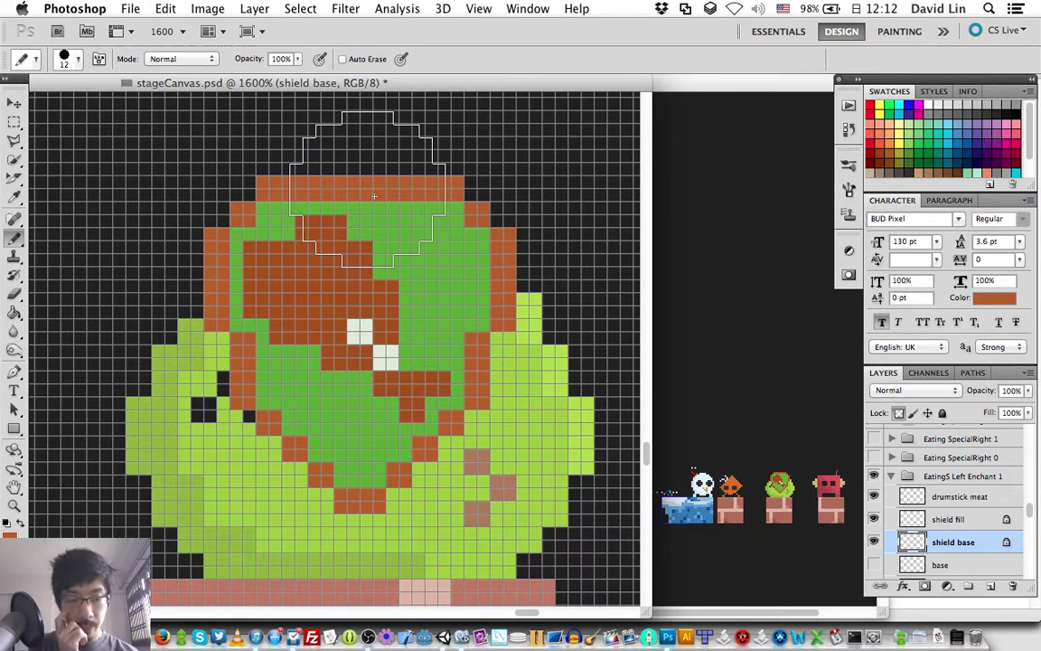
key(x)
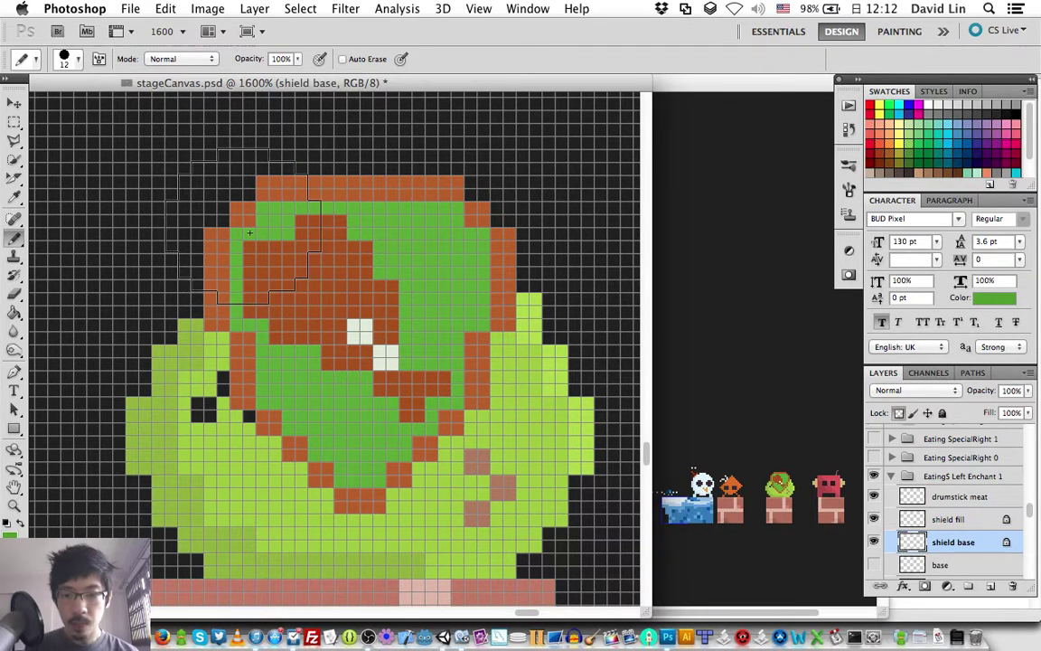
mouse_move(248, 233)
mouse_down()
mouse_move(262, 411)
mouse_move(326, 460)
mouse_up()
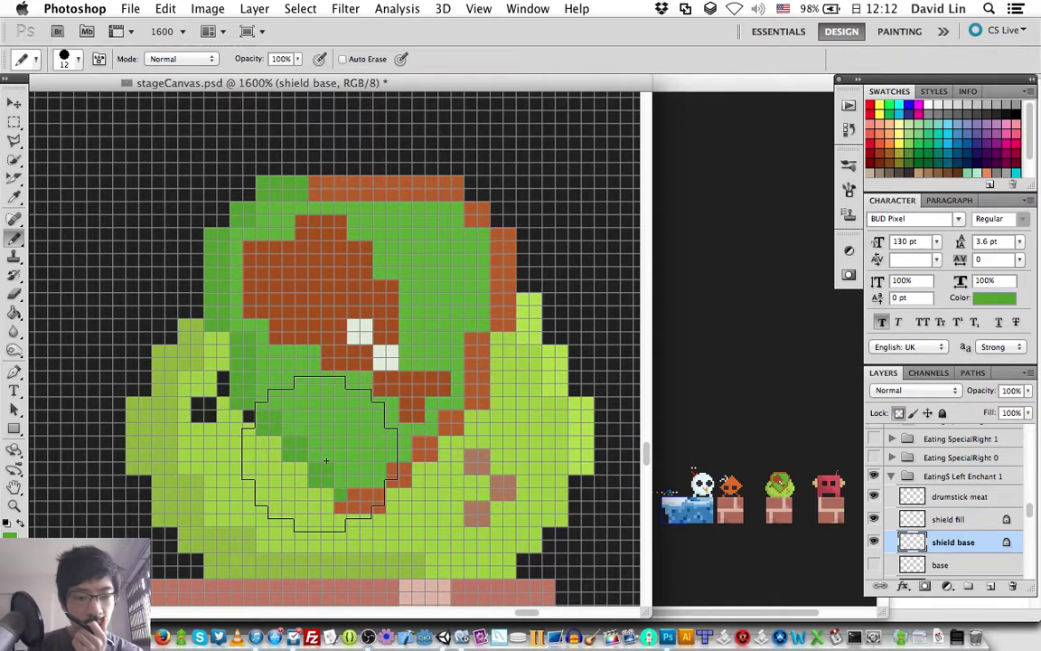
drag(326, 461, 433, 425)
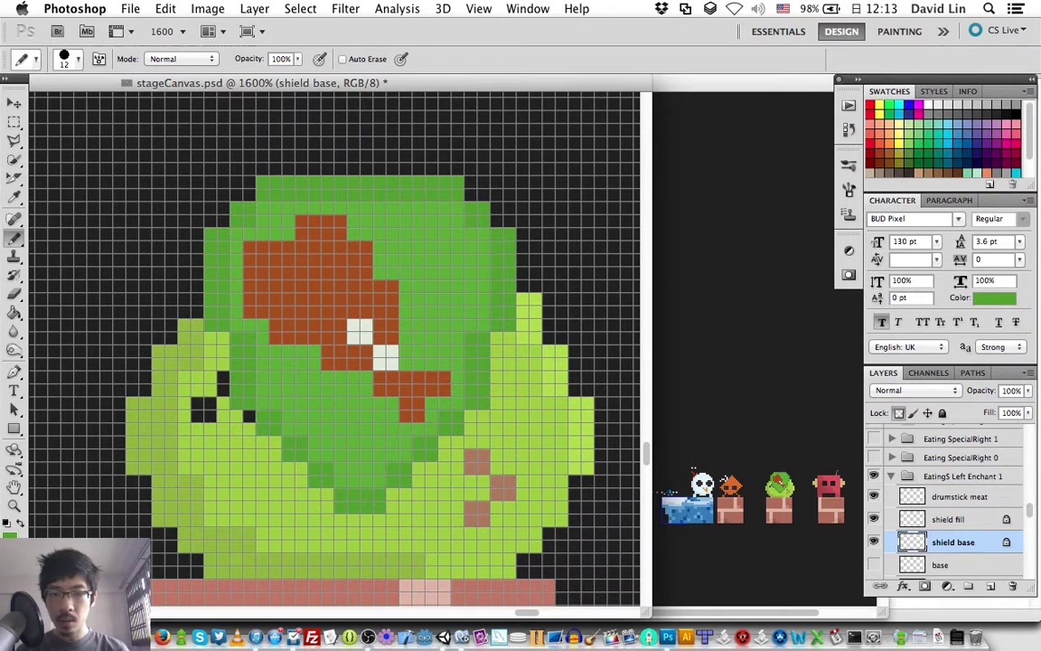
Darken the foreground green slightly in the Color Picker
click(10, 534)
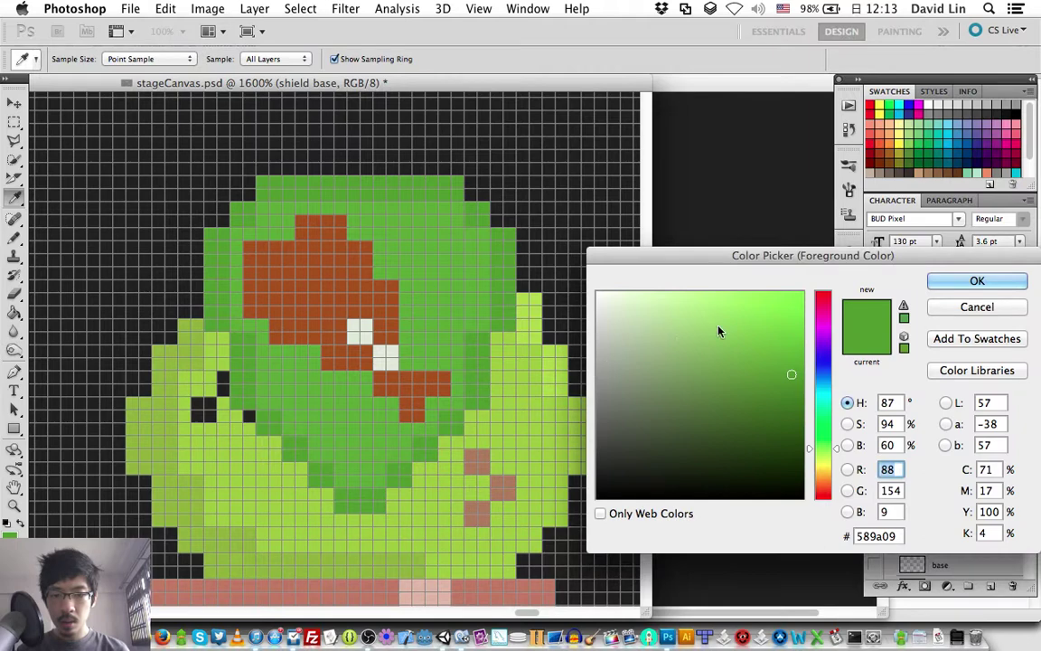
click(791, 384)
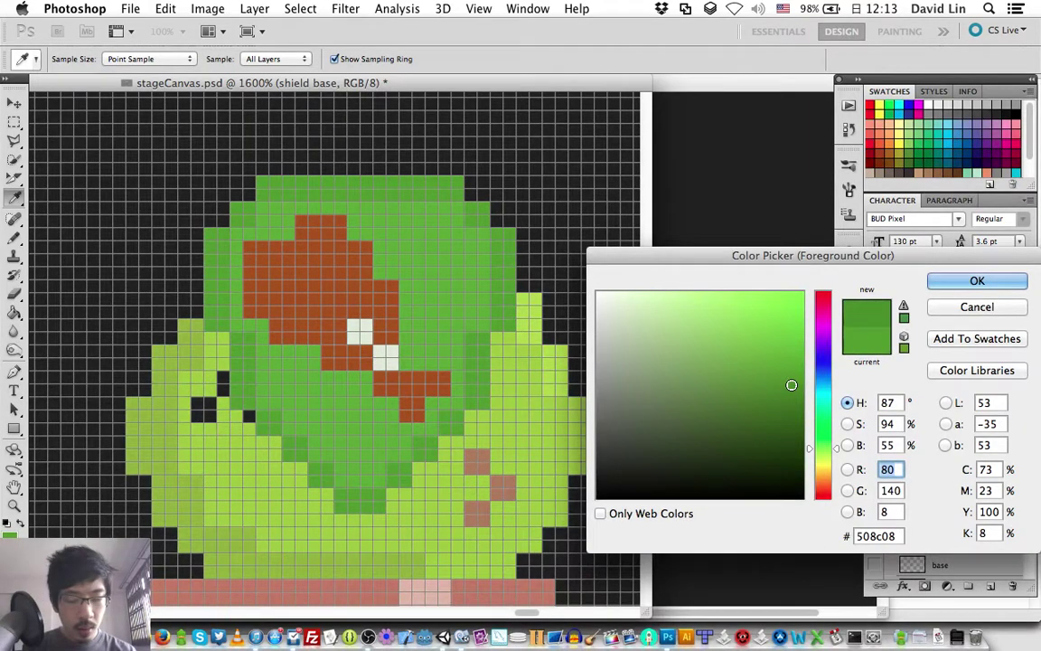
key(Return)
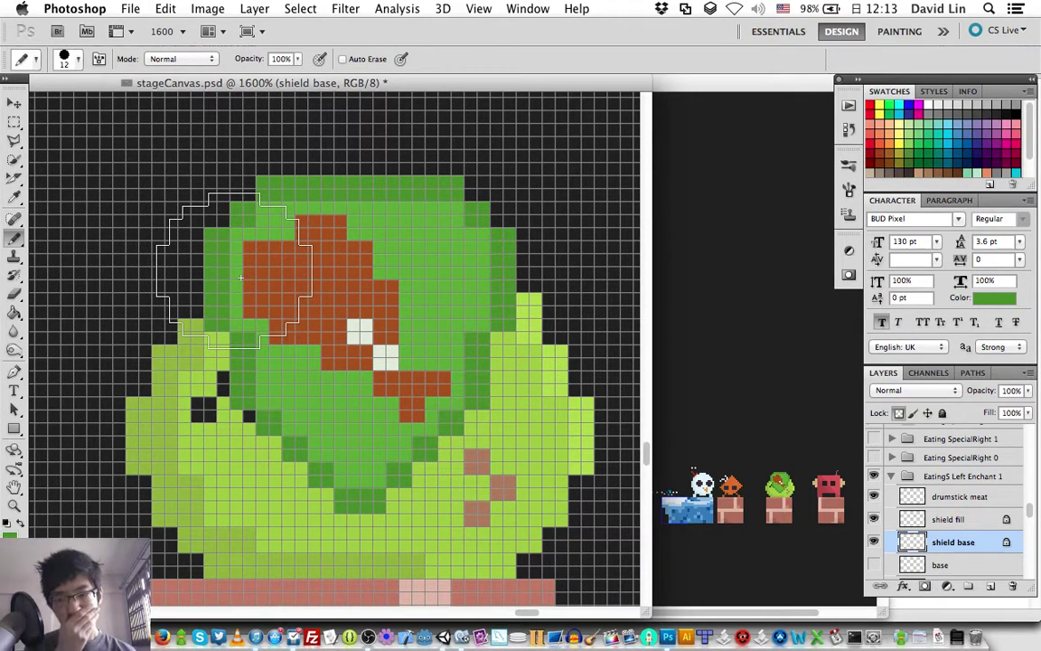
Step back through recent edits to compare the shield outline, then save stageCanvas.psd
key(super+z)
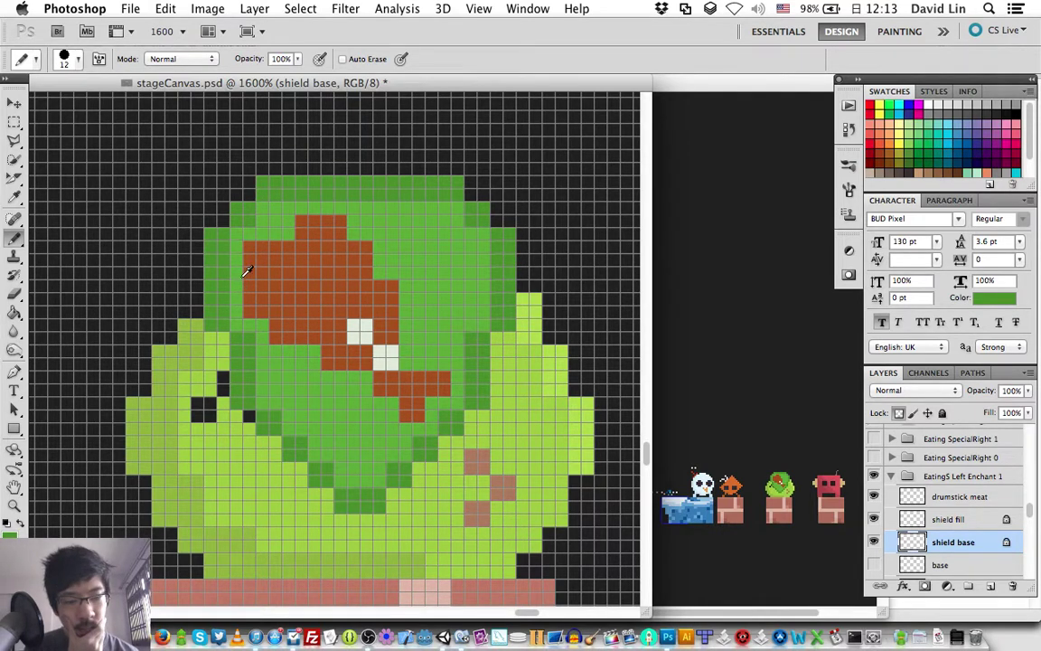
key(super+z)
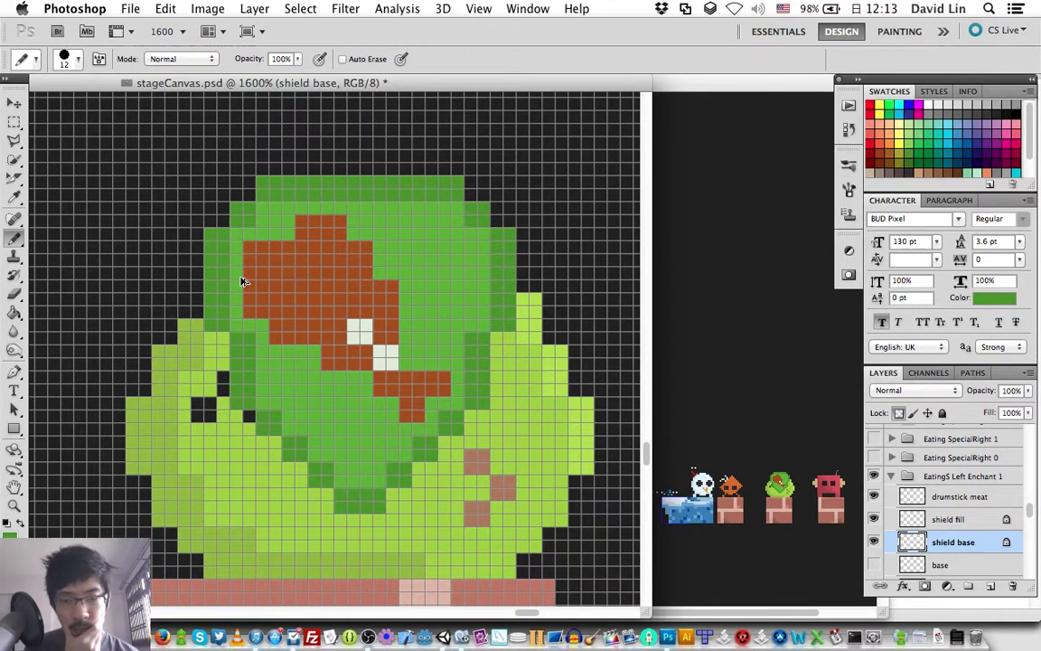
key(super+z)
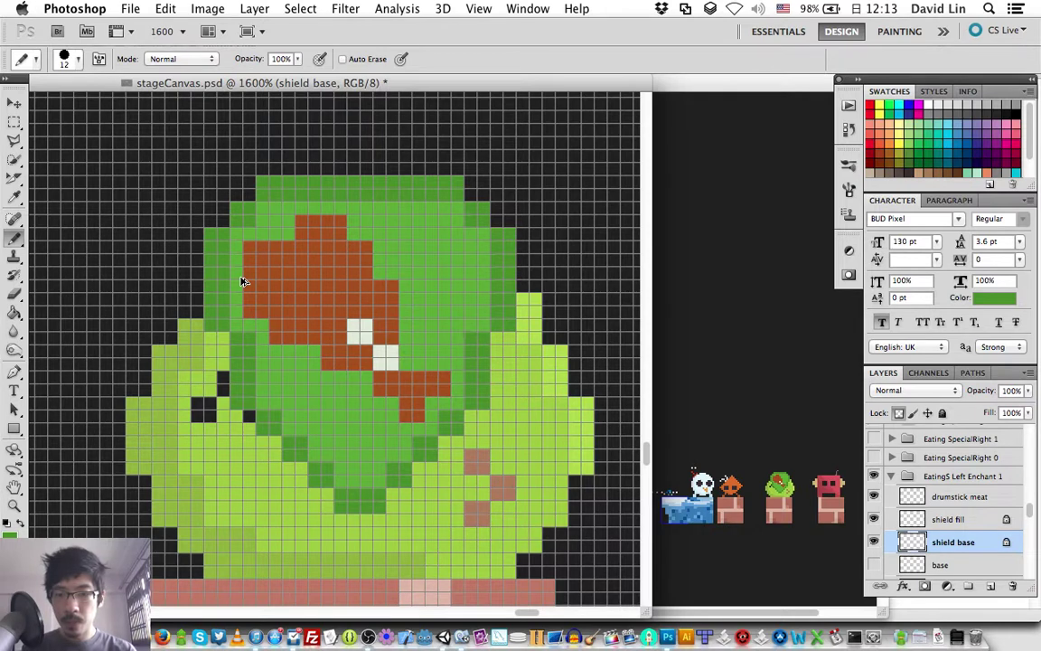
key(super+z)
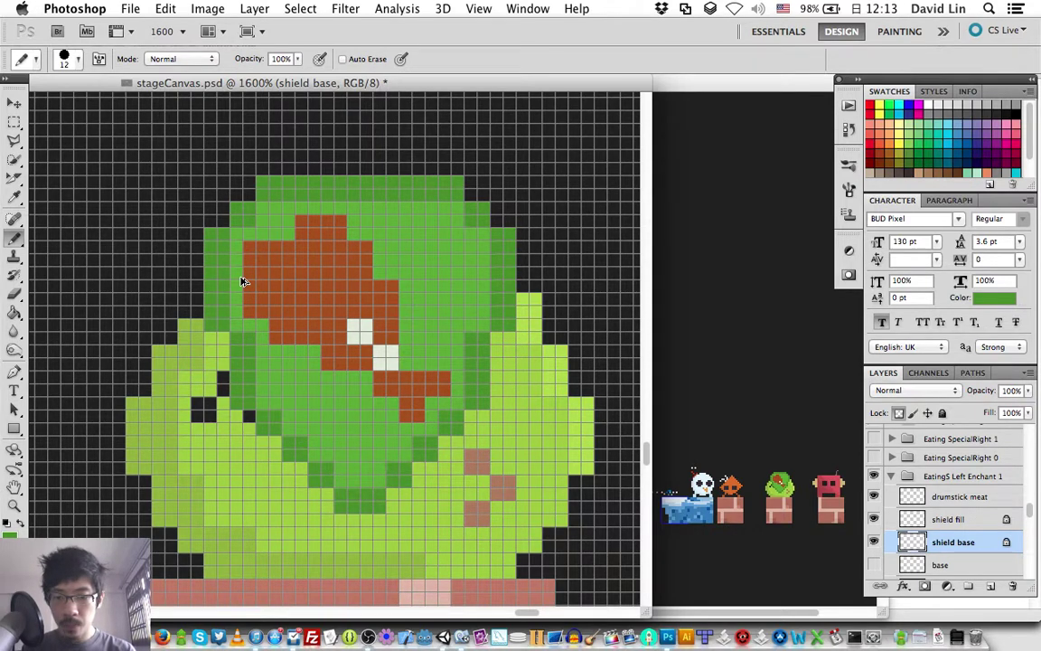
key(super+z)
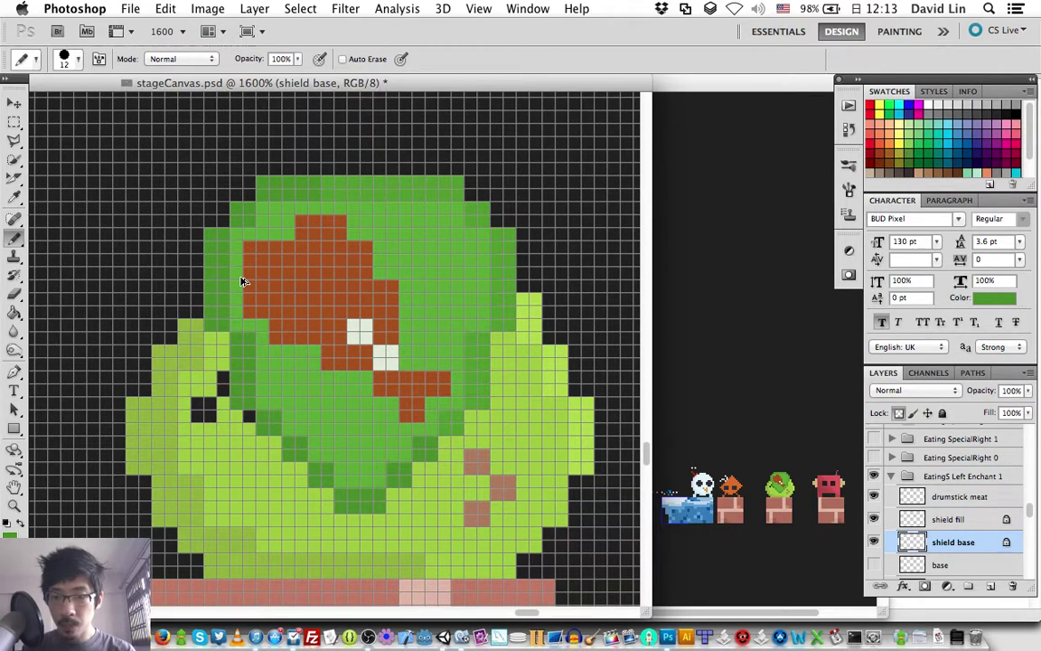
key(super+z)
key(super+z)
key(super+s)
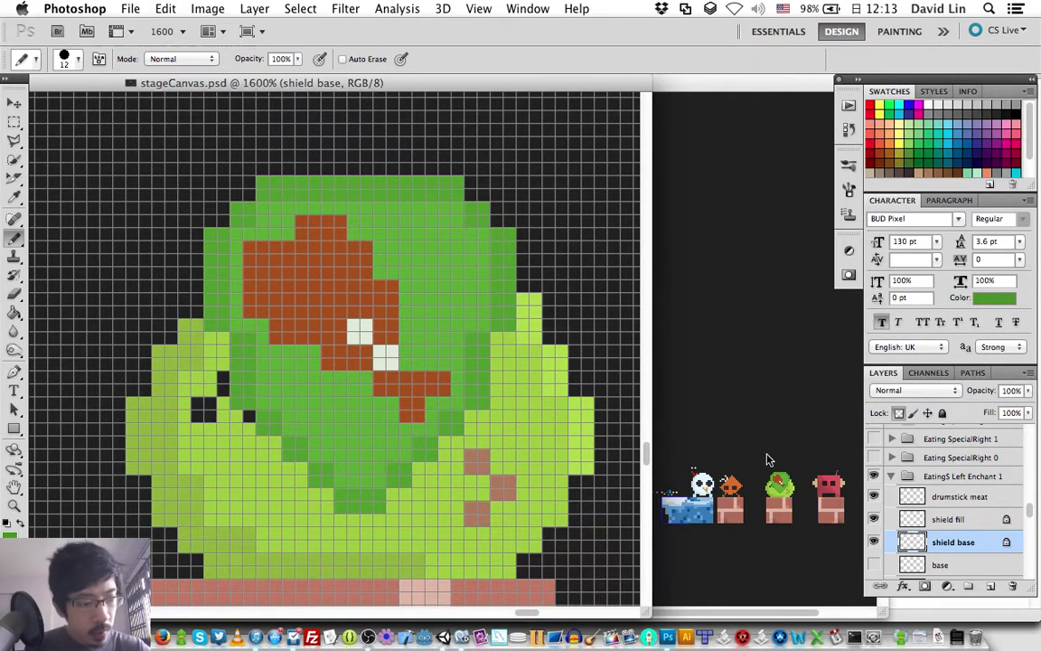
Collapse the EatingS Left Enchant 1 group, toggle its visibility to compare, and save
click(893, 476)
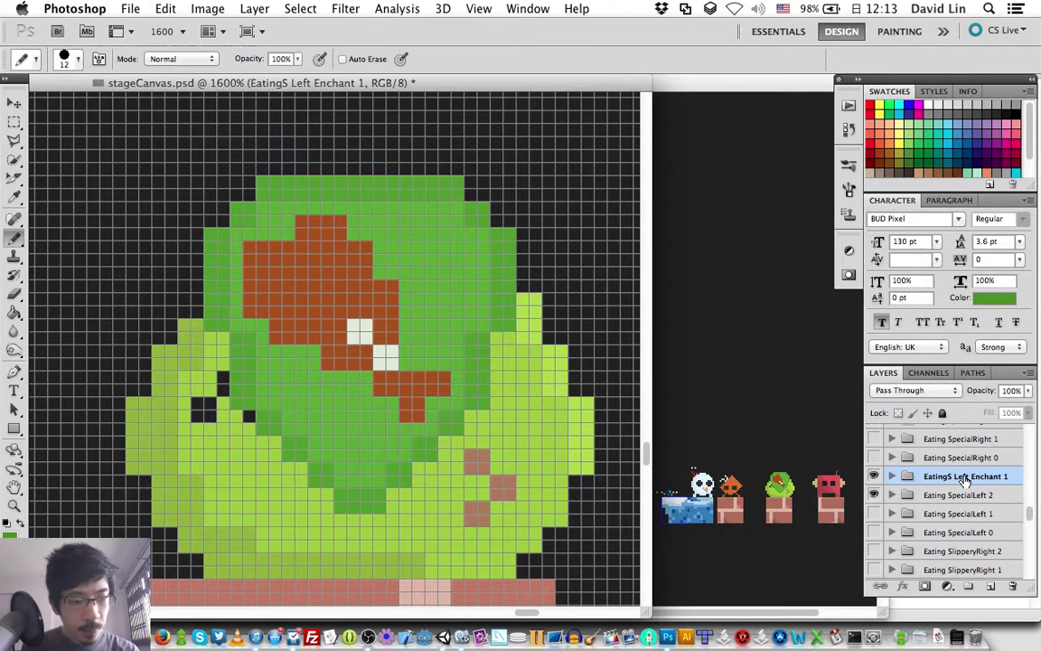
click(875, 477)
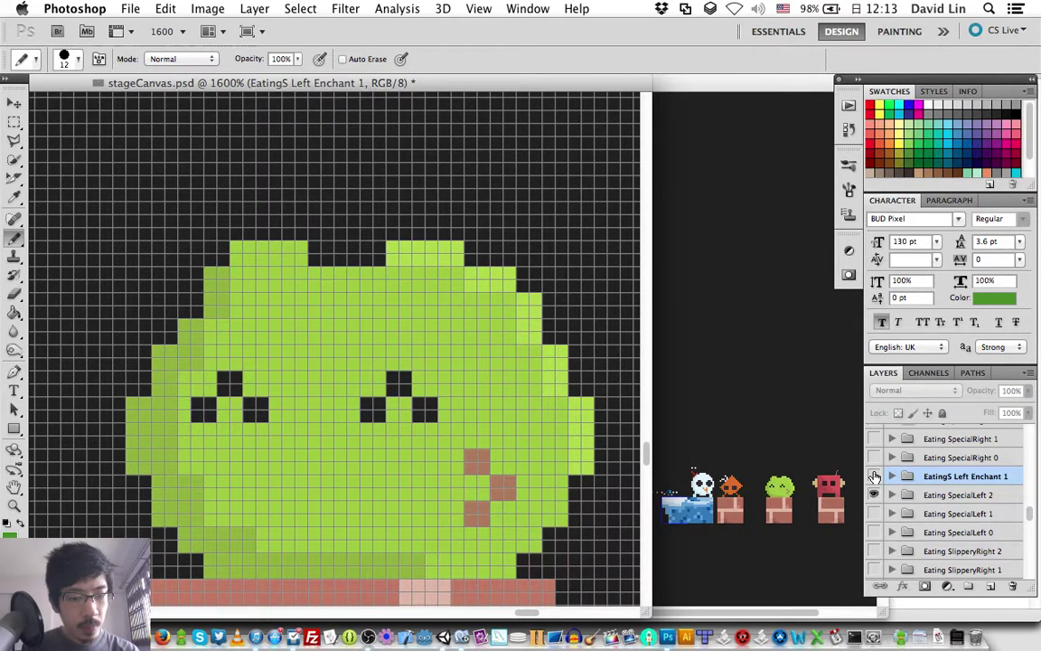
click(875, 477)
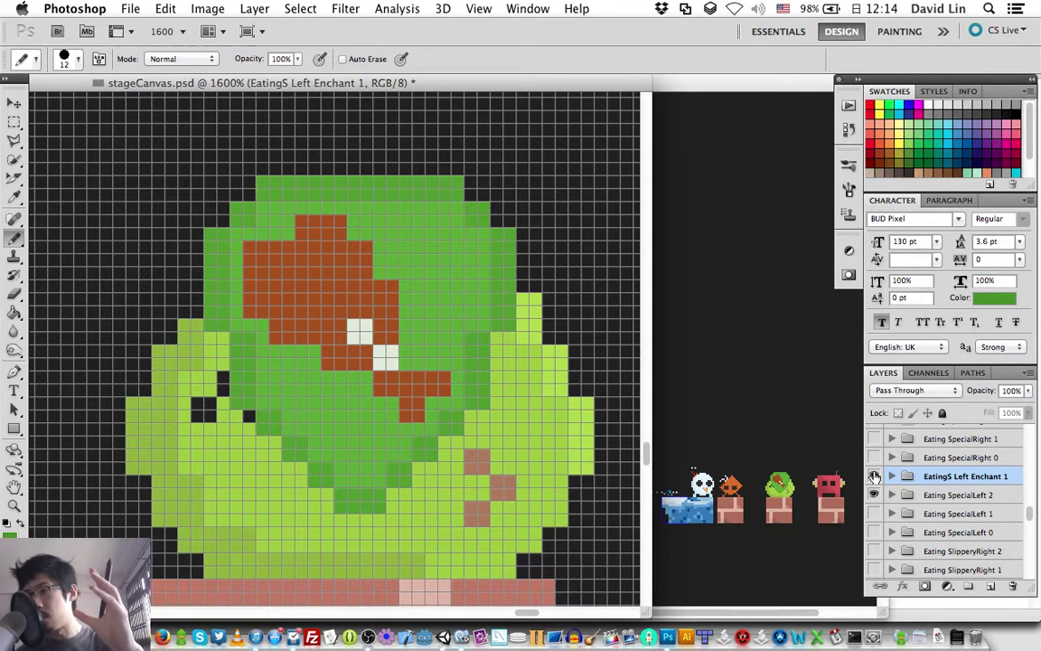
click(874, 476)
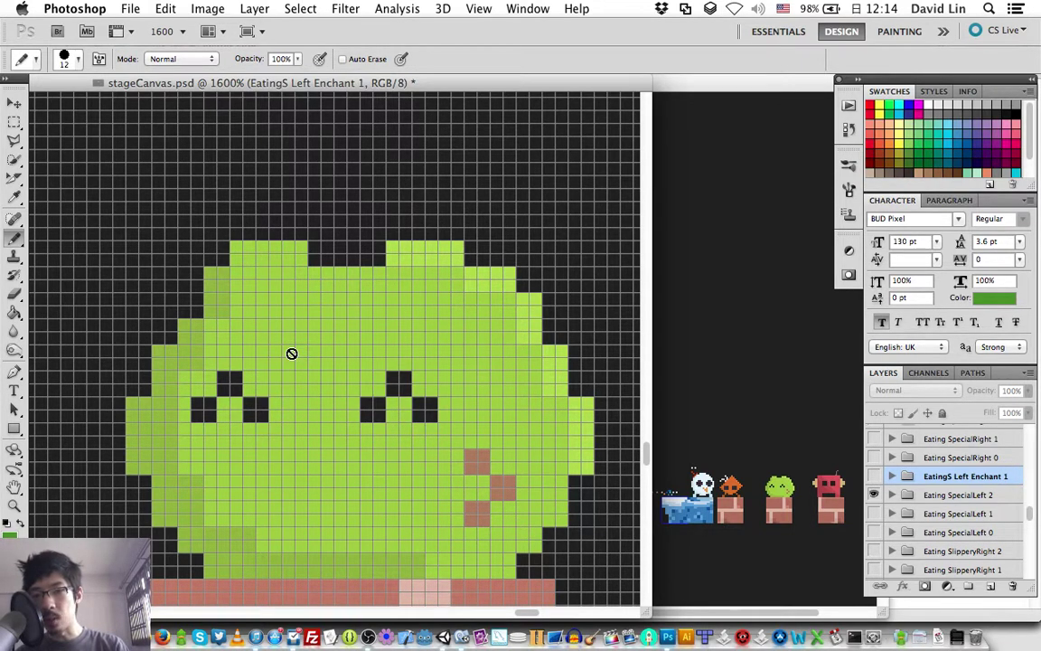
click(874, 480)
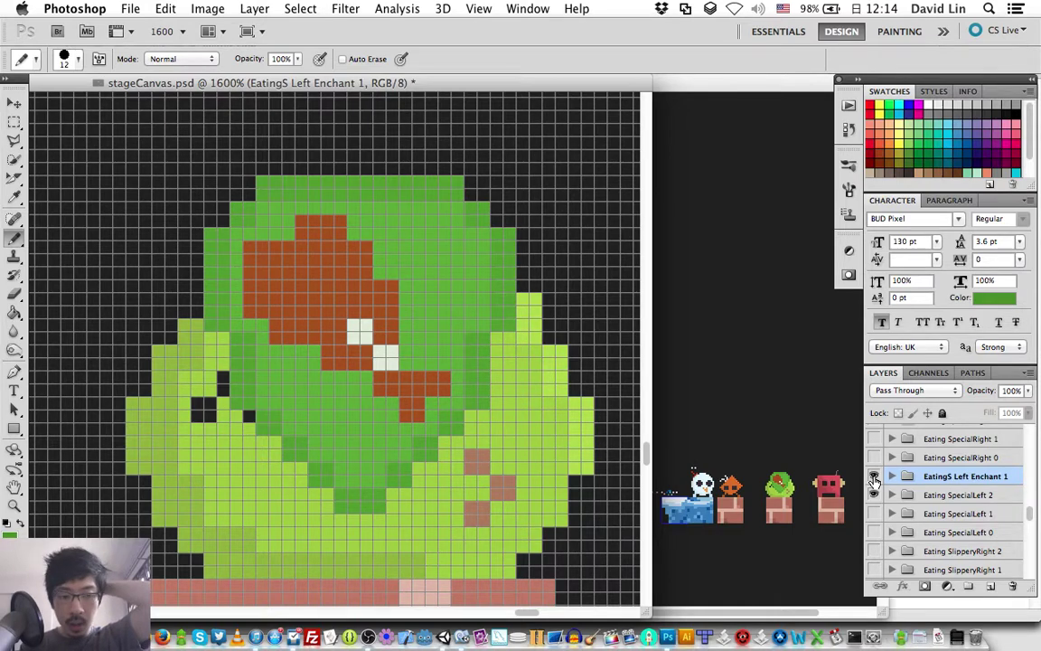
click(873, 479)
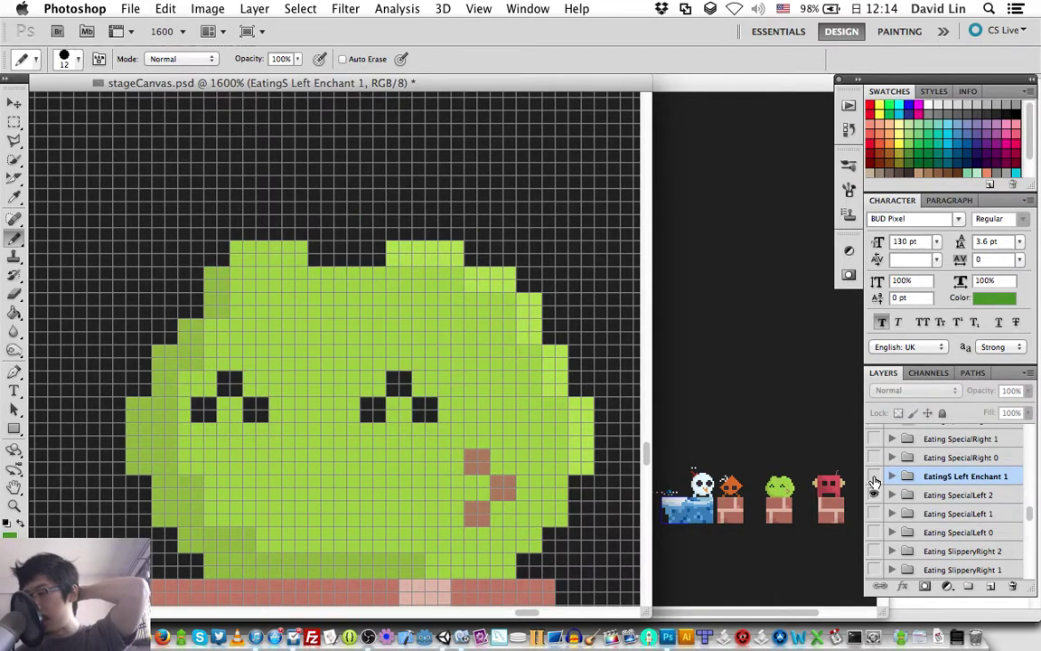
click(874, 479)
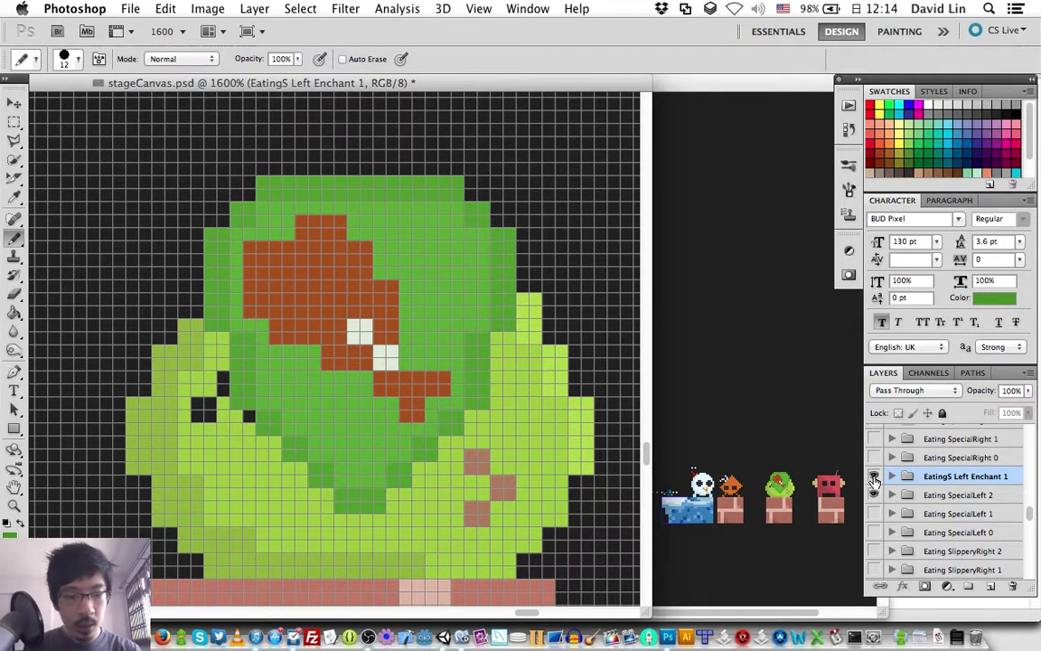
key(ctrl+s)
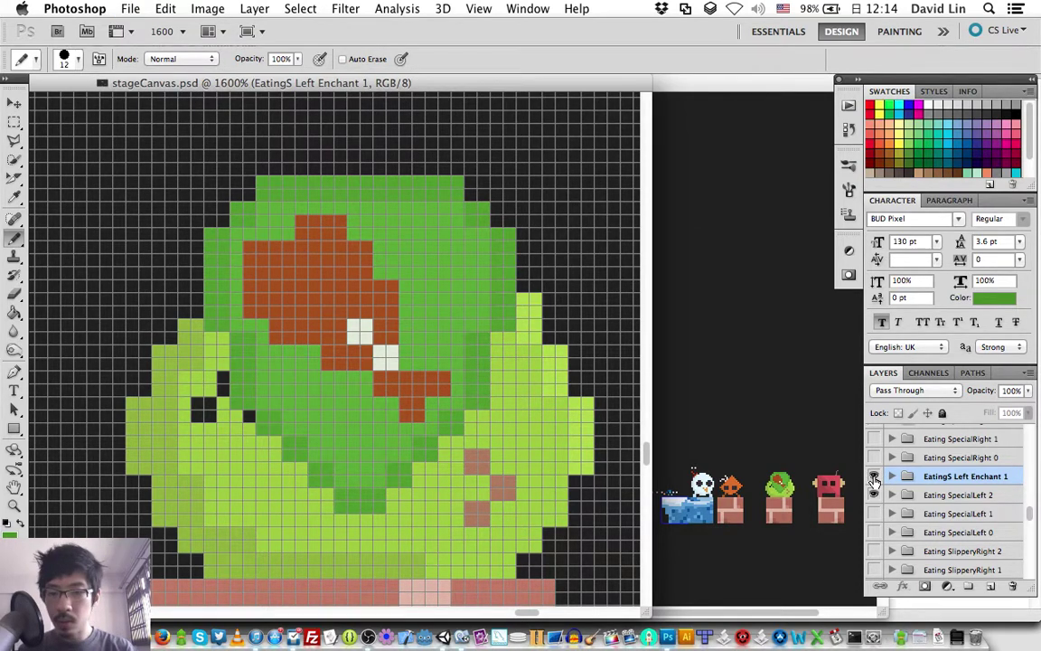
Expand the group to inspect its drumstick and shield layers, then show it again
click(874, 476)
click(892, 476)
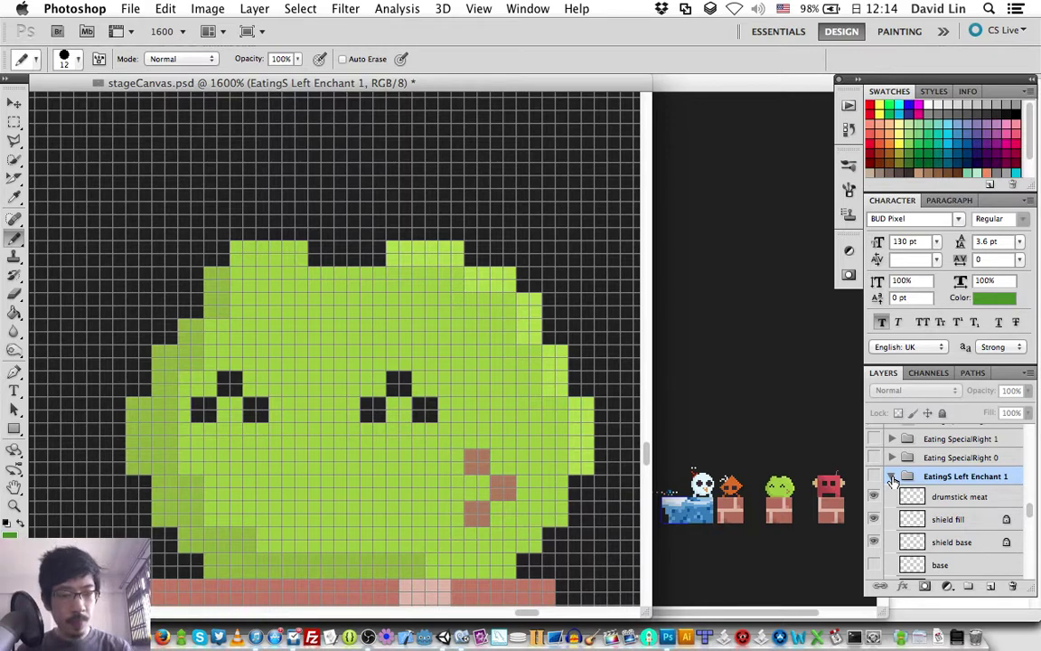
click(892, 476)
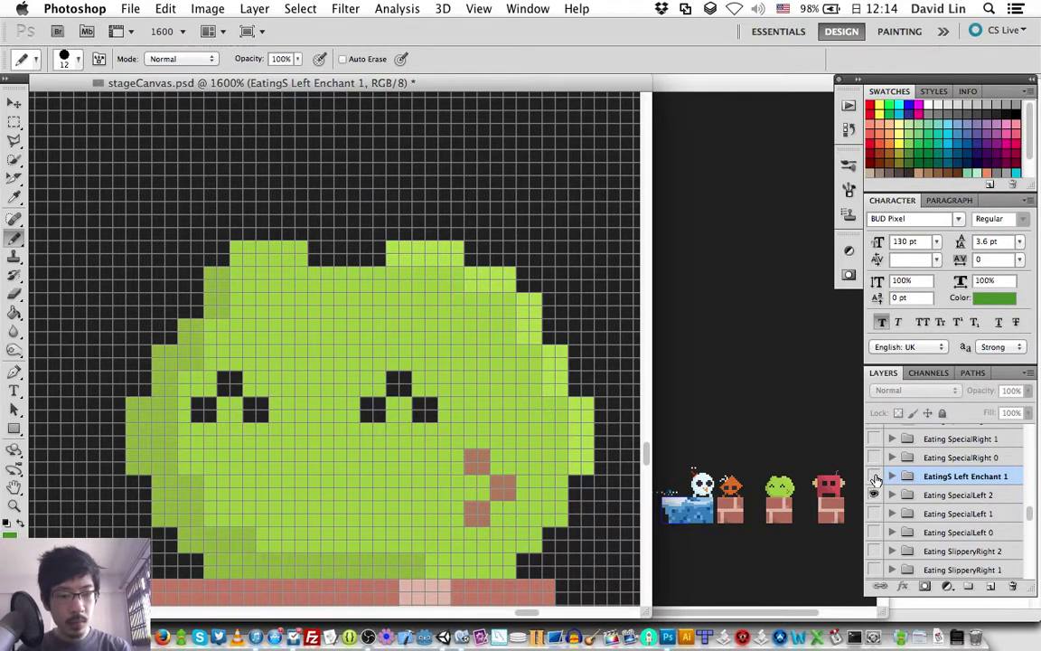
click(874, 476)
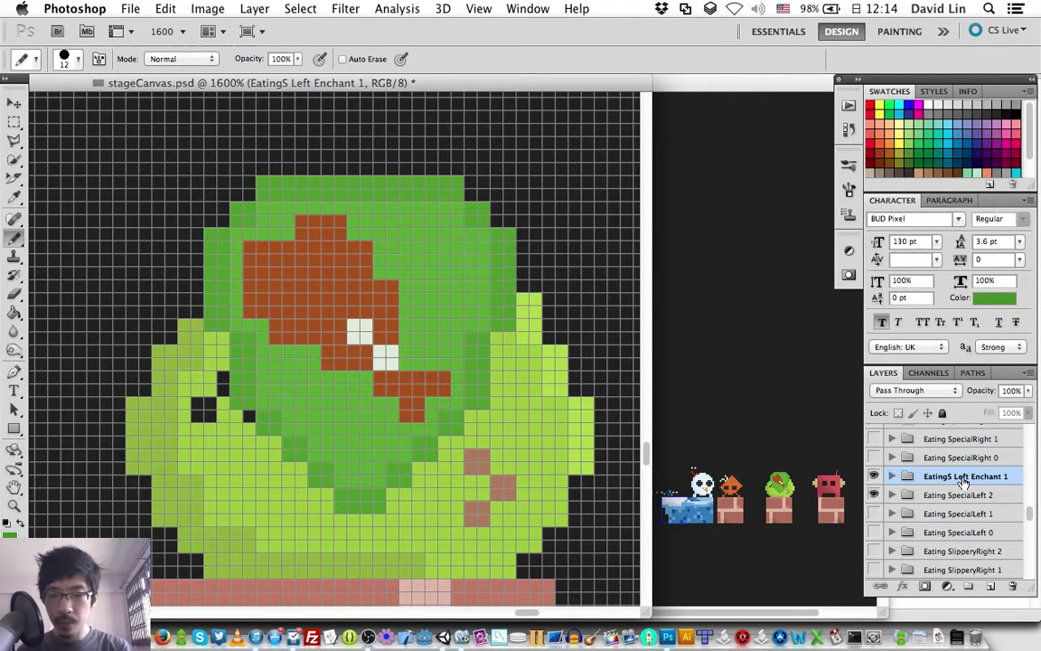
Rename EatingS Left Enchant 1 to 'Eating Special Shield', save, and hide it and Eating SpecialLeft 2
double_click(964, 476)
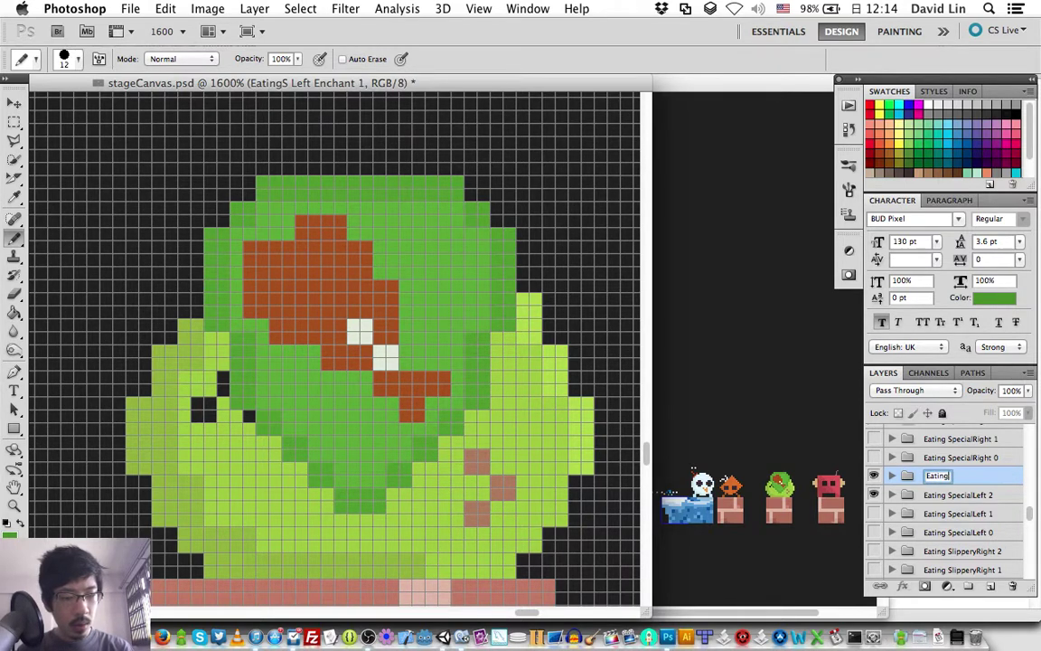
text(Eating Special)
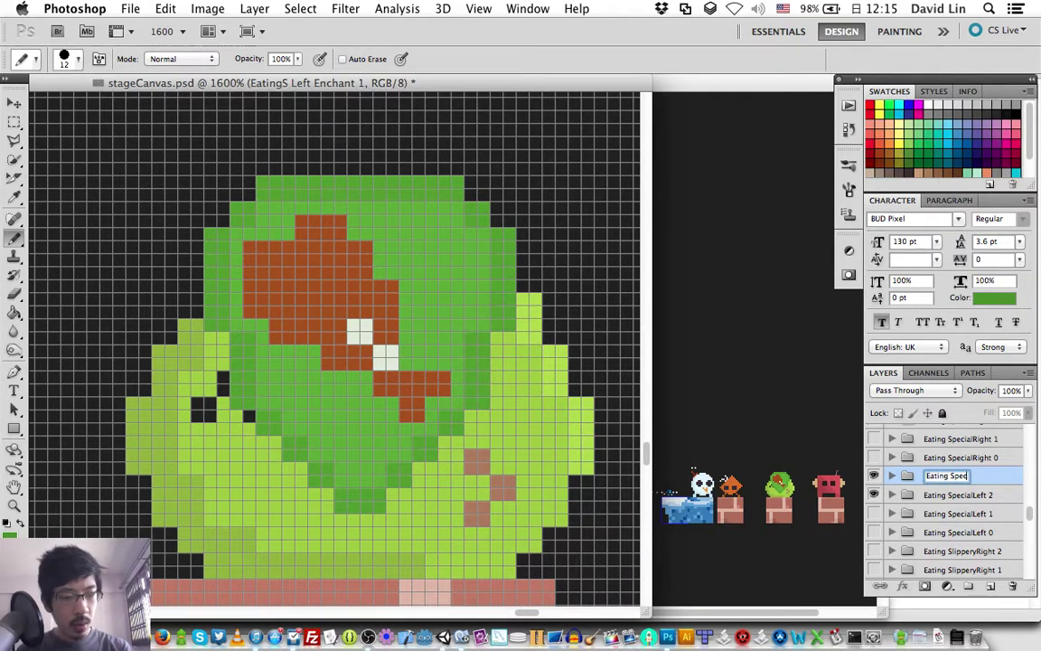
text( Shield)
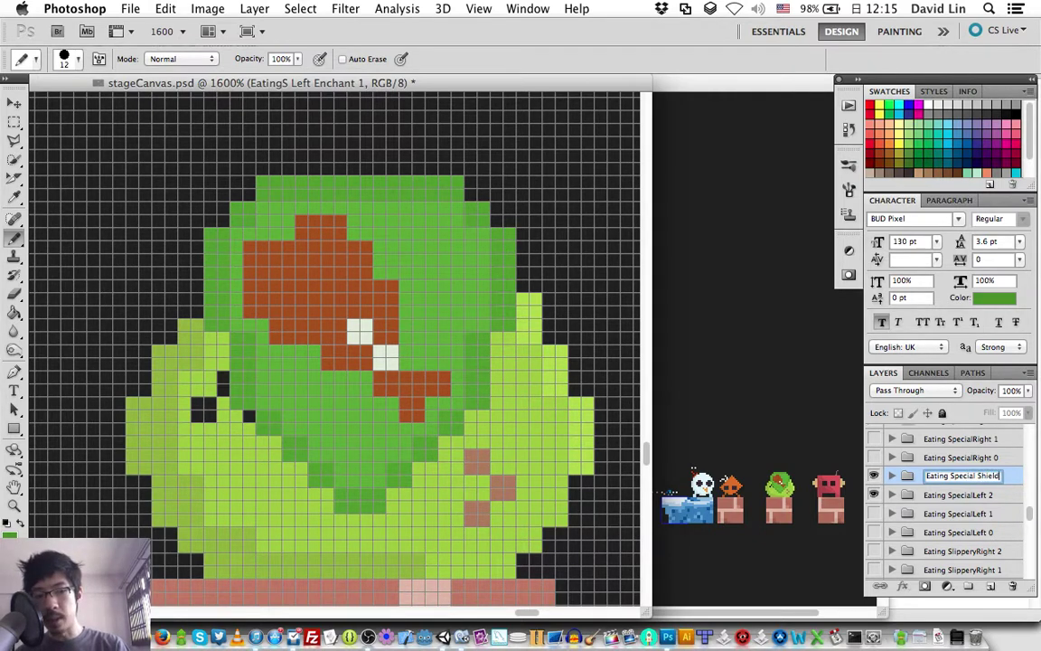
key(Return)
key(ctrl+s)
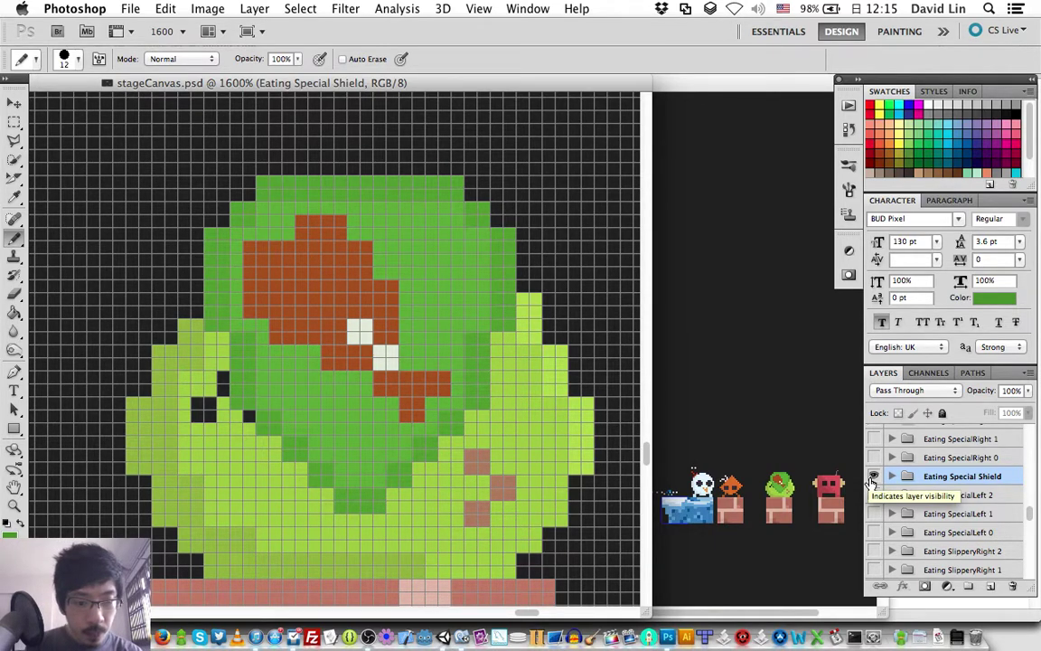
click(873, 477)
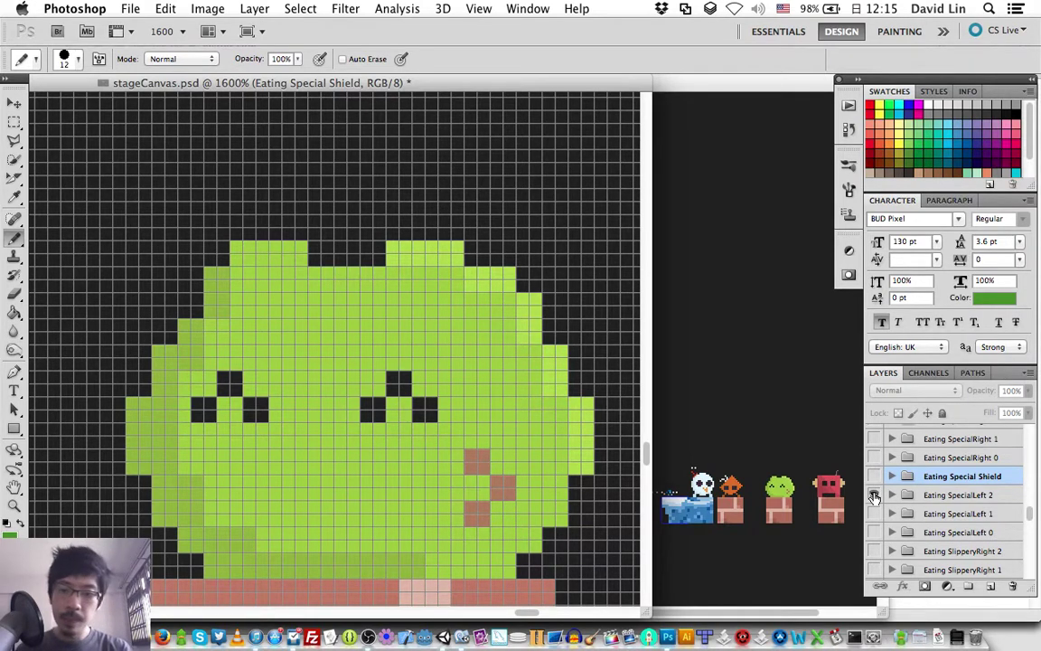
click(874, 495)
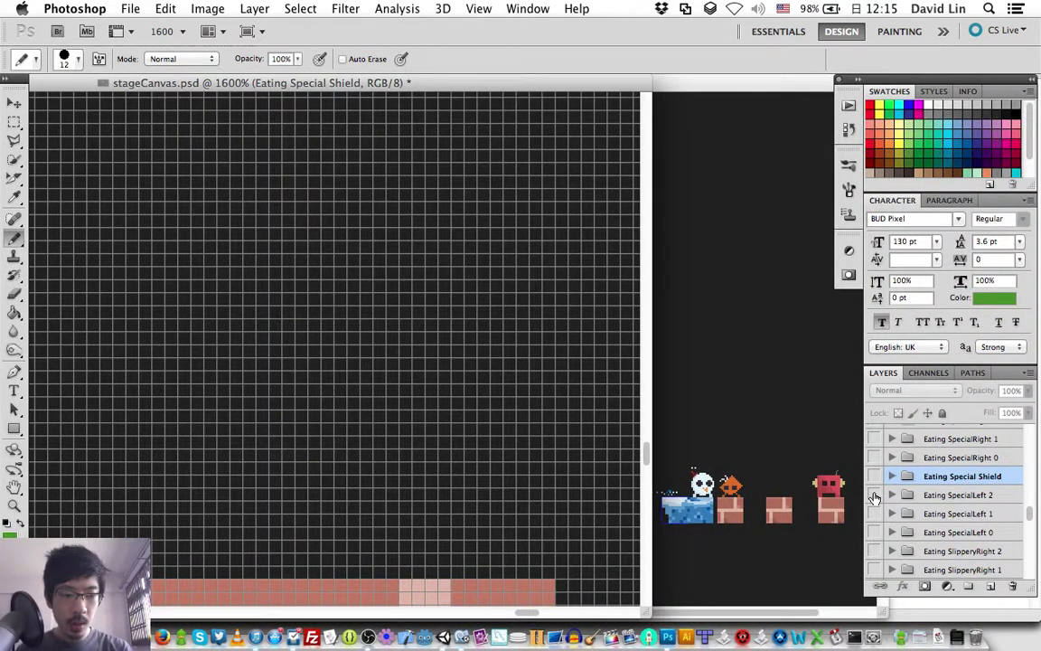
Undo the hiding and duplicate the Eating SpecialLeft 2 group
key(ctrl+z)
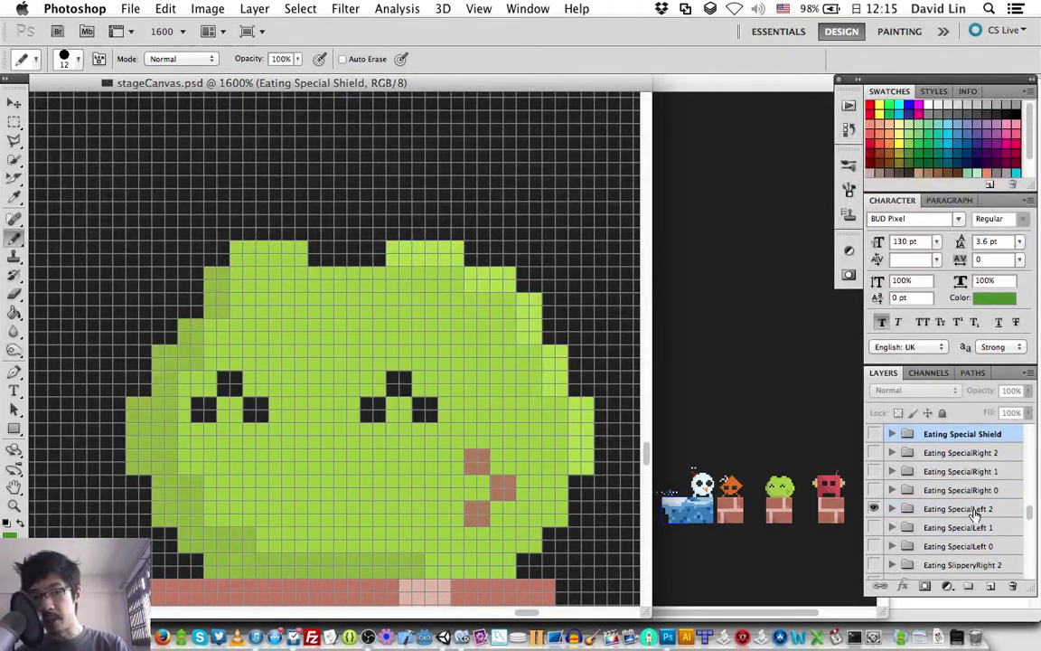
click(976, 511)
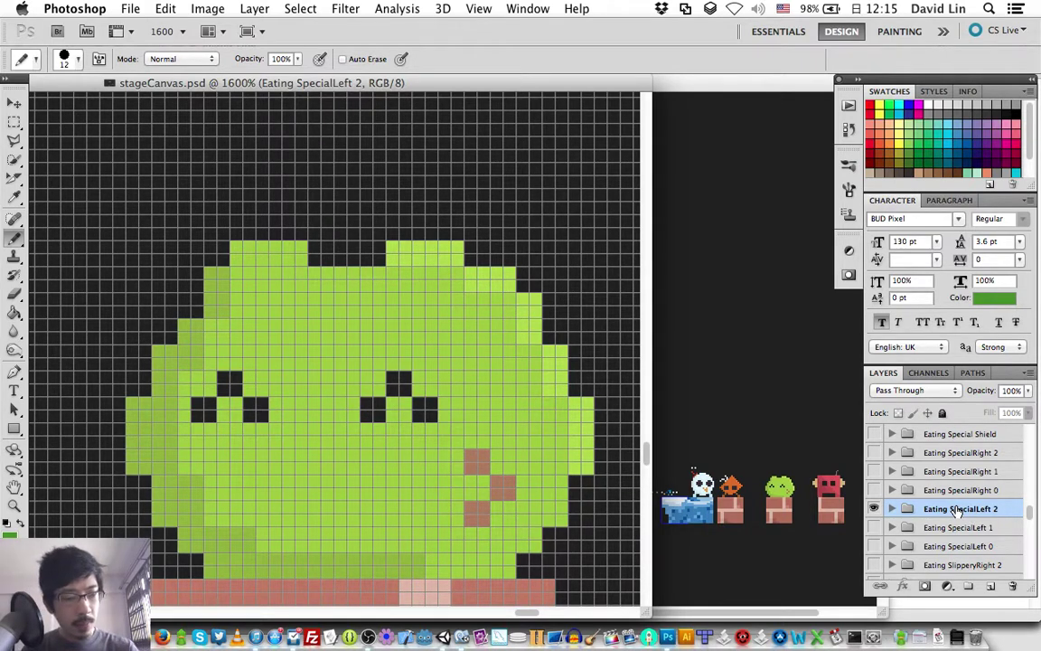
right_click(958, 511)
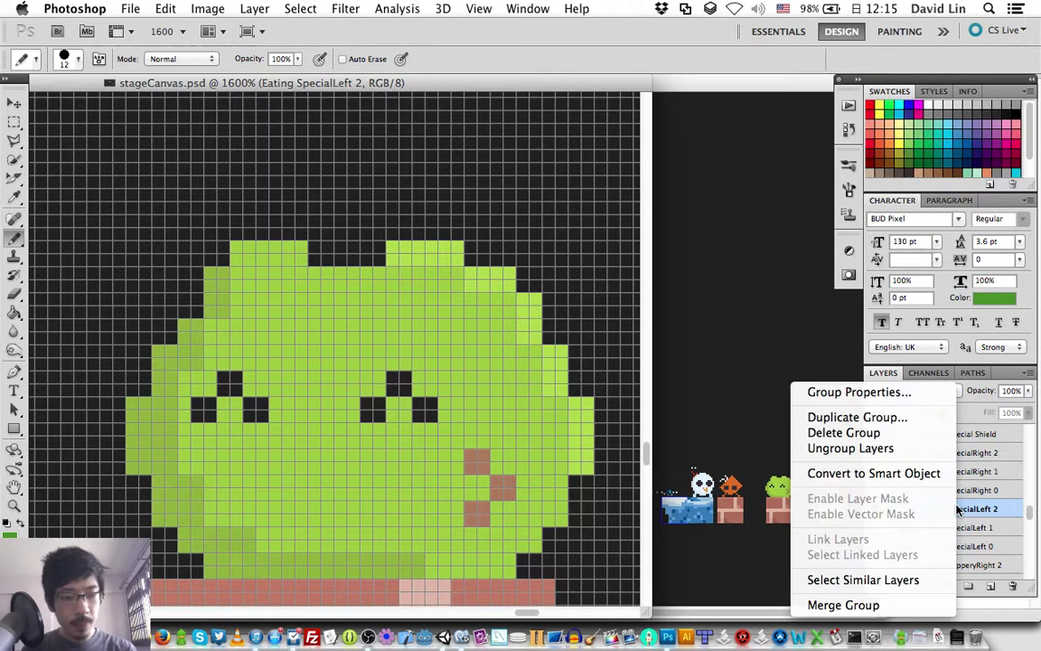
click(903, 418)
Name the duplicate group 'Eating SpecialIdleLeft 0' and confirm it
key(Right)
key(BackSpace)
key(BackSpace)
key(BackSpace)
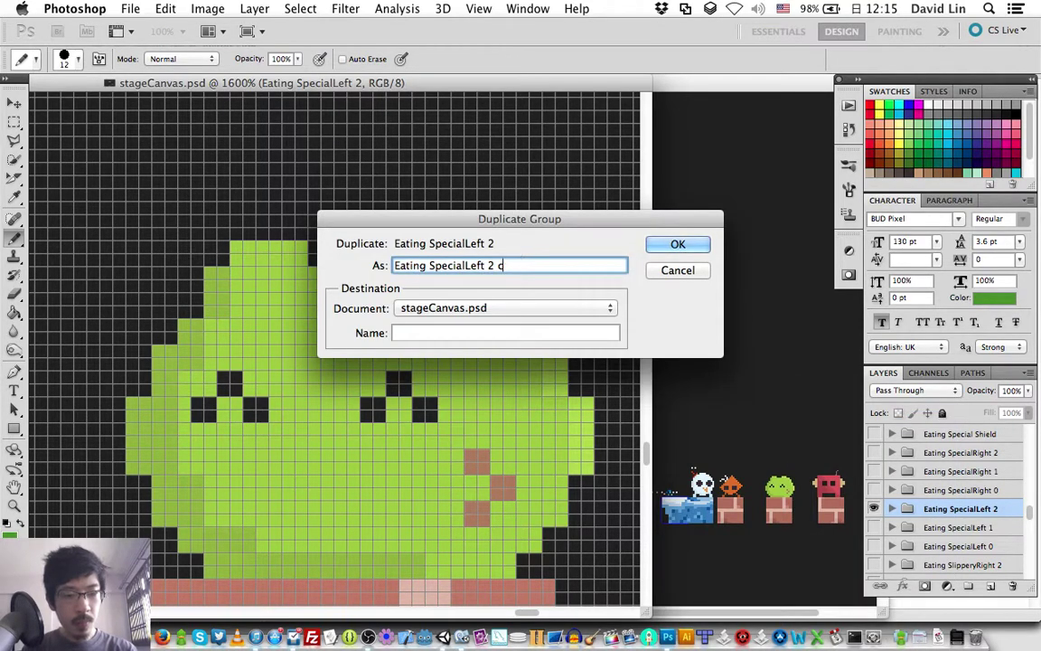
key(BackSpace)
key(BackSpace)
key(BackSpace)
text(0)
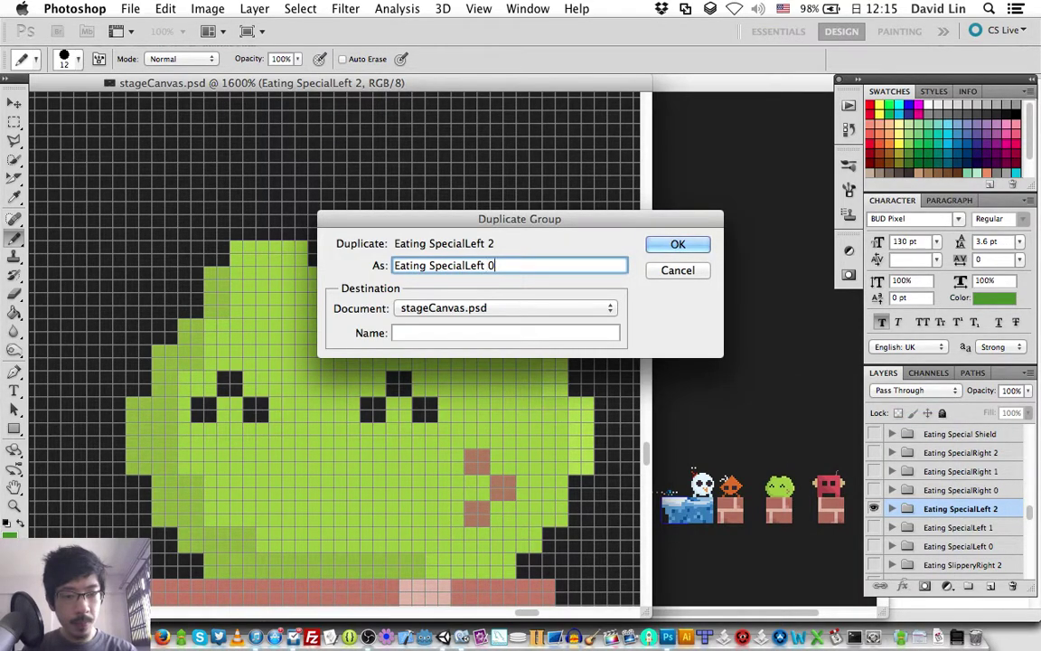
key(Left)
key(Left)
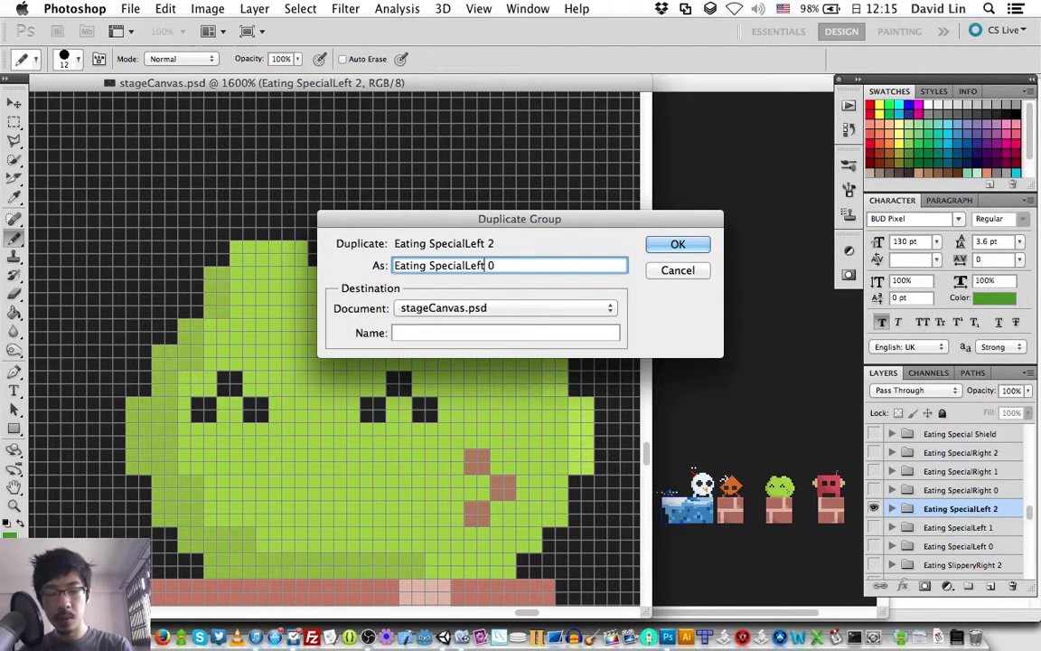
key(super+a)
click(485, 265)
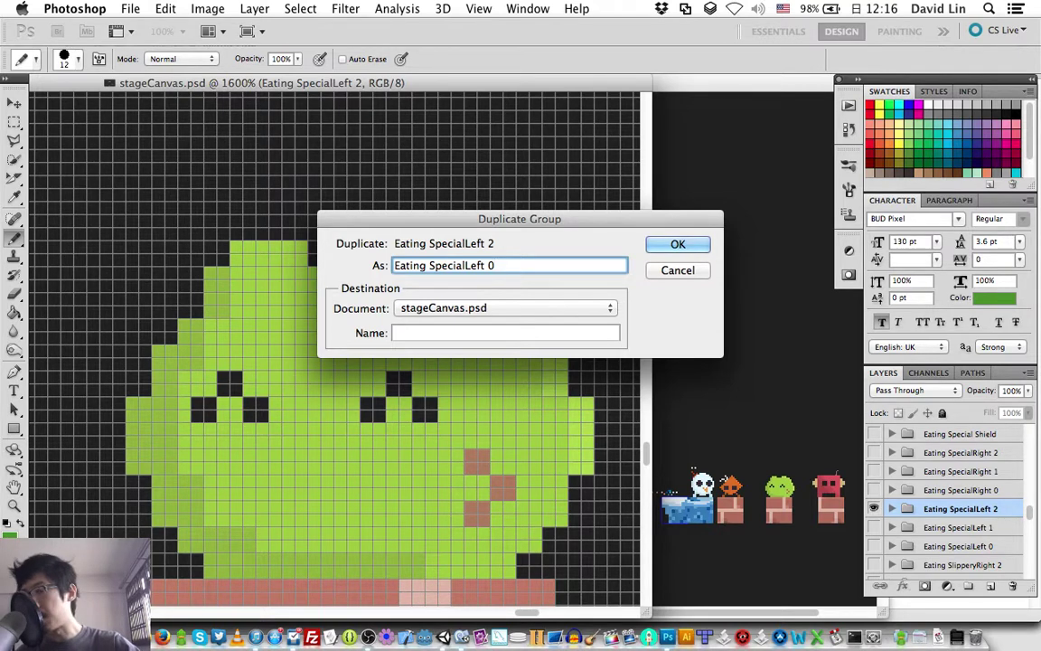
key(Left)
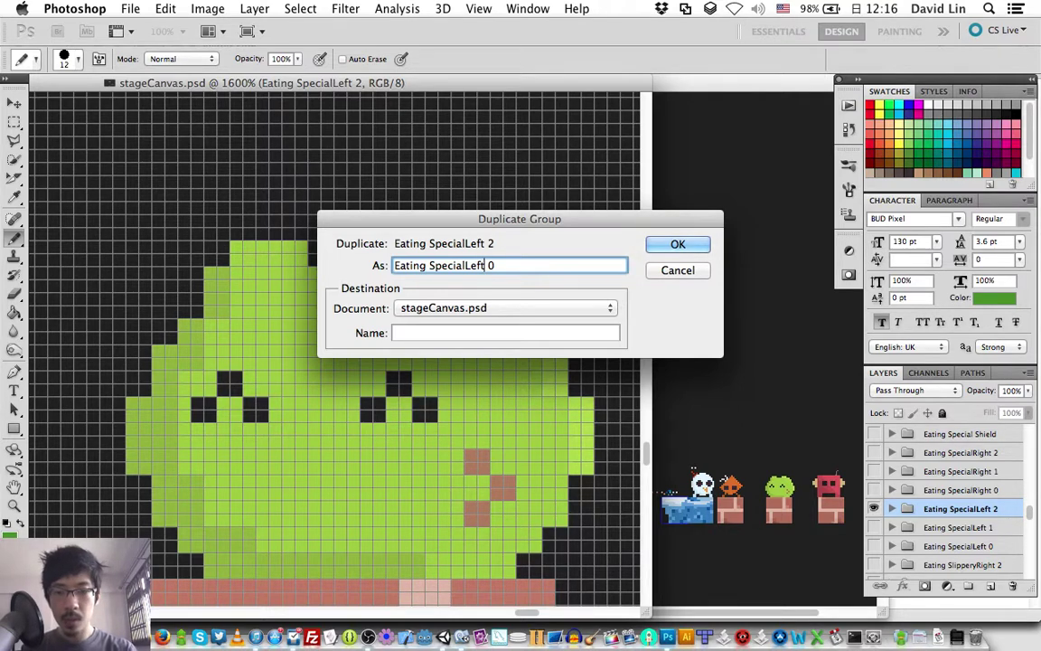
key(BackSpace)
key(BackSpace)
key(BackSpace)
key(BackSpace)
key(BackSpace)
key(BackSpace)
key(BackSpace)
key(BackSpace)
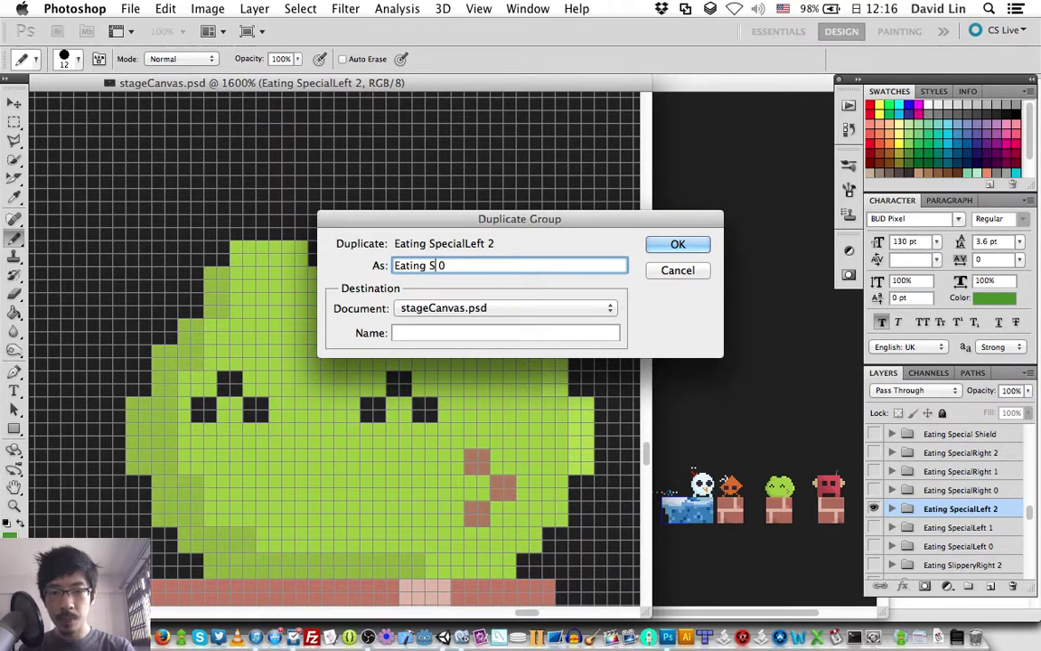
key(BackSpace)
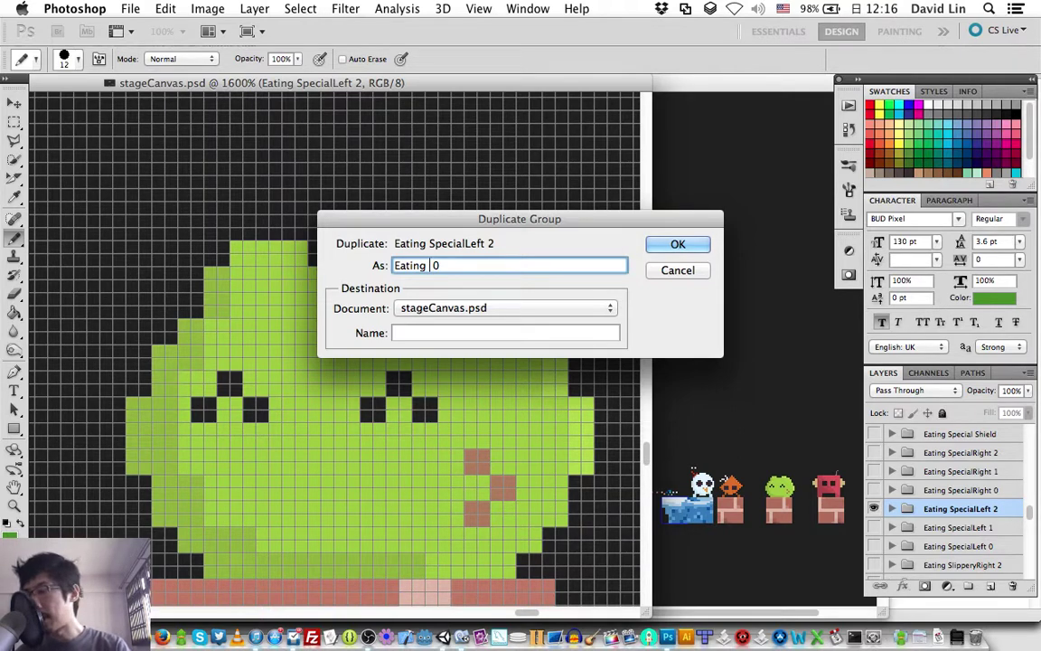
text(Spe)
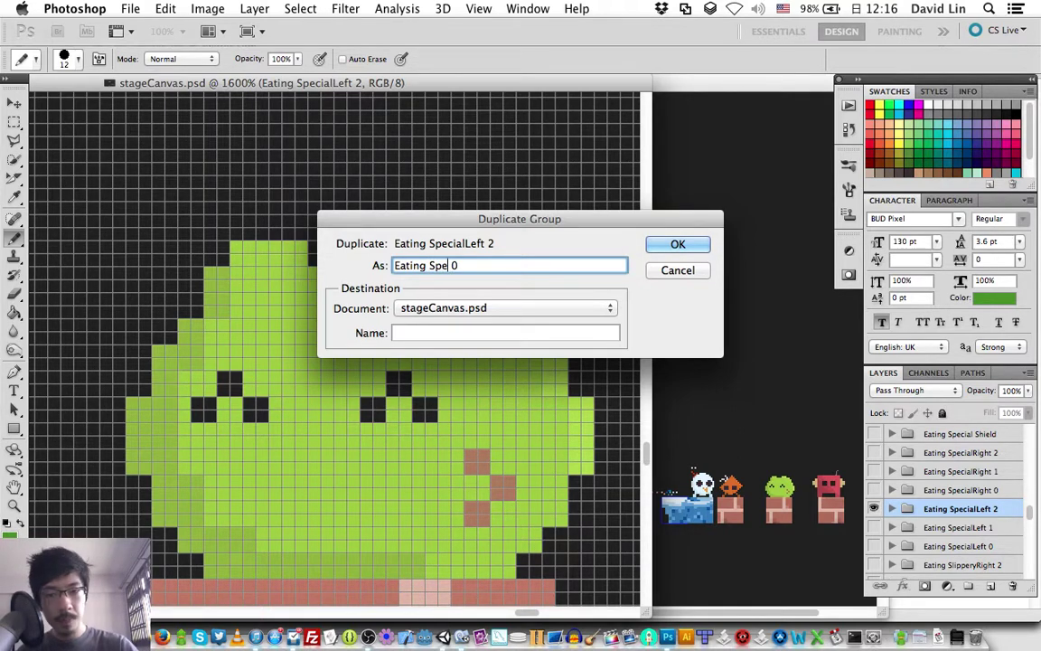
text(cialIdle)
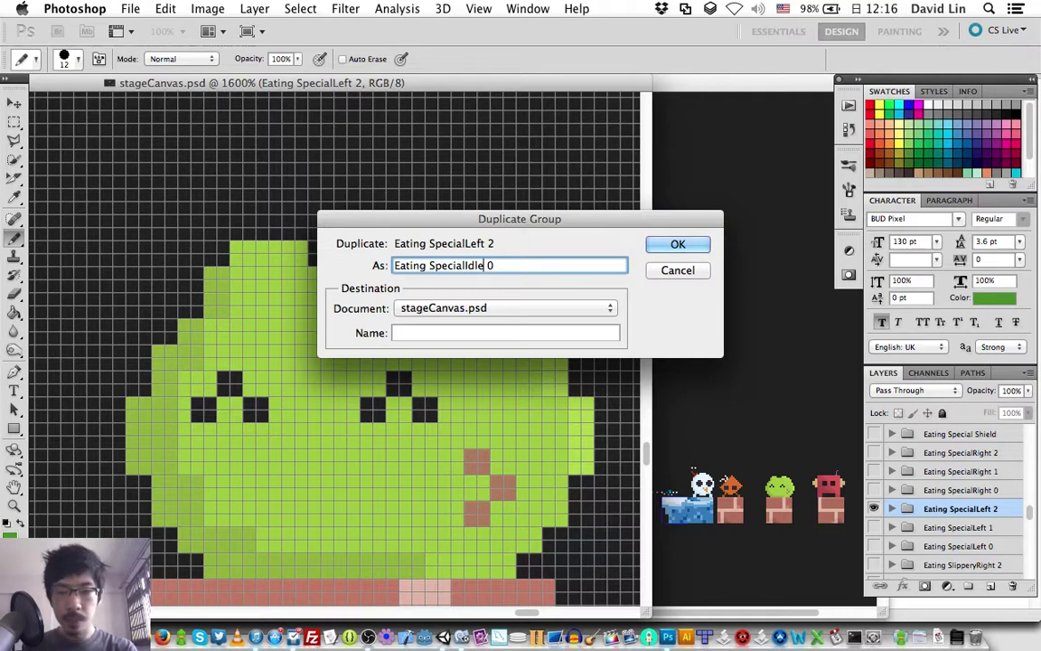
text(Left)
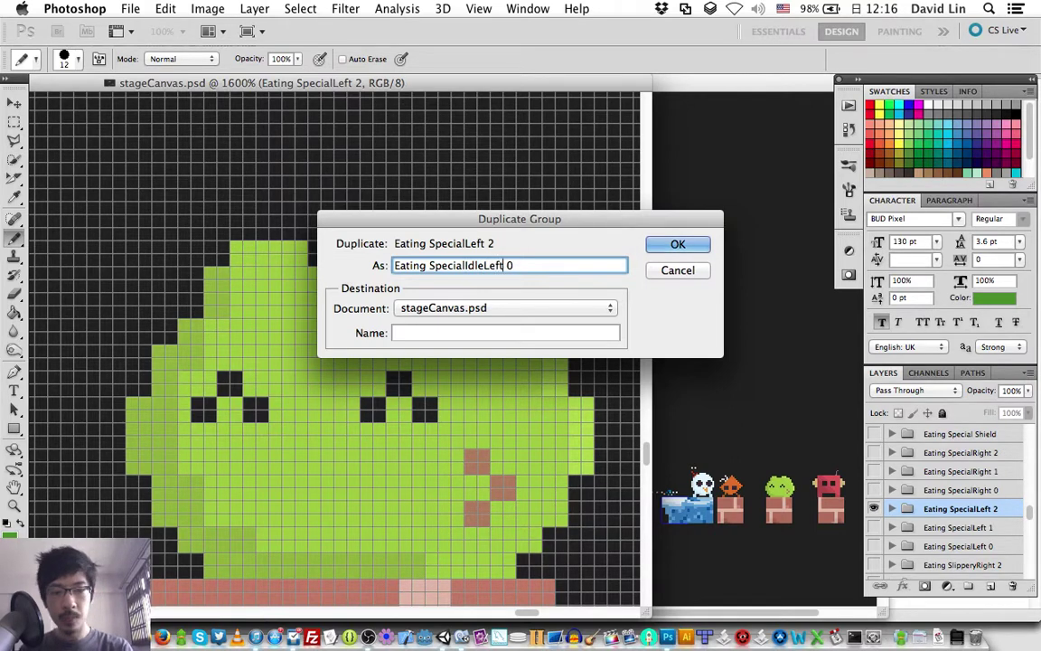
key(Return)
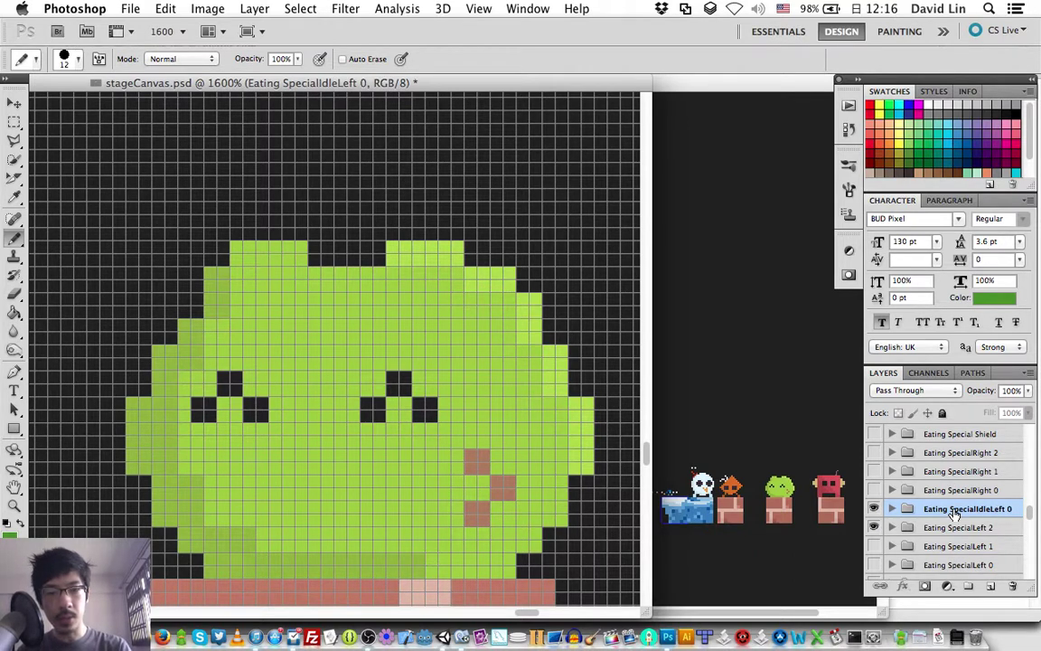
double_click(954, 509)
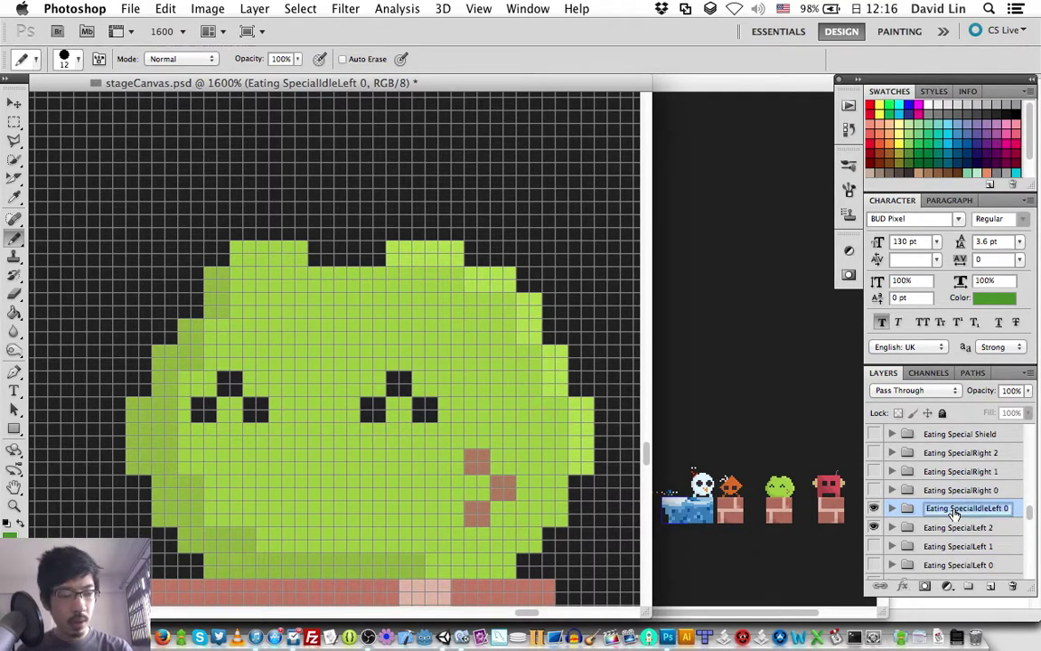